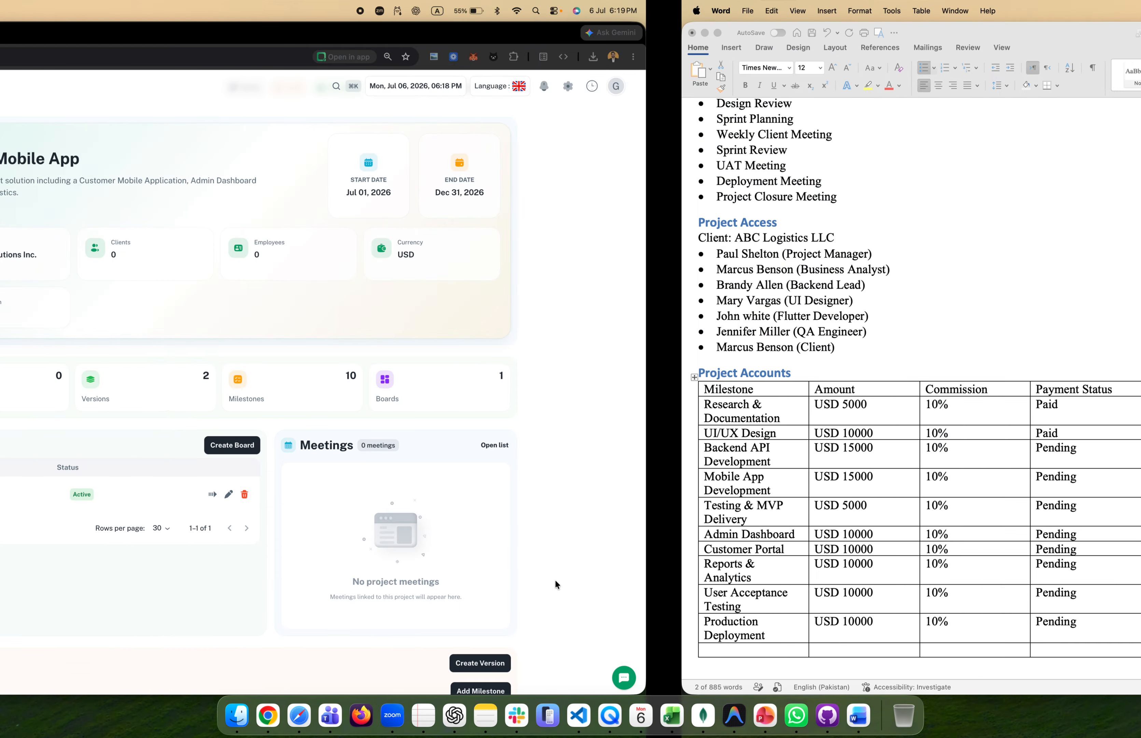
# Review the Word case study from the project details through versions, milestones, Kanban board and tasks to the Documents list.
pyautogui.scroll(2, 349, 345)
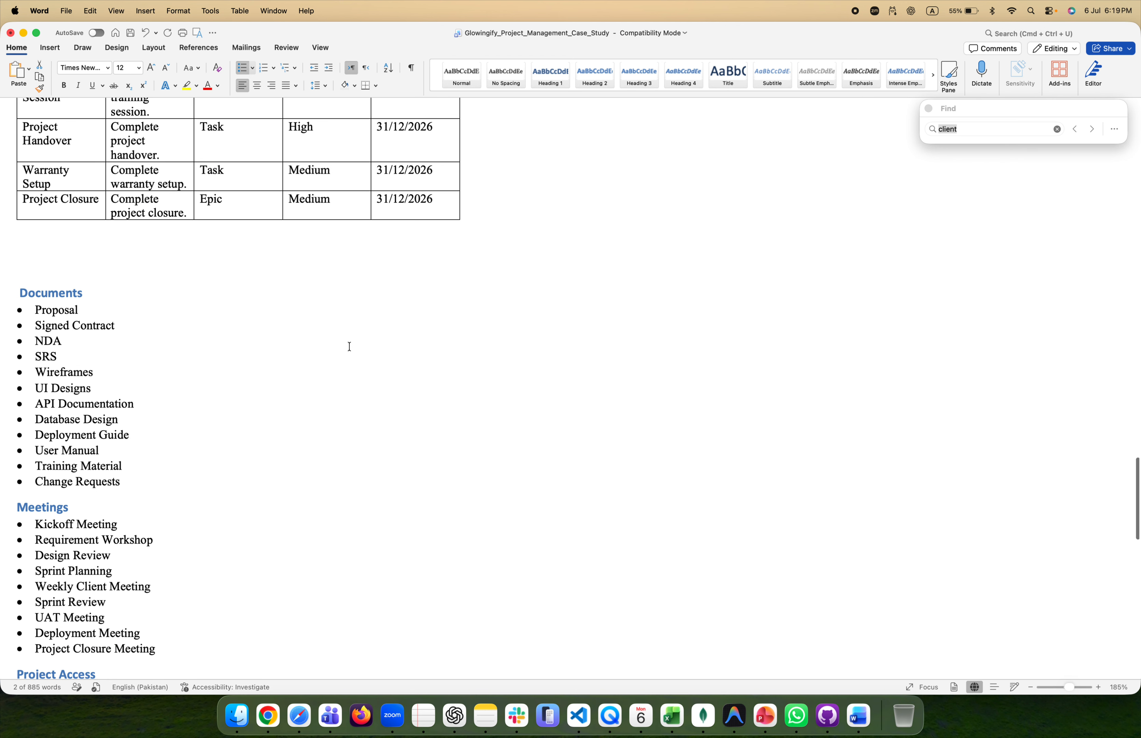
pyautogui.scroll(20, 326, 286)
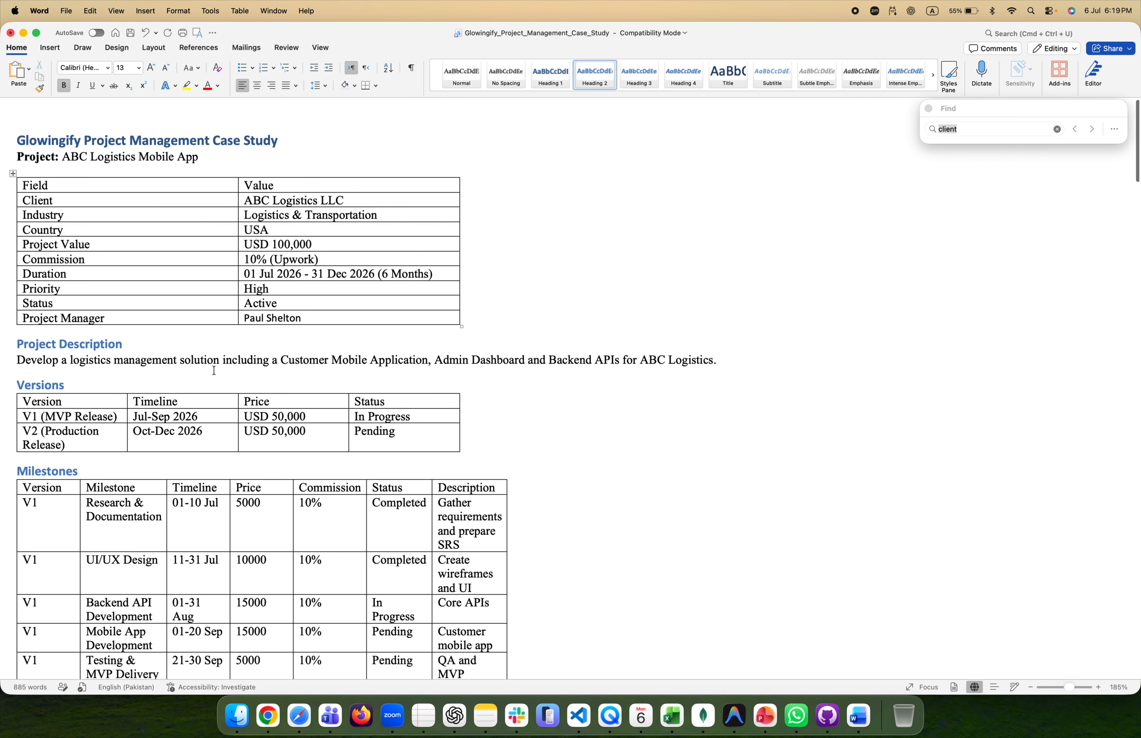
pyautogui.scroll(-10, 155, 355)
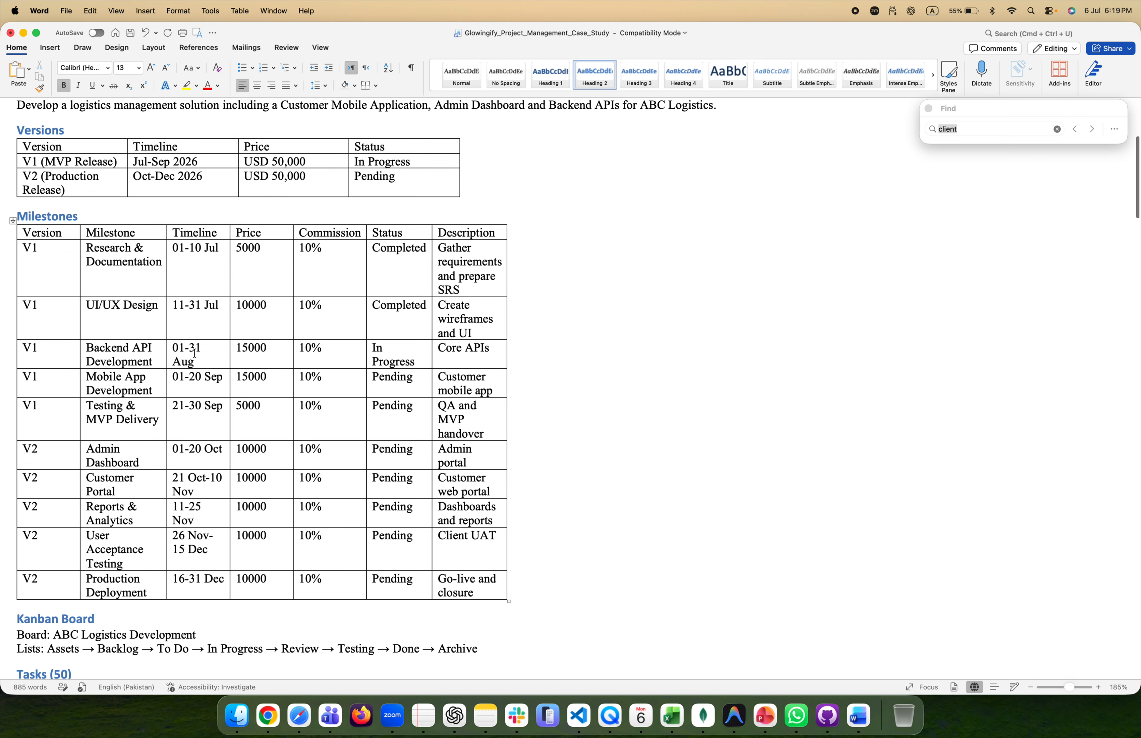
pyautogui.scroll(-17, 194, 354)
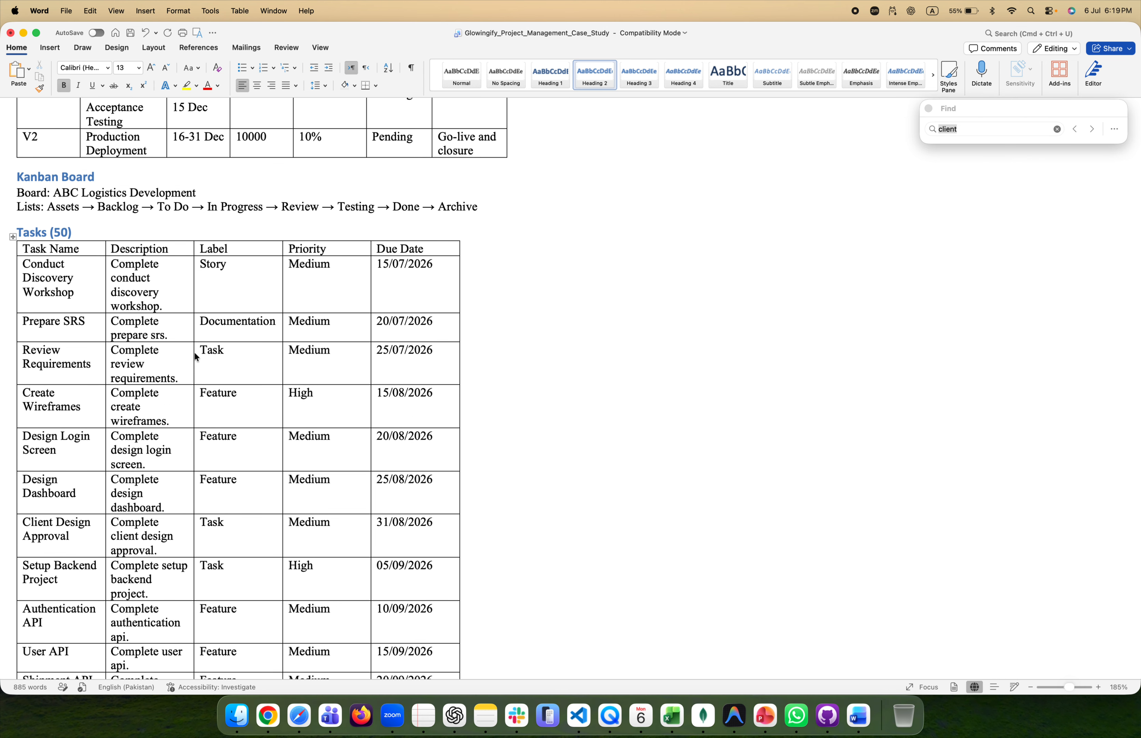
pyautogui.scroll(-19, 197, 357)
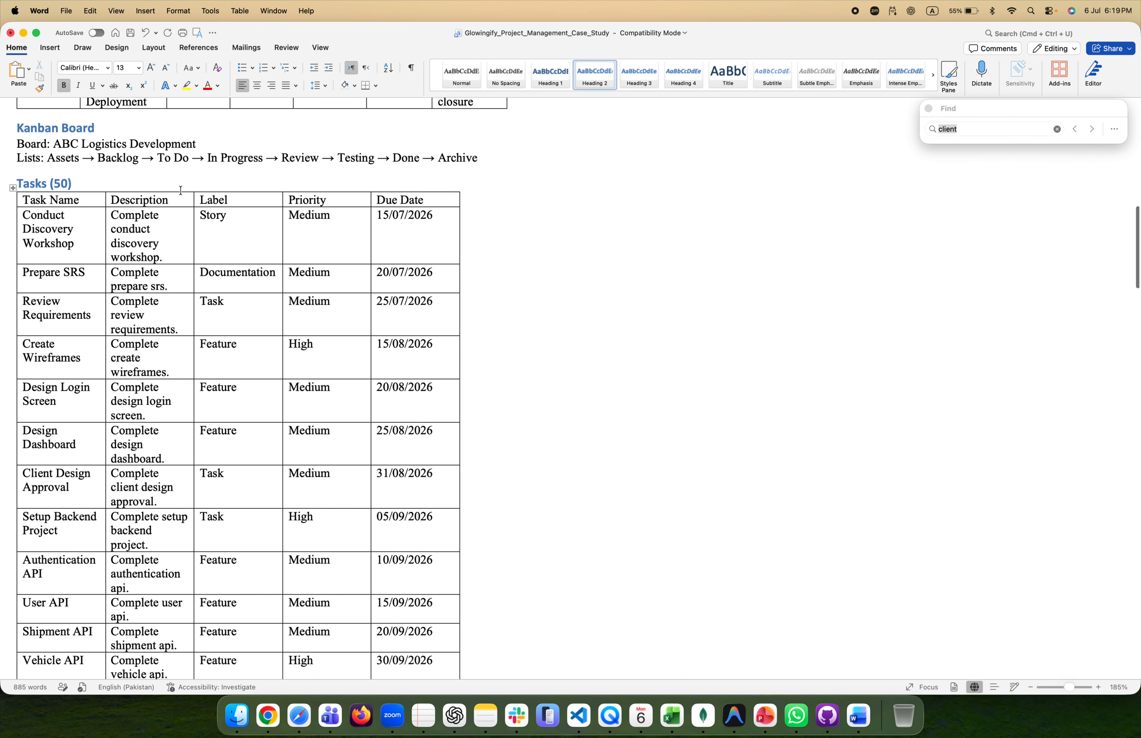
pyautogui.scroll(-20, 93, 378)
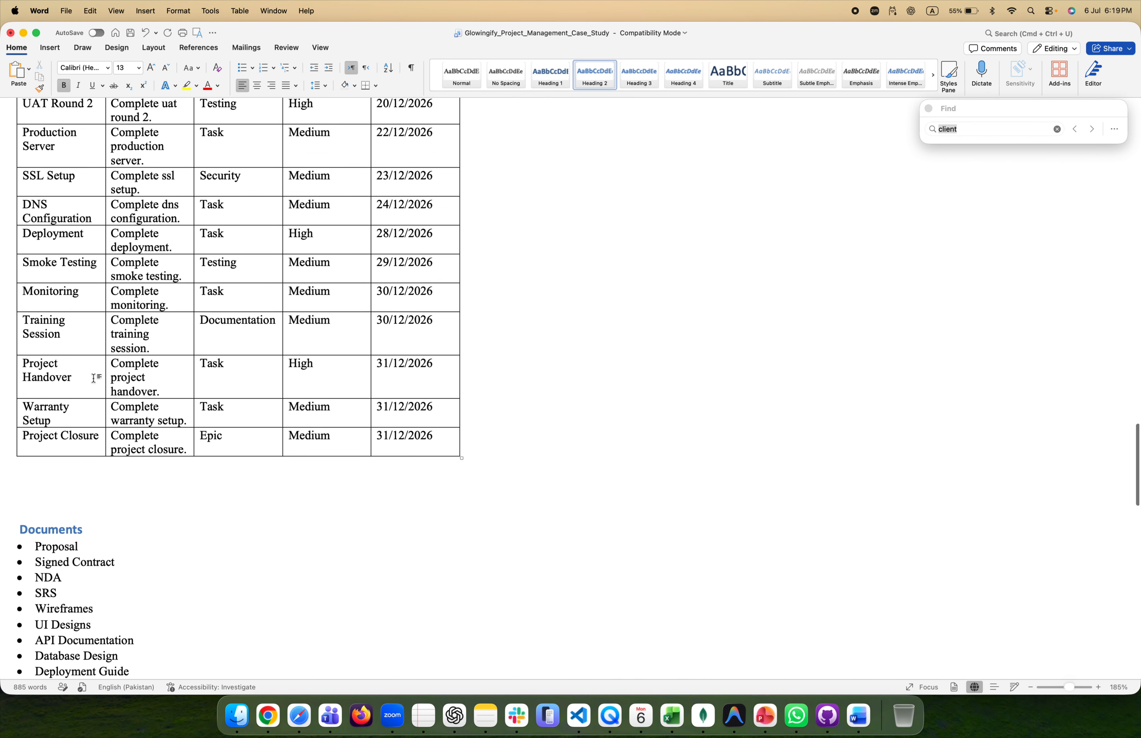
pyautogui.scroll(5, 93, 379)
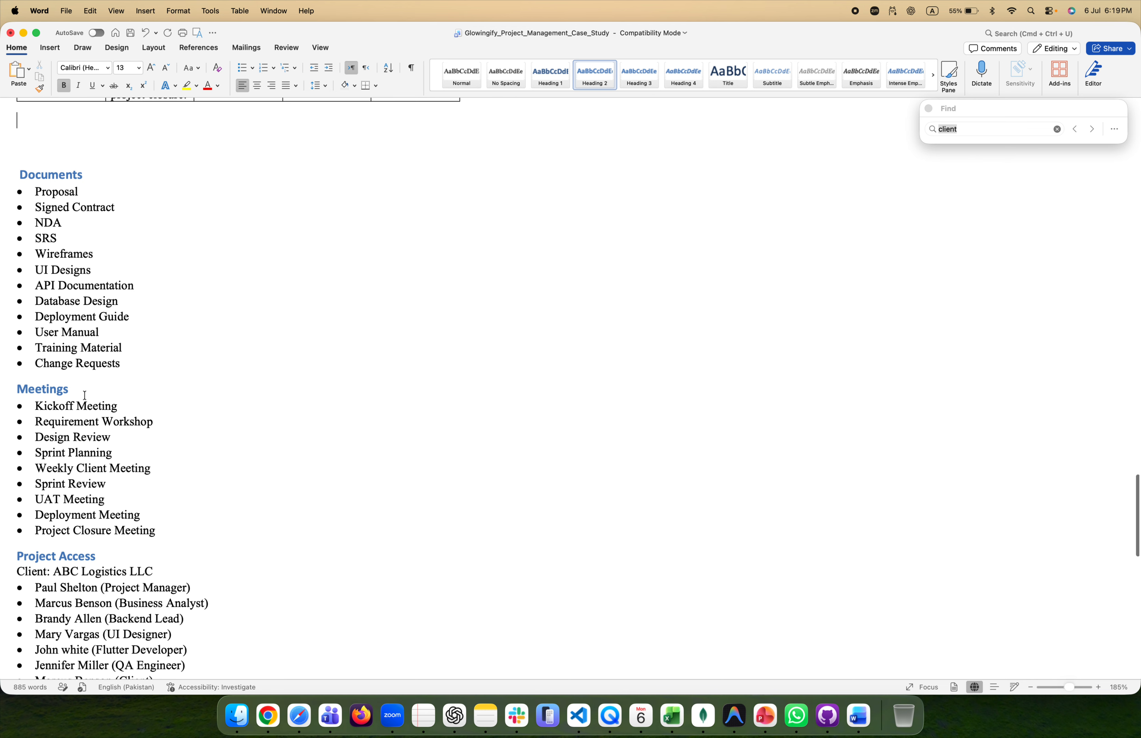
pyautogui.doubleClick(52, 173)
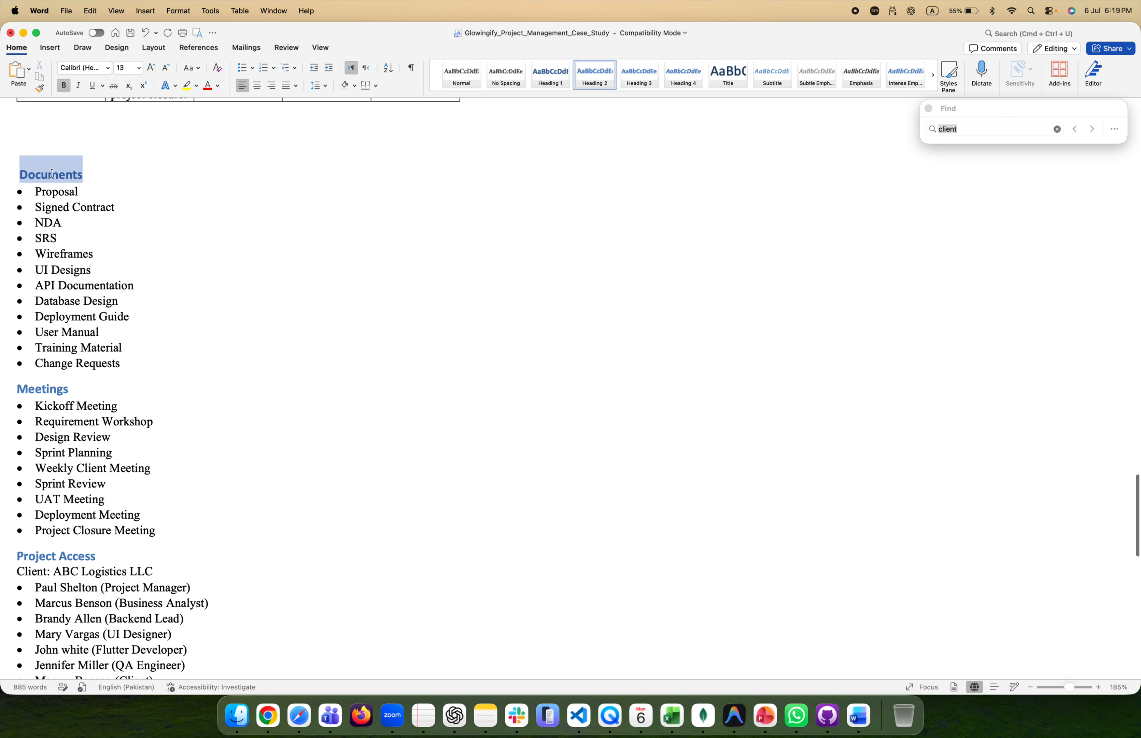
pyautogui.moveTo(136, 365); pyautogui.dragTo(14, 181)
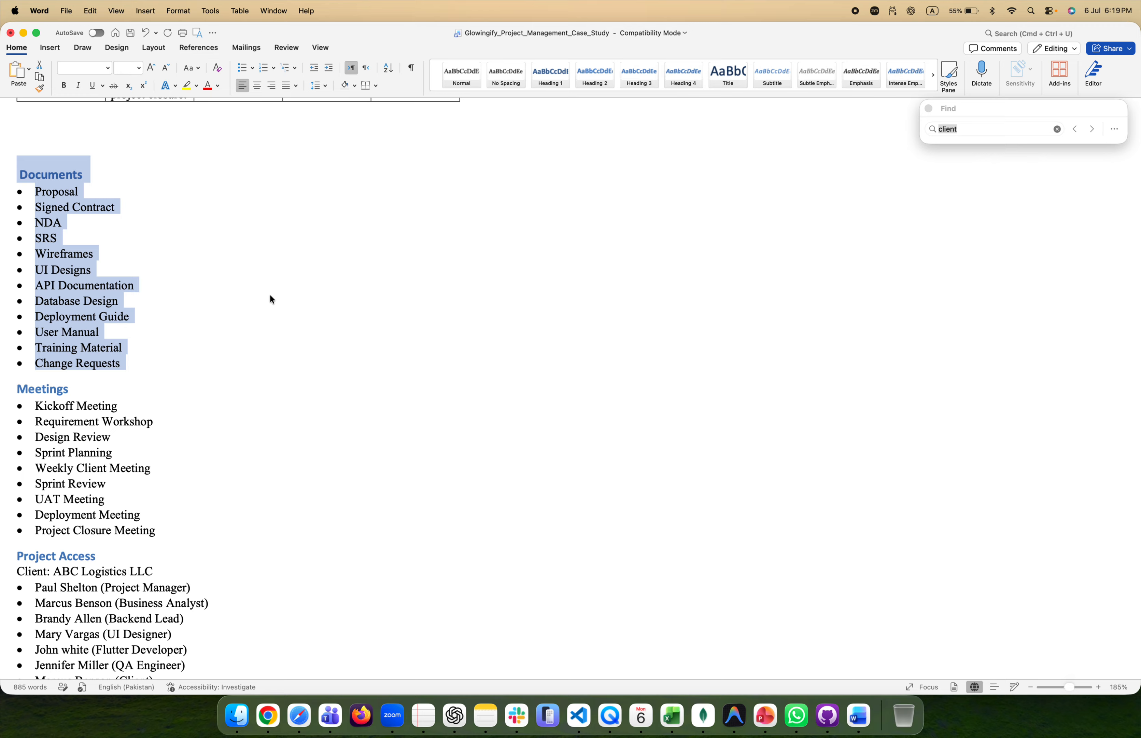
# Switch to Chrome and add a project document named Case Study with Glowingify_Project_Management_Case_Study.docx from the Demo-Glowingify folder attached.
pyautogui.hotkey('ctrl', 'Left')
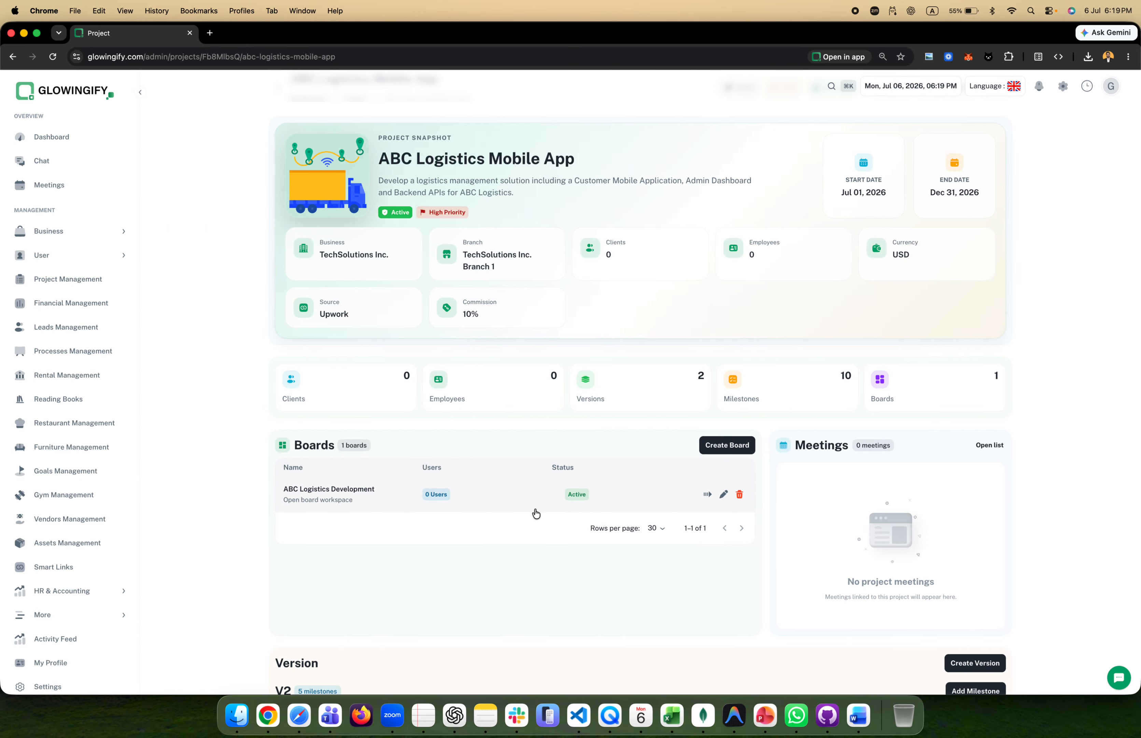
pyautogui.scroll(-20, 535, 511)
pyautogui.scroll(-4, 534, 511)
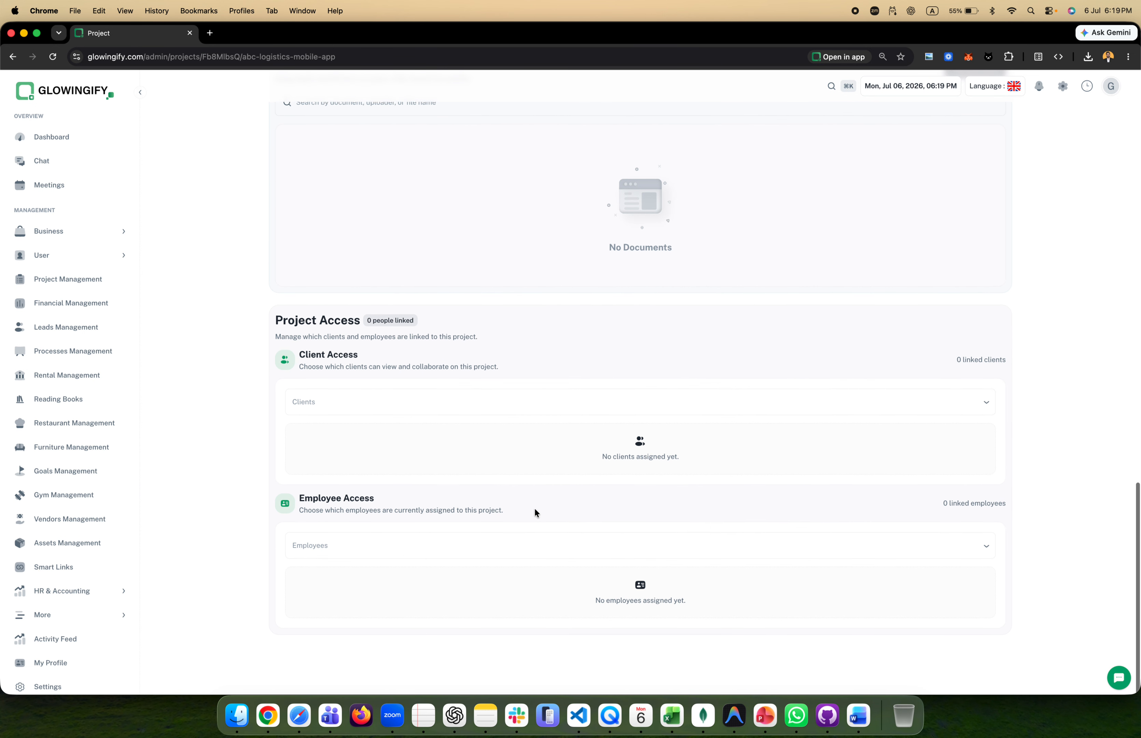
pyautogui.scroll(6, 534, 512)
pyautogui.click(963, 339)
pyautogui.click(532, 412)
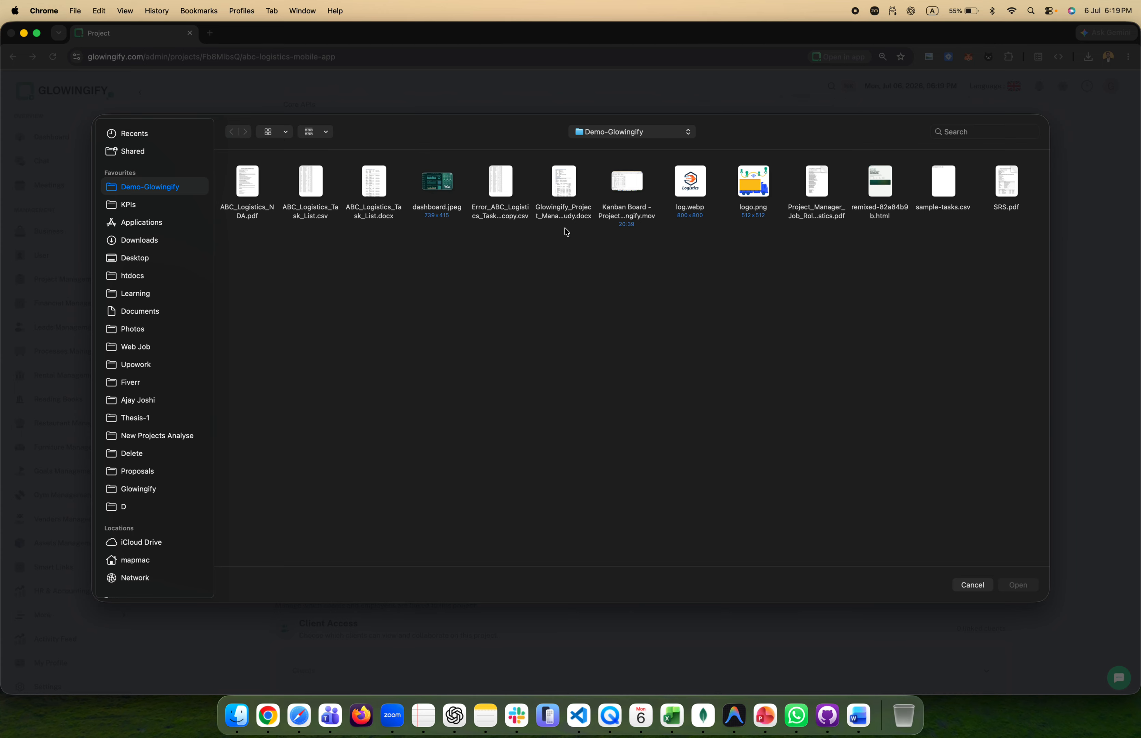
pyautogui.click(567, 179)
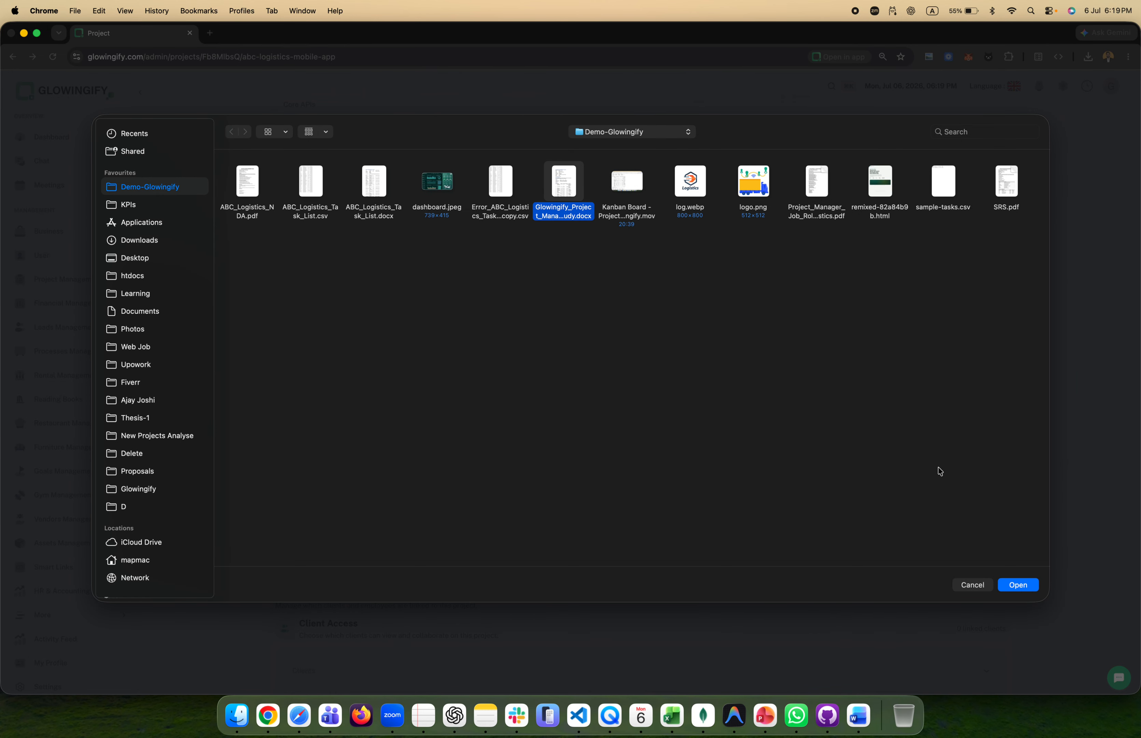
pyautogui.click(1019, 585)
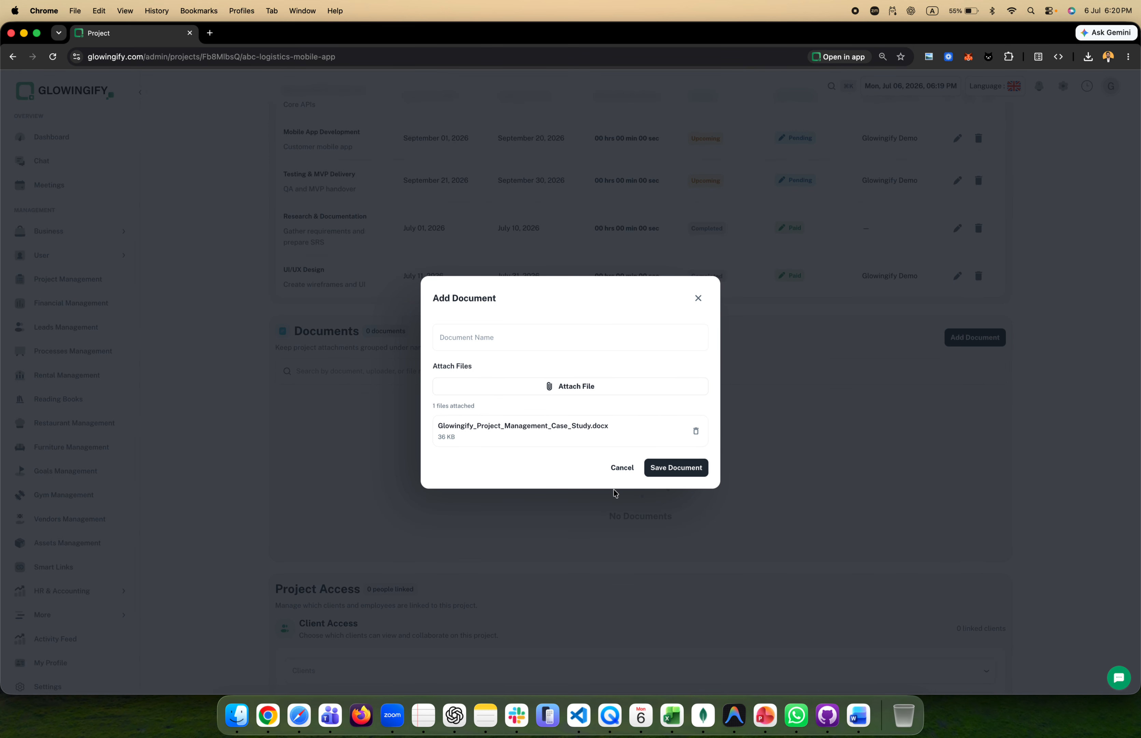
pyautogui.doubleClick(533, 425)
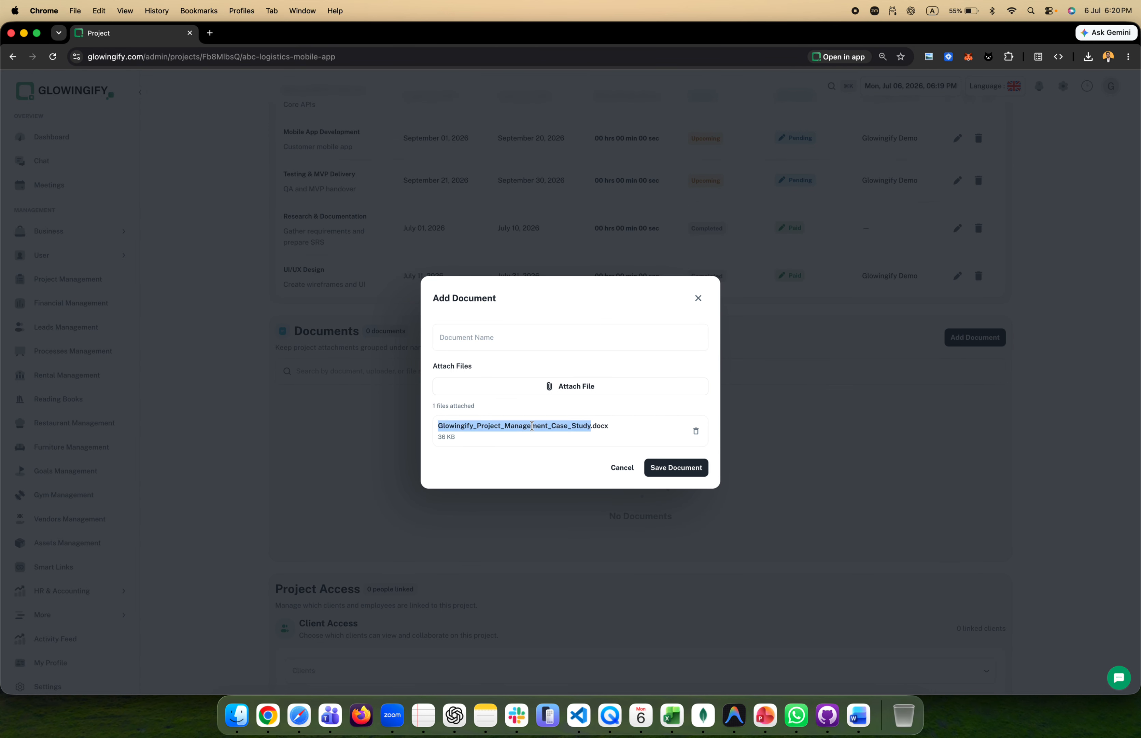
pyautogui.click(465, 343)
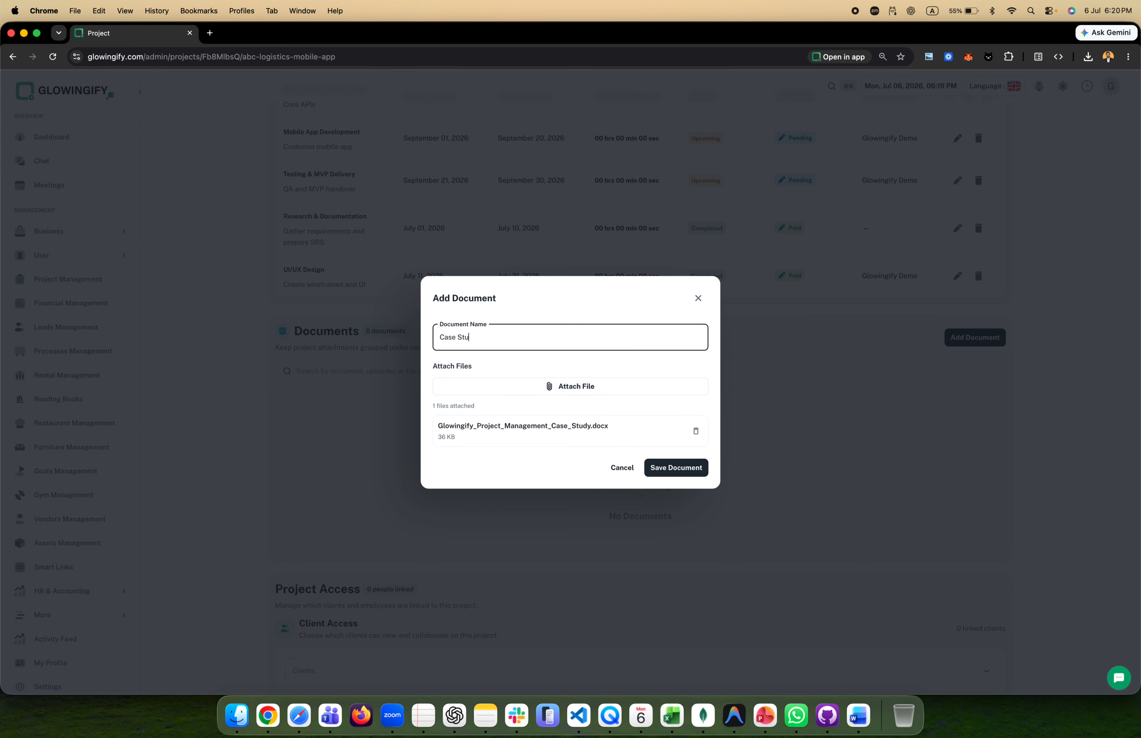
pyautogui.click(689, 468)
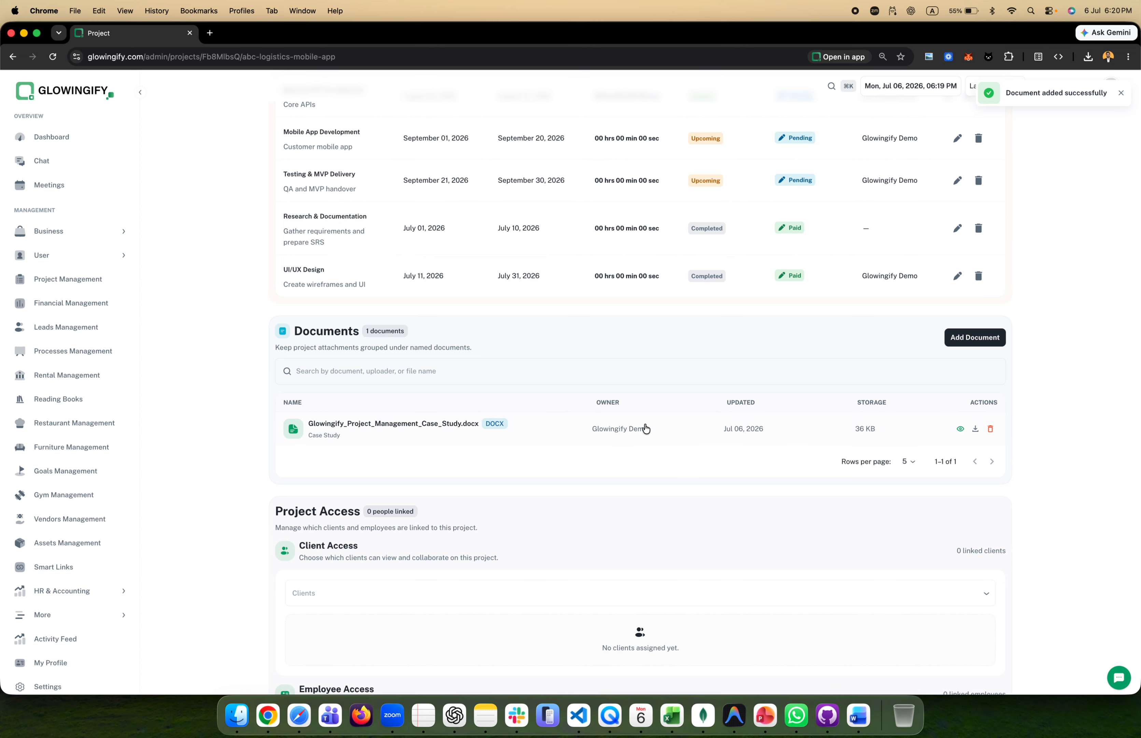
# Preview the case study document, try opening it in a new tab, cancel saving the file and close the preview.
pyautogui.click(975, 430)
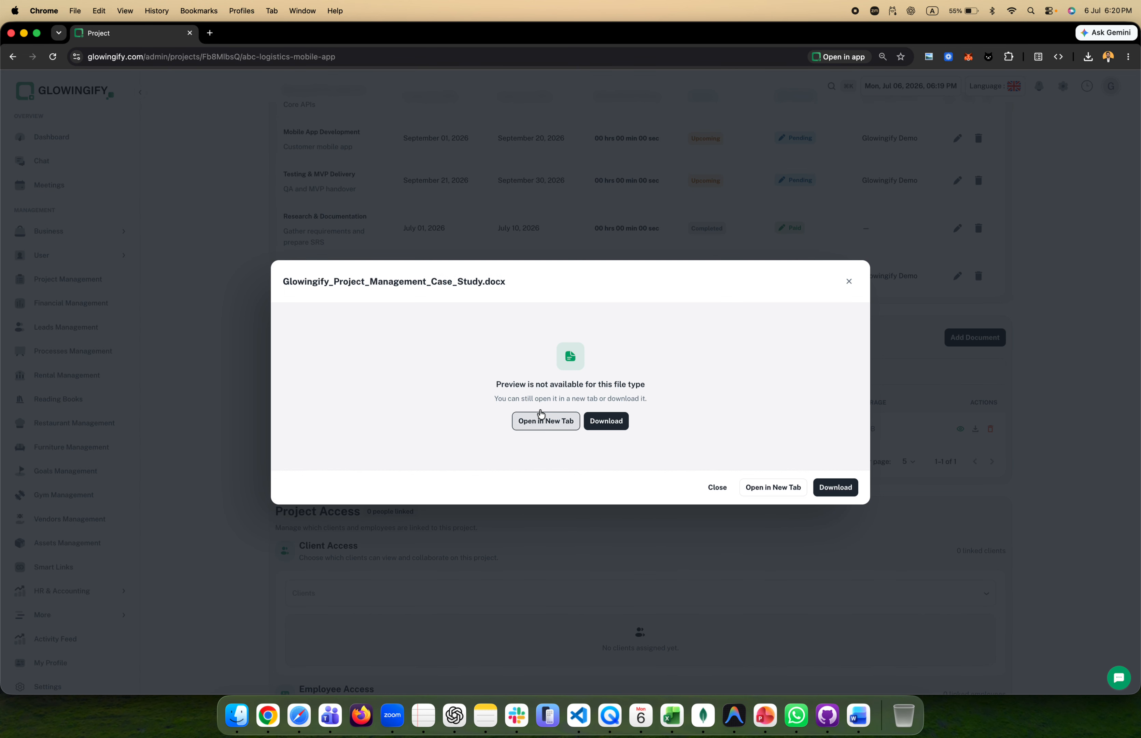
pyautogui.click(762, 490)
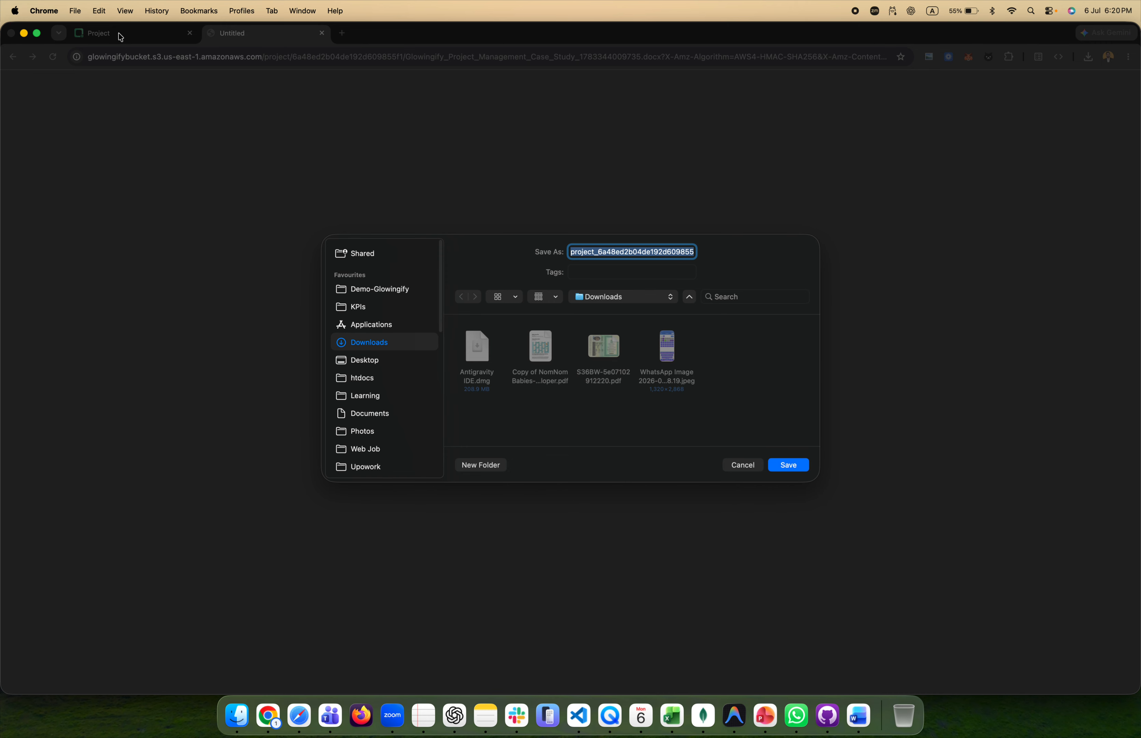
pyautogui.press('Escape')
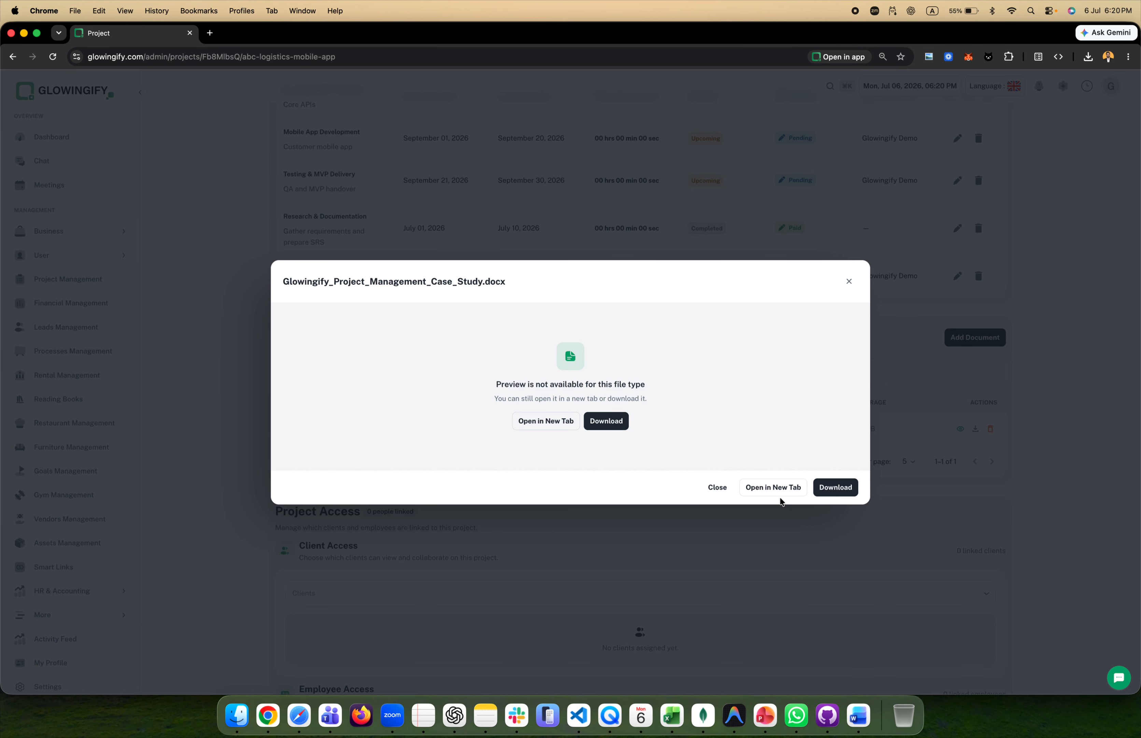
pyautogui.click(718, 488)
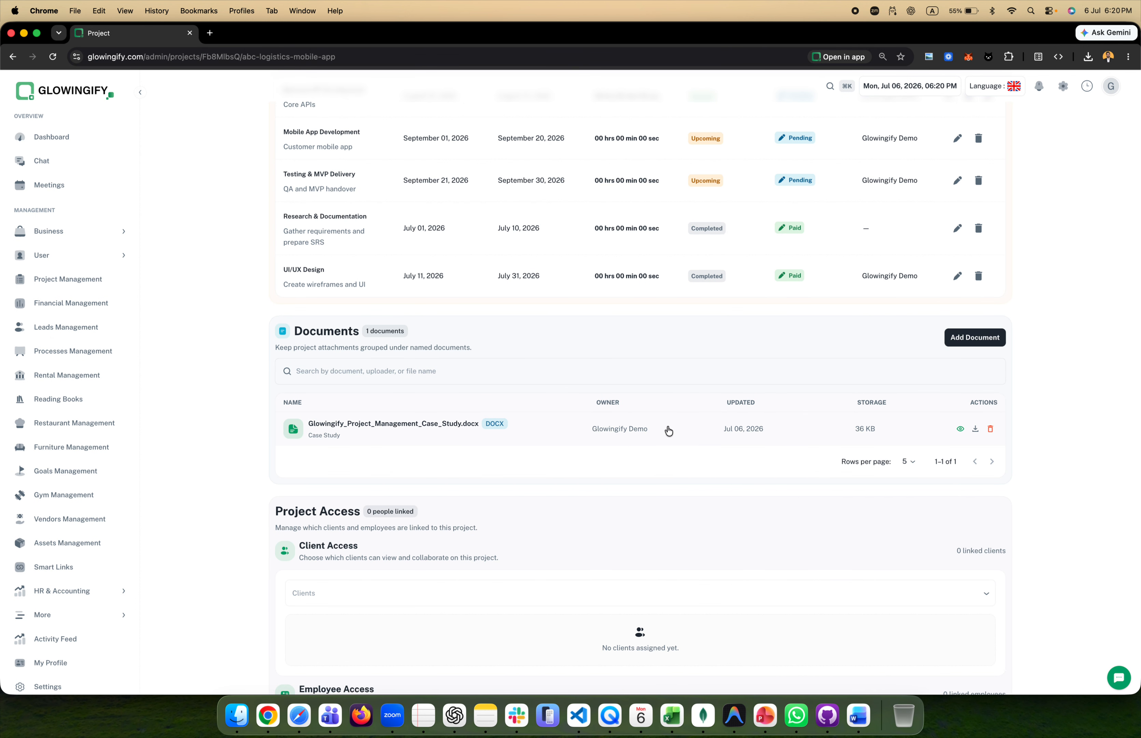
# Add another project document named SRS with SRS.pdf attached.
pyautogui.click(975, 338)
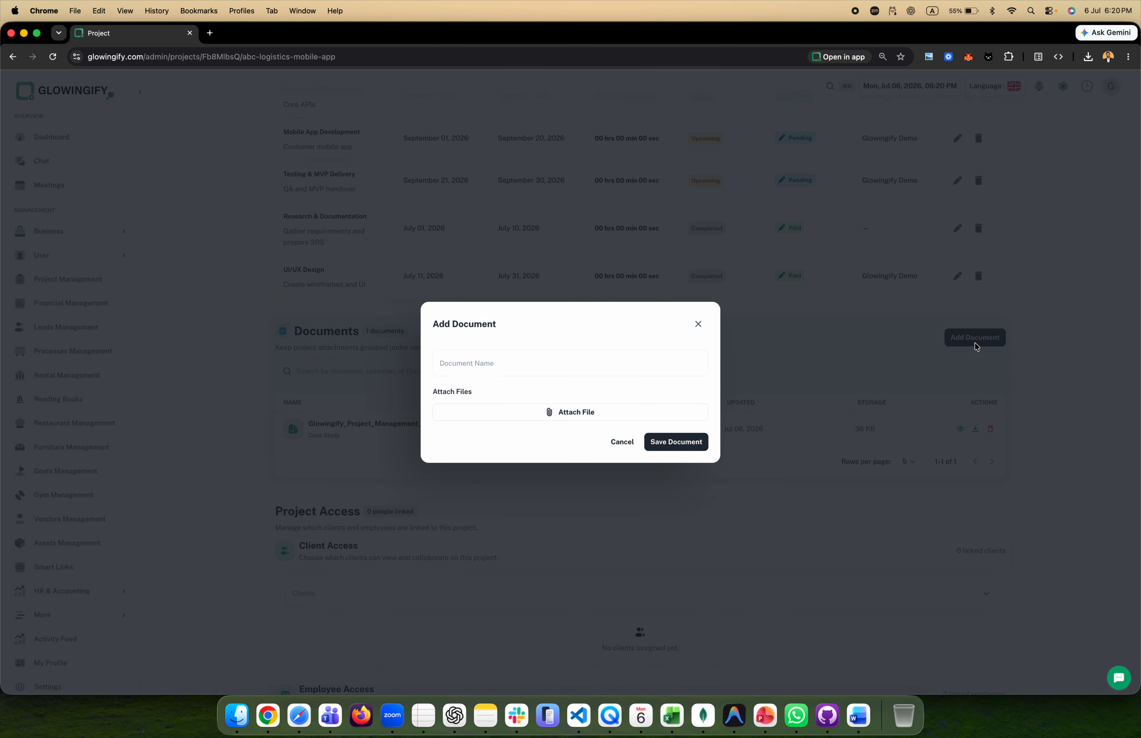
pyautogui.click(566, 422)
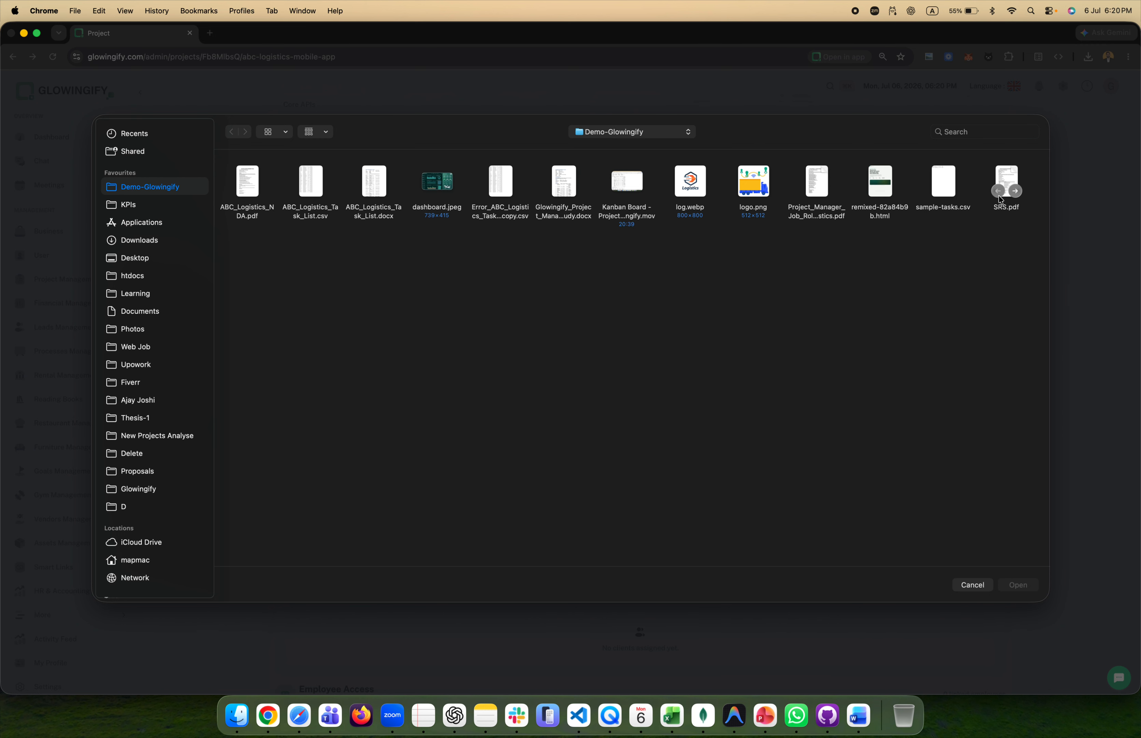
pyautogui.click(1006, 185)
pyautogui.click(1021, 584)
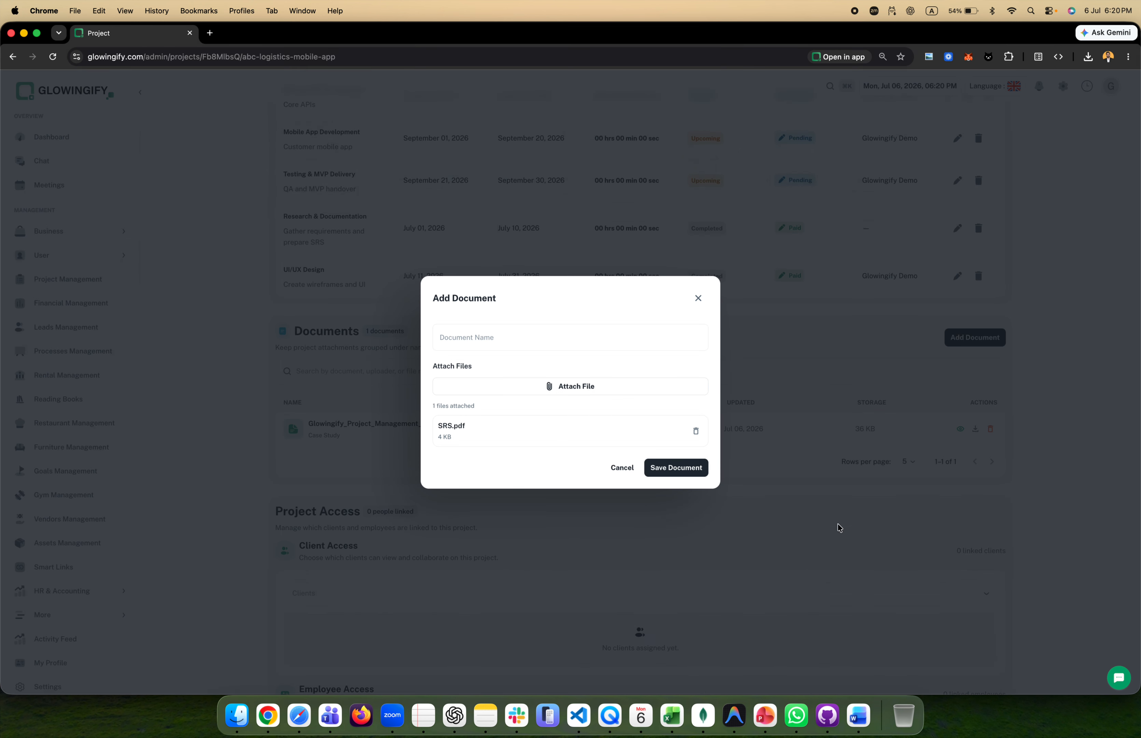
pyautogui.click(481, 341)
pyautogui.write('SRS')
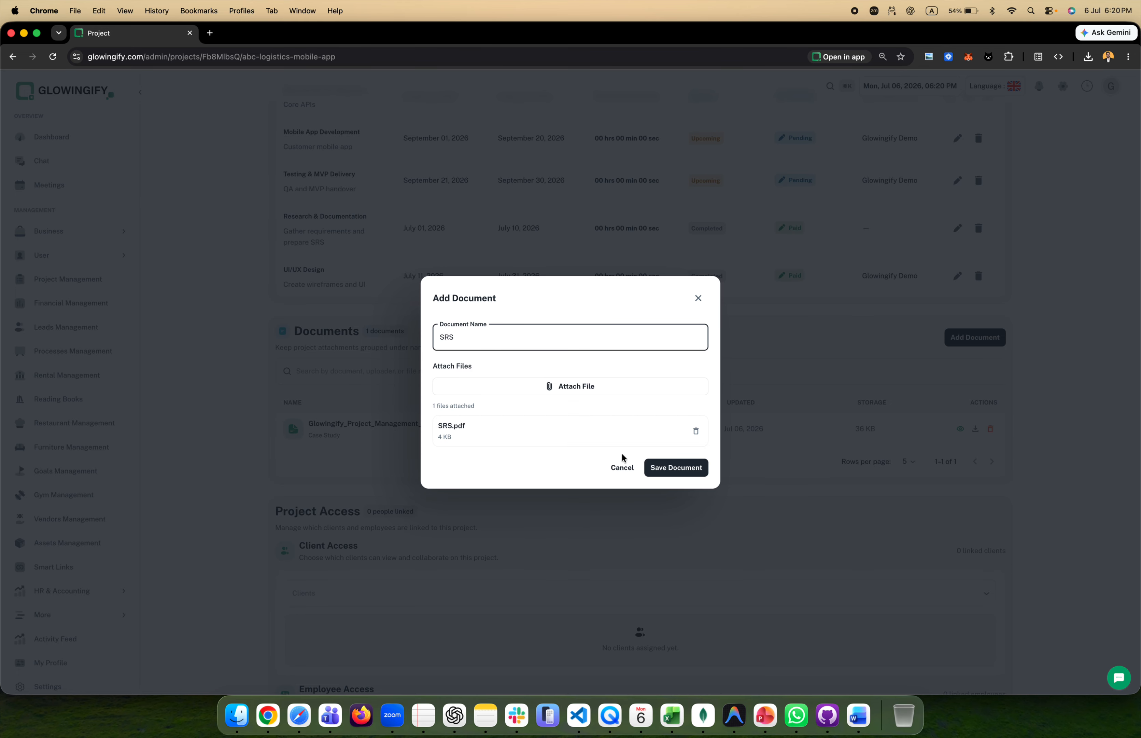
pyautogui.click(671, 469)
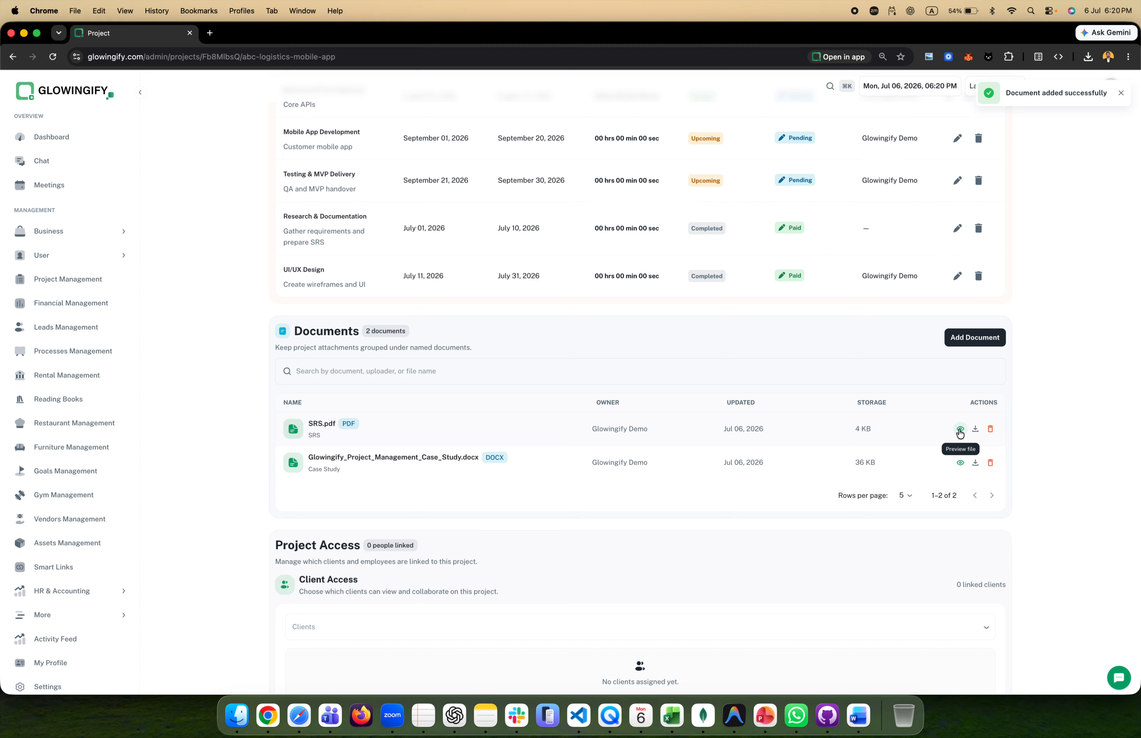
# Preview SRS.pdf, look through its pages and close the preview.
pyautogui.click(960, 429)
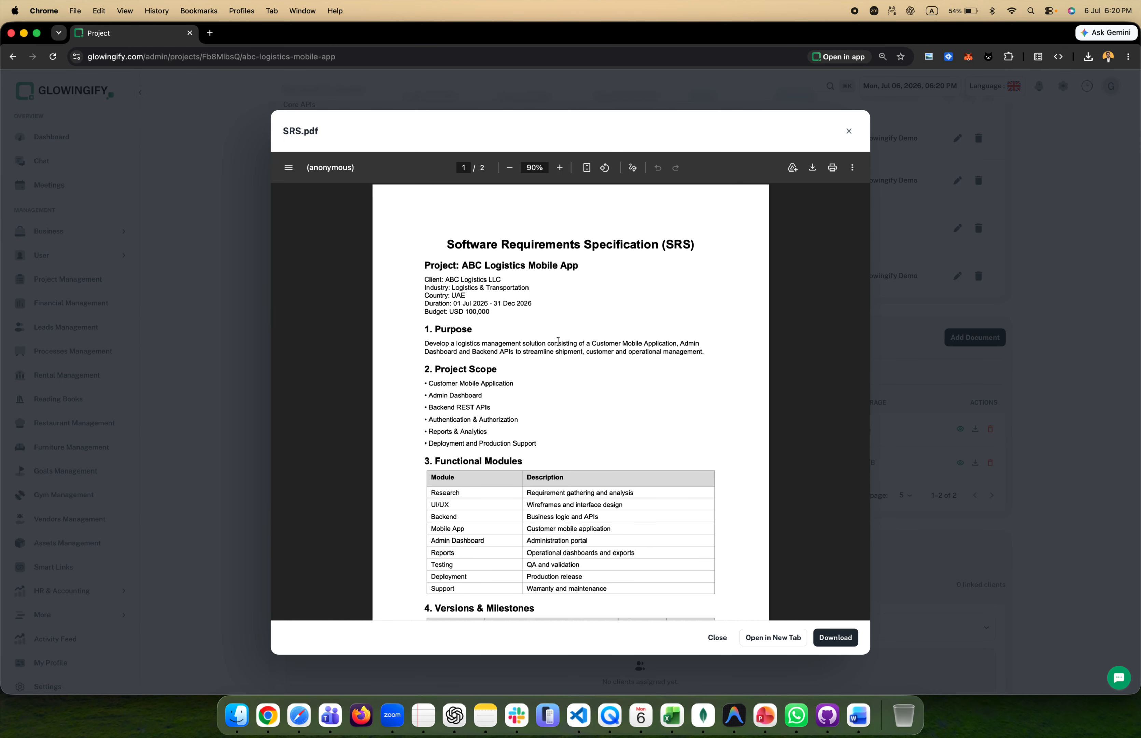
pyautogui.scroll(-10, 582, 334)
pyautogui.scroll(15, 582, 335)
pyautogui.click(718, 638)
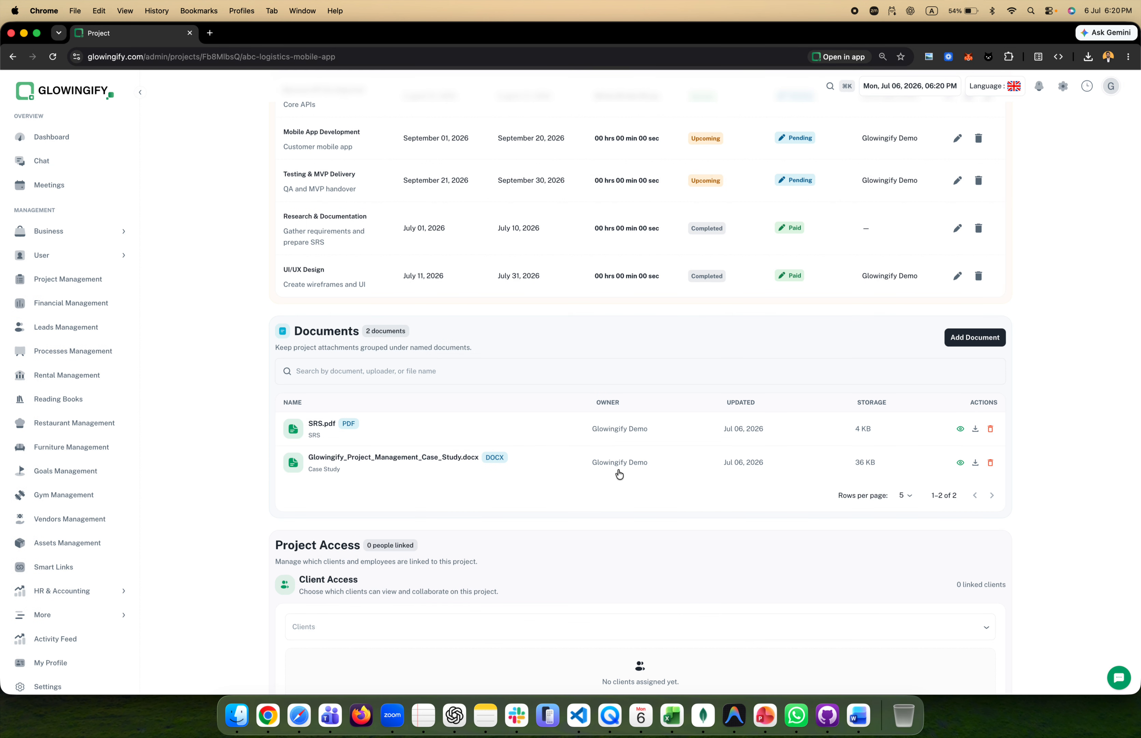
# Search the project documents for "proje", then clear the search.
pyautogui.click(468, 368)
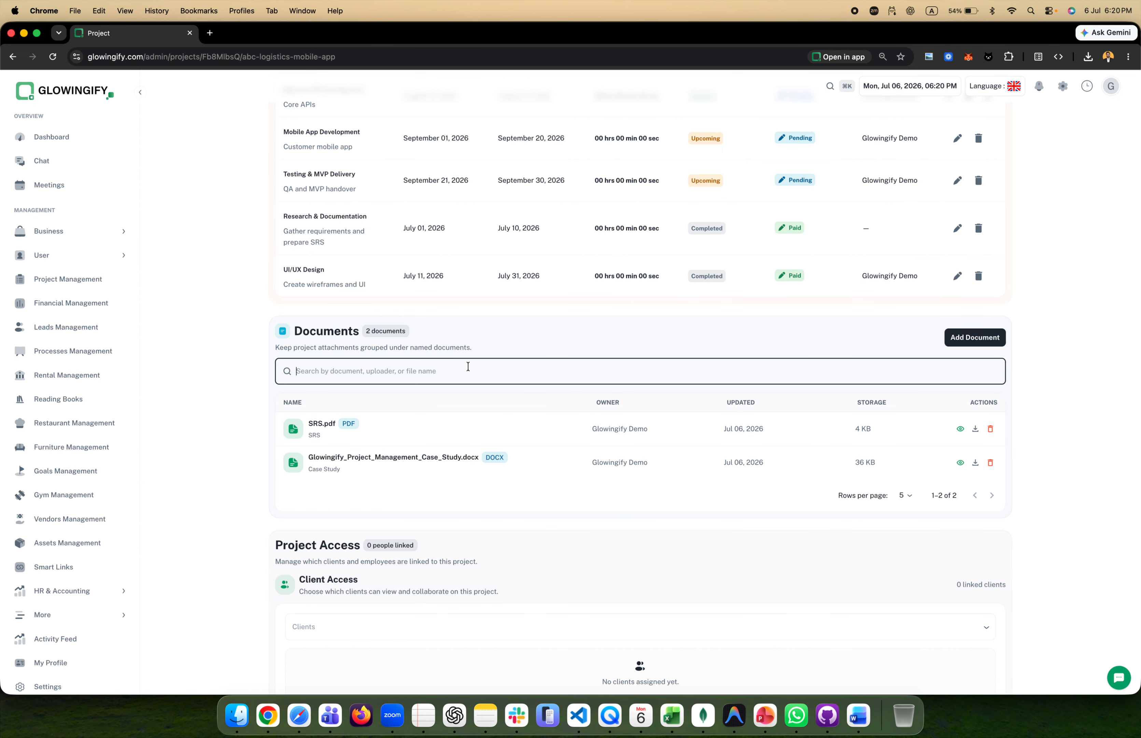
pyautogui.write('proje')
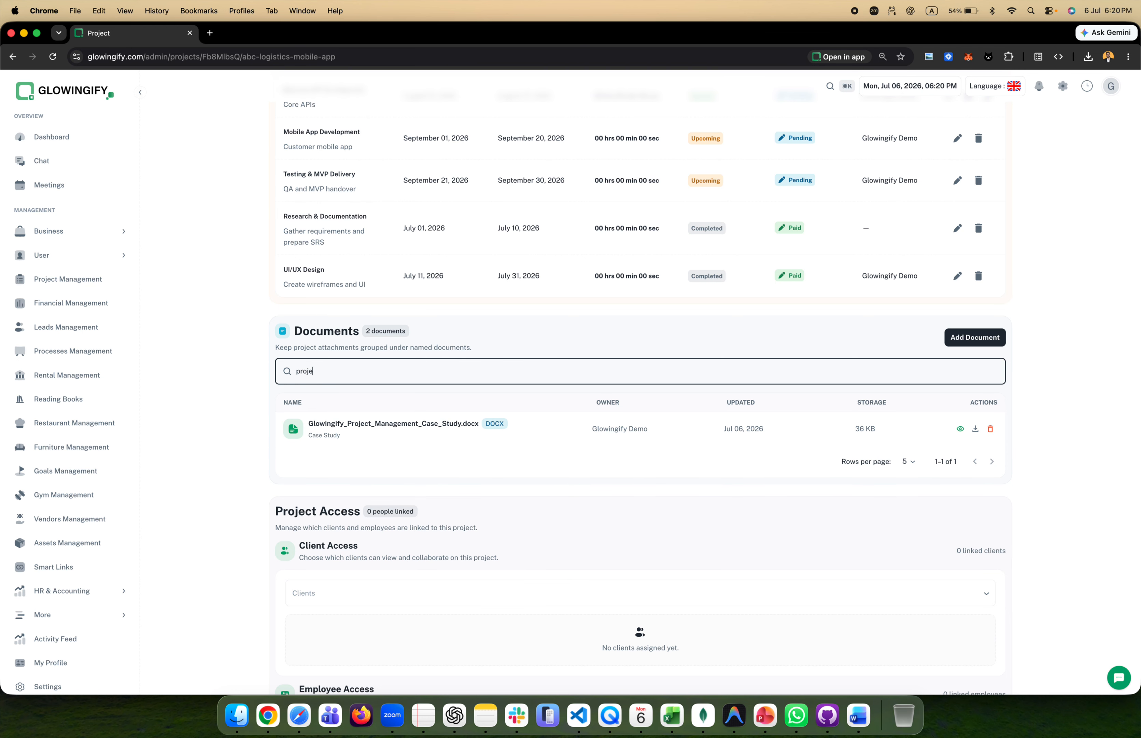
pyautogui.press('BackSpace')
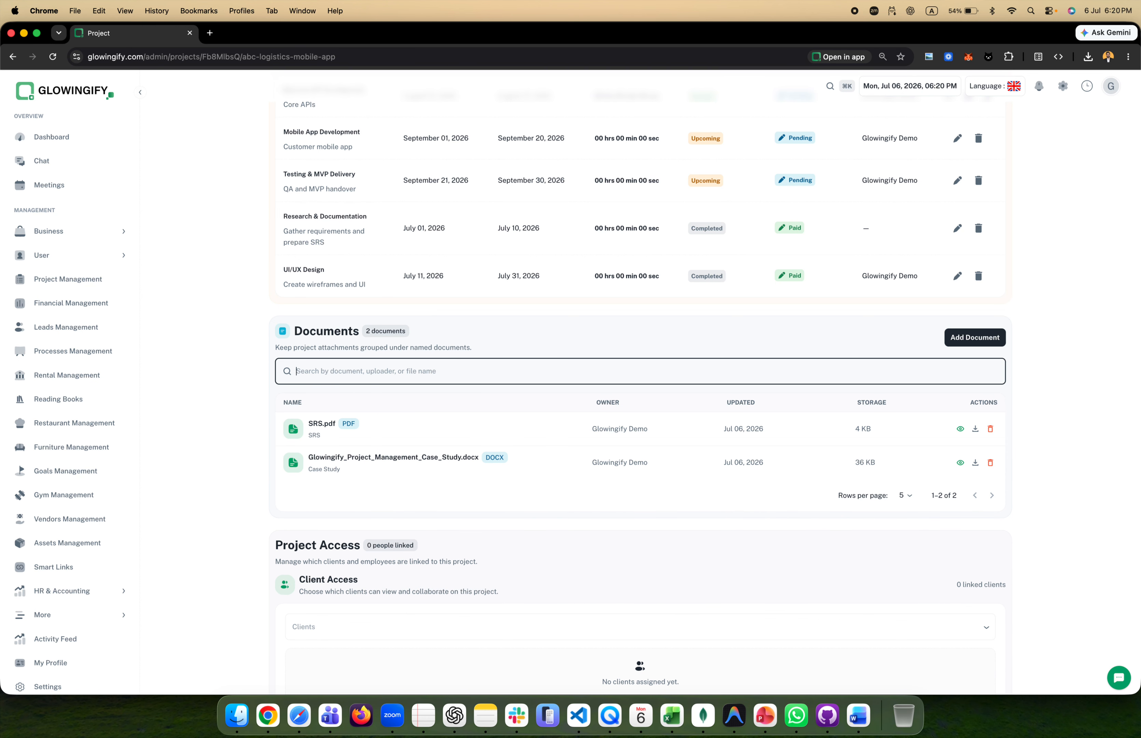
pyautogui.click(1034, 429)
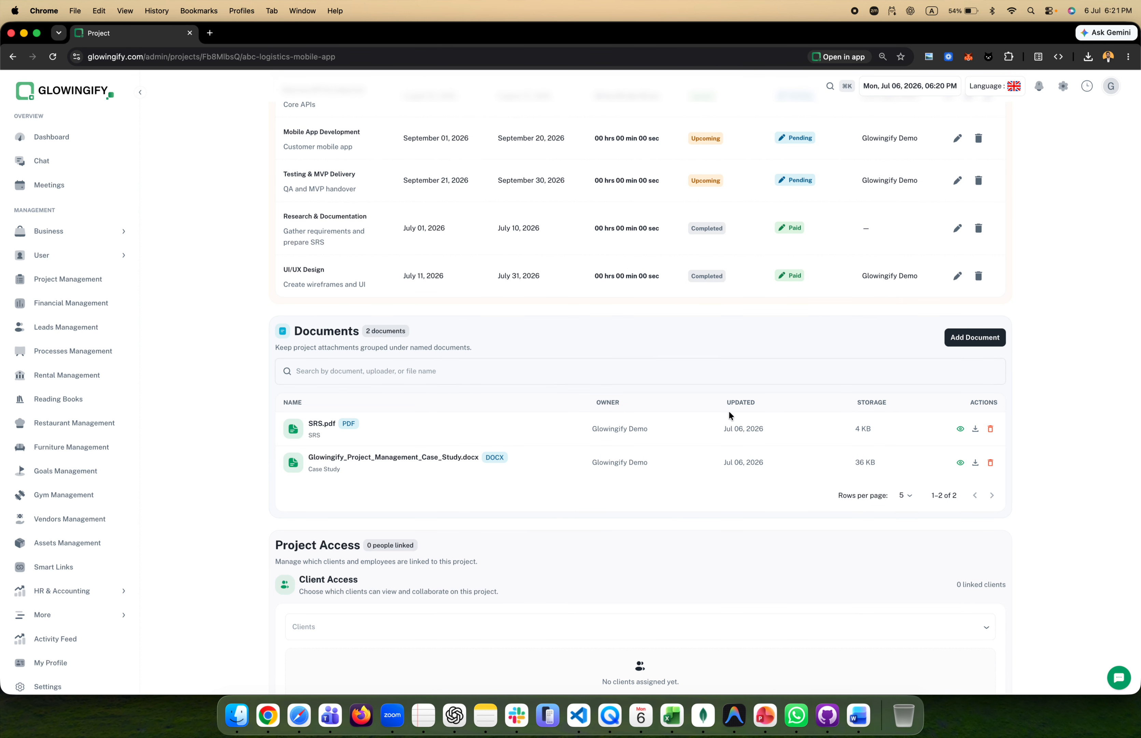
# Look up the client contact in the case study's Project Access list in Word and add that person to the project's client access.
pyautogui.scroll(-5, 612, 430)
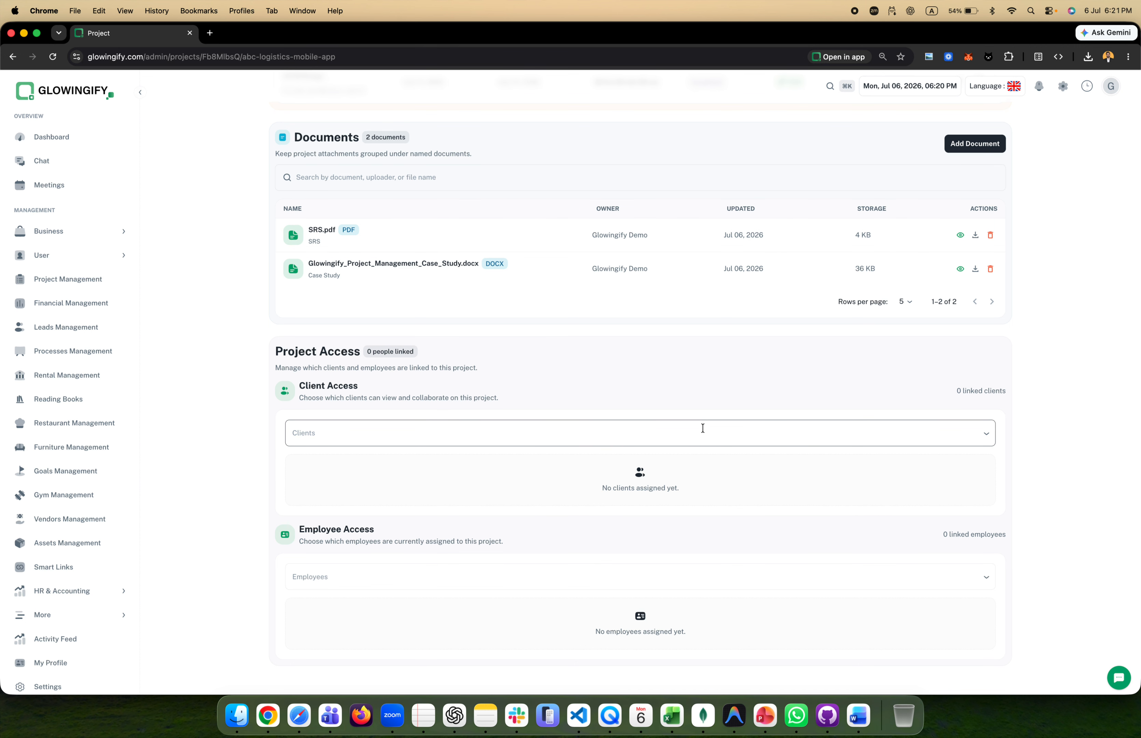
pyautogui.click(703, 428)
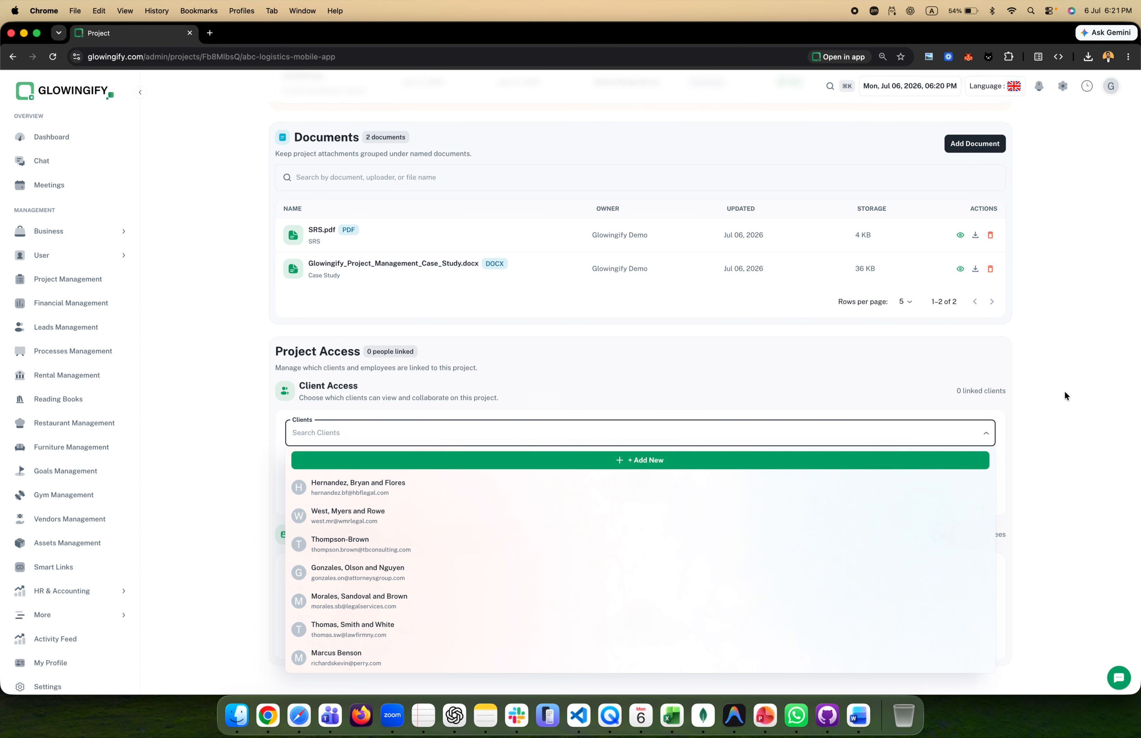
pyautogui.hotkey('ctrl', 'Right')
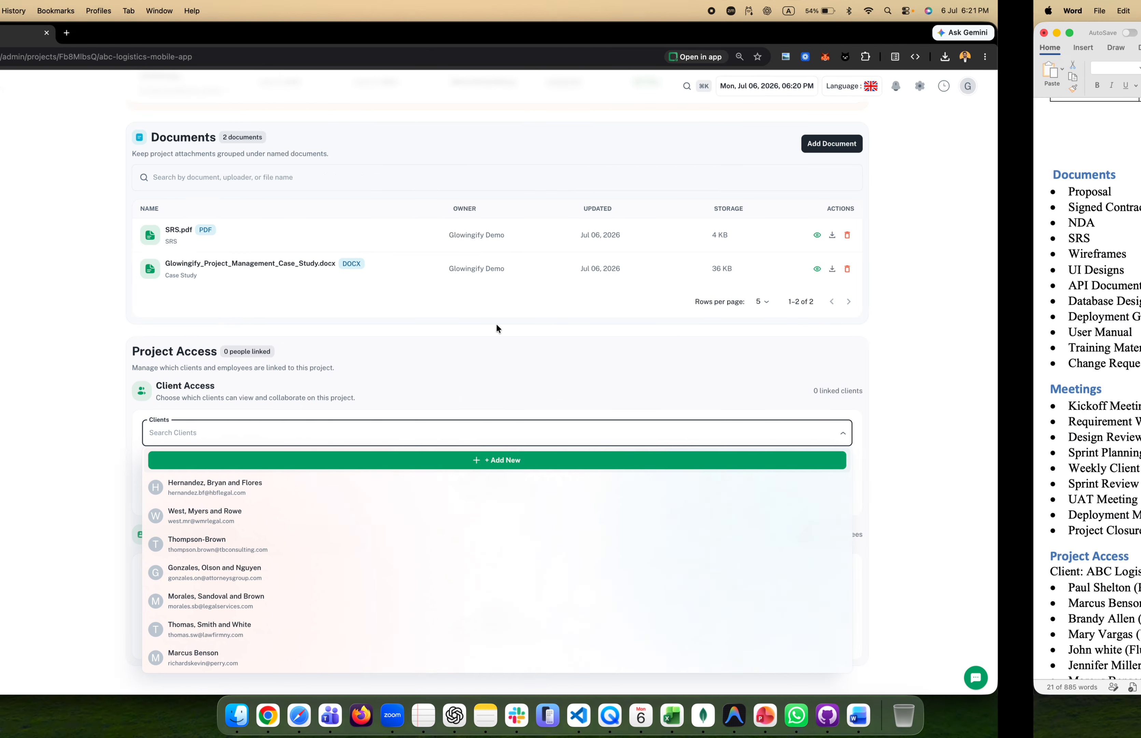
pyautogui.scroll(-7, 135, 507)
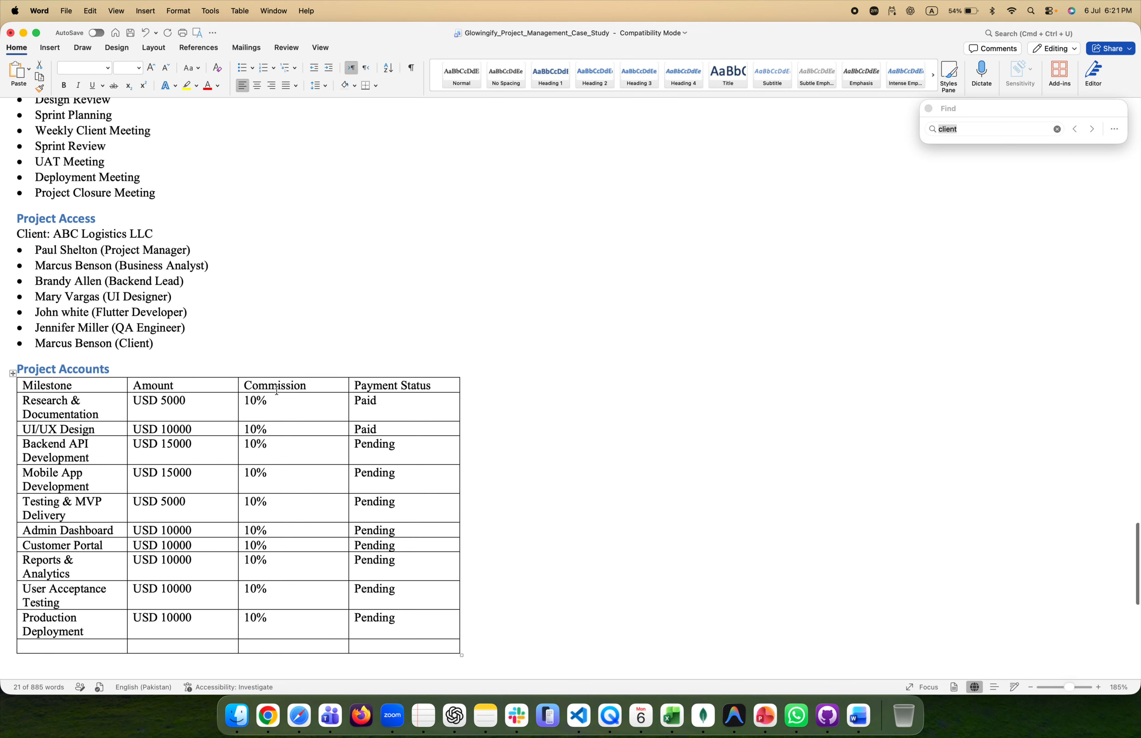
pyautogui.hotkey('ctrl', 'Left')
pyautogui.click(414, 432)
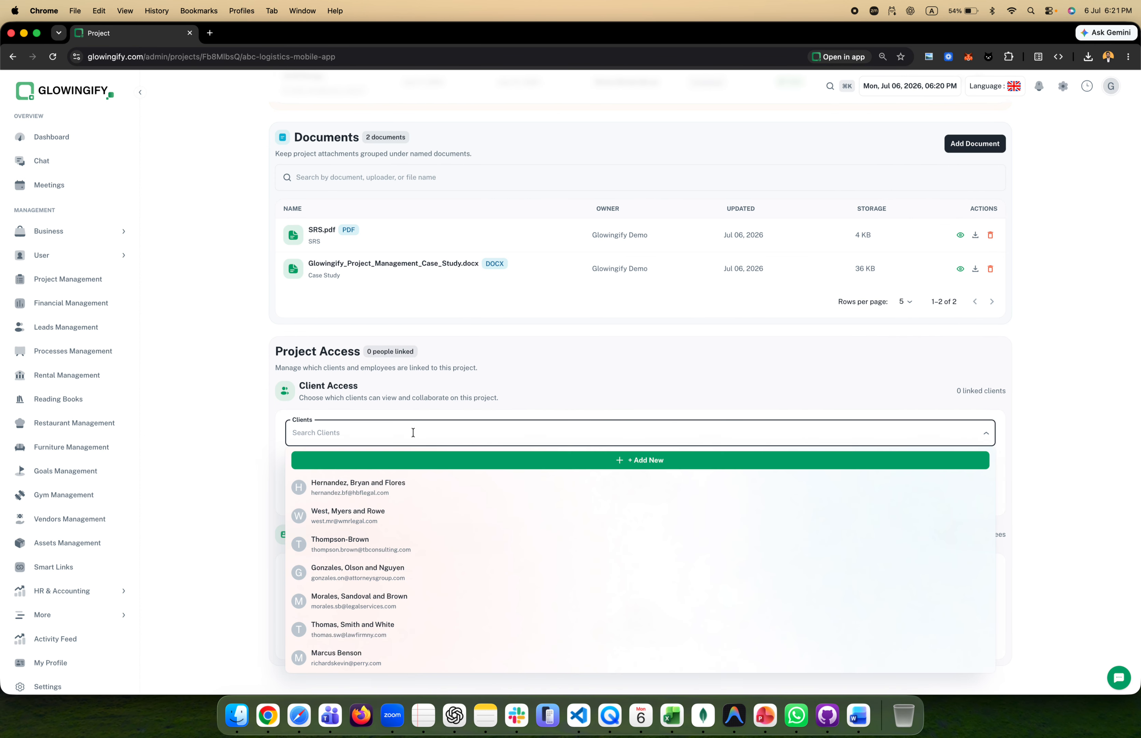
pyautogui.write('ma')
pyautogui.click(362, 499)
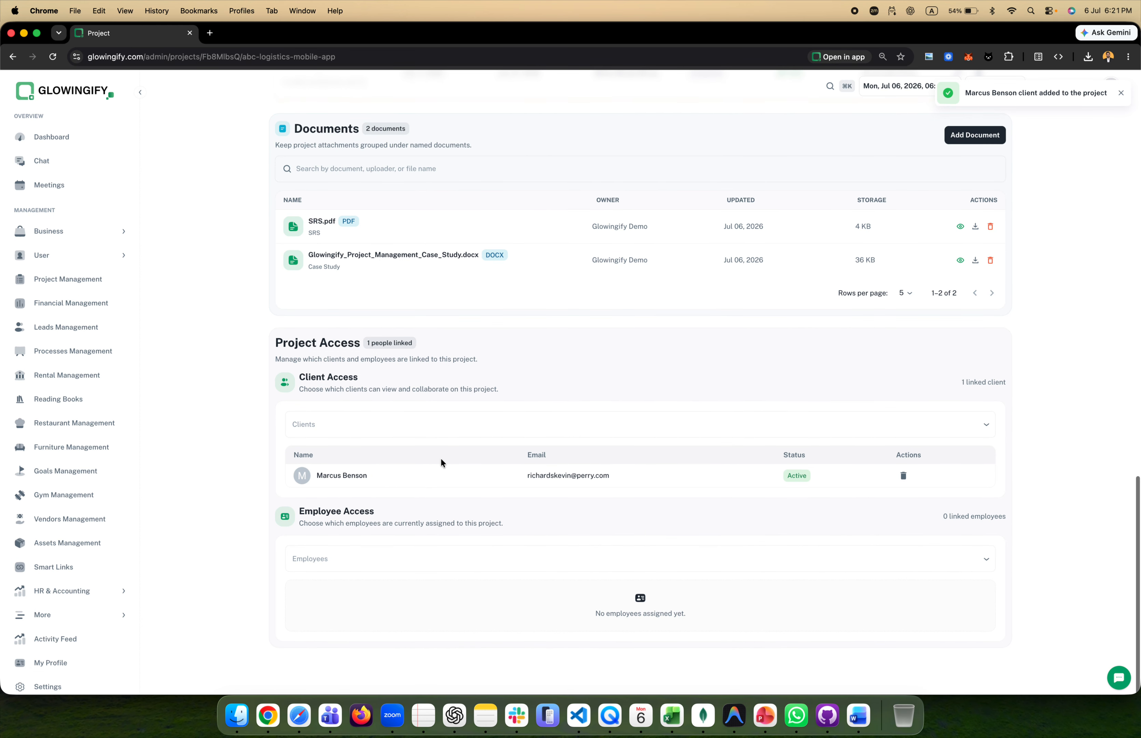
pyautogui.moveTo(609, 479); pyautogui.dragTo(527, 479)
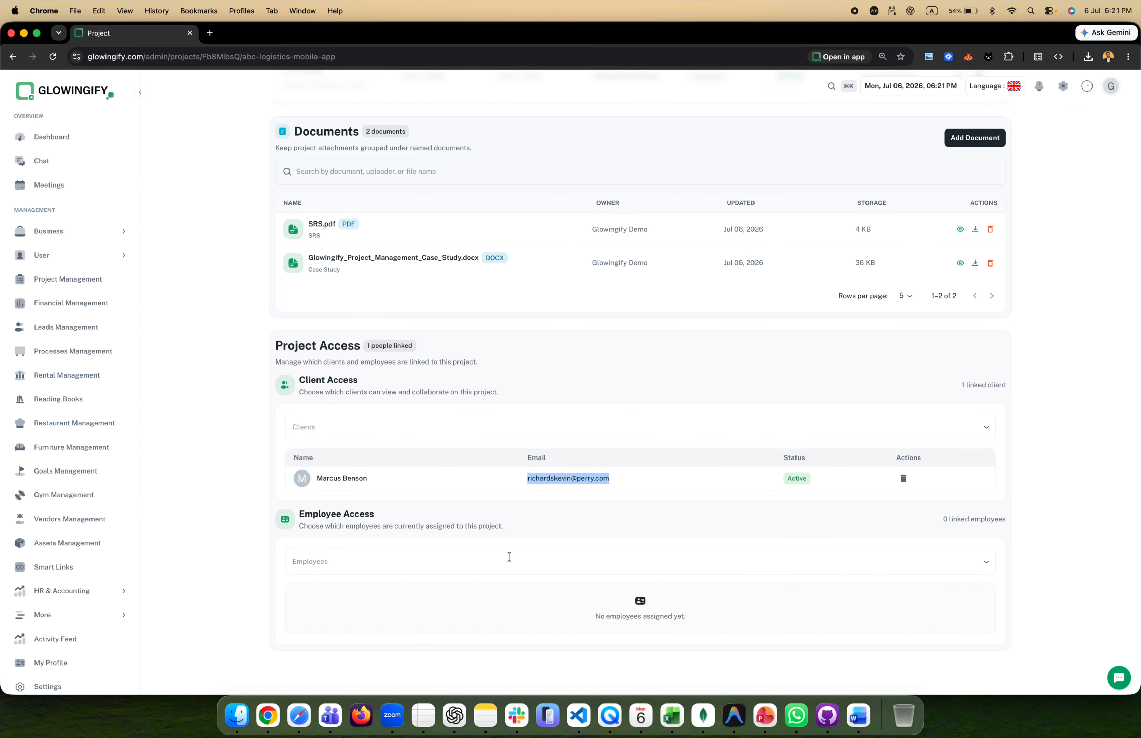
pyautogui.click(483, 383)
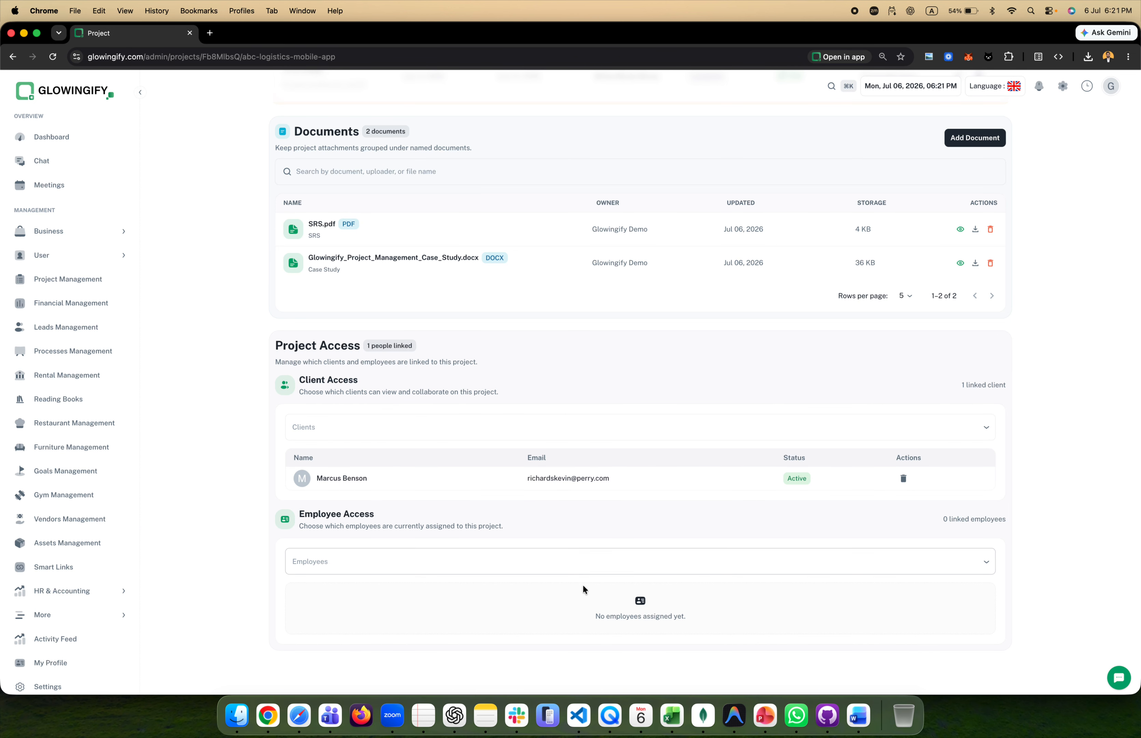
pyautogui.scroll(15, 502, 408)
pyautogui.scroll(-15, 502, 409)
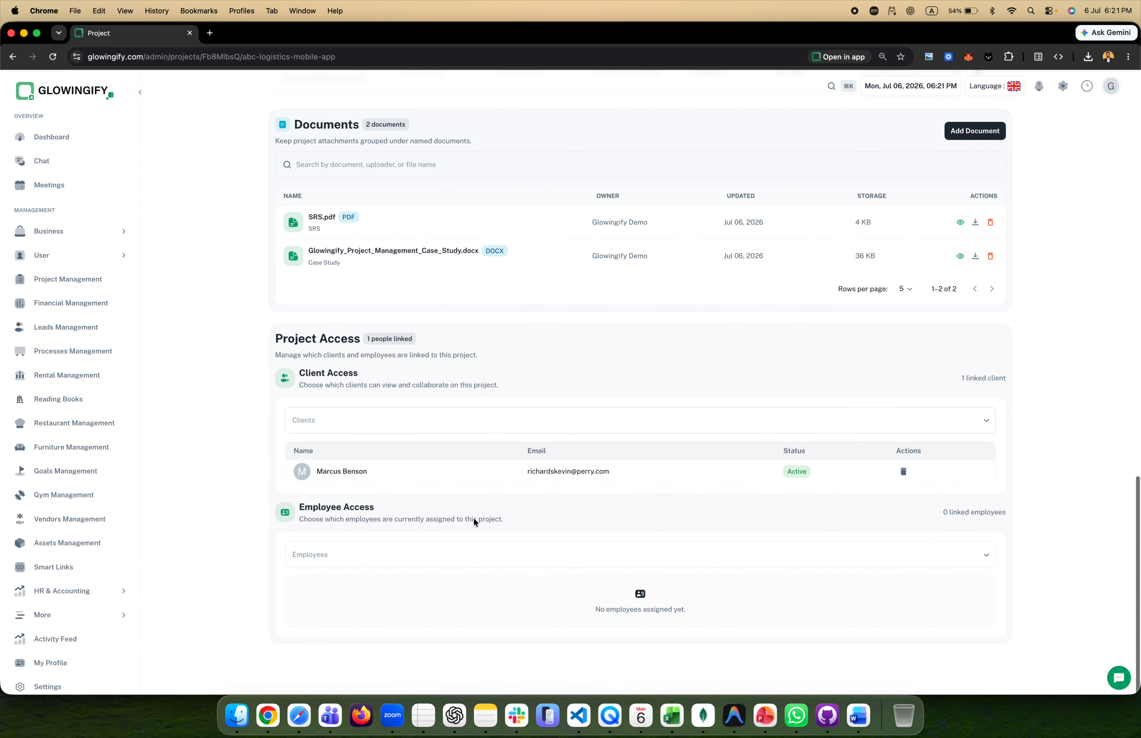
# Look up the project manager in the case study's access list and add that person to employee access as Project Manager.
pyautogui.click(462, 559)
pyautogui.hotkey('ctrl', 'Right')
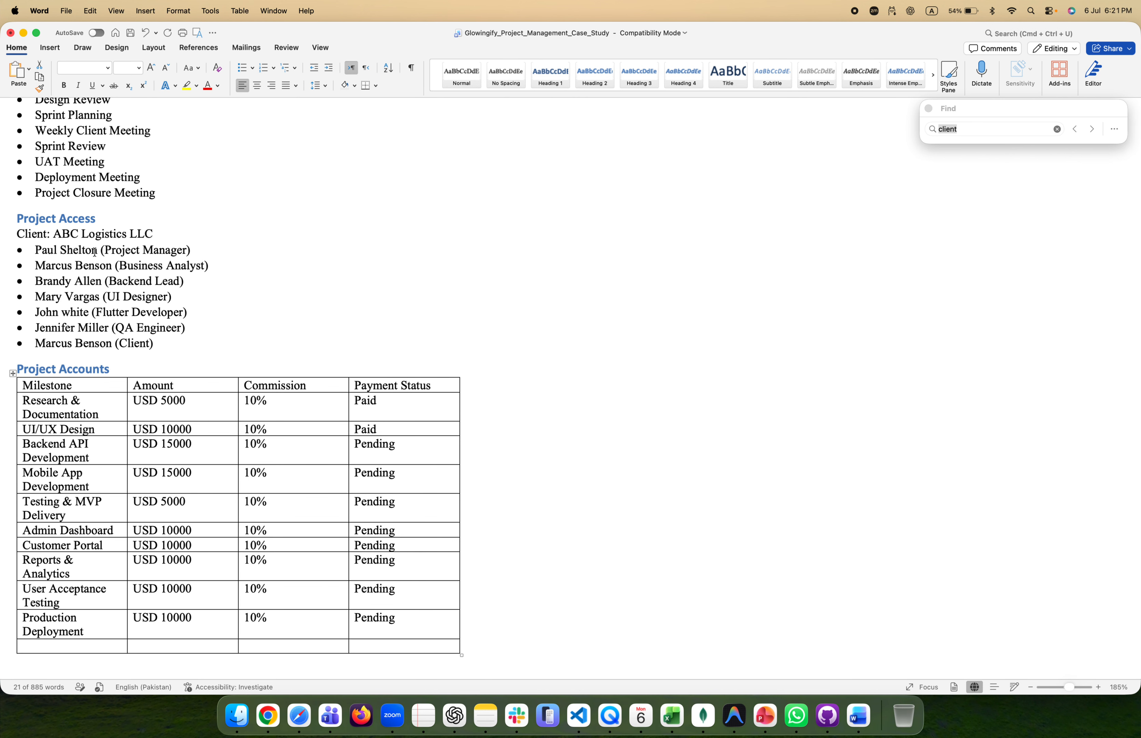
pyautogui.hotkey('ctrl', 'Left')
pyautogui.click(373, 562)
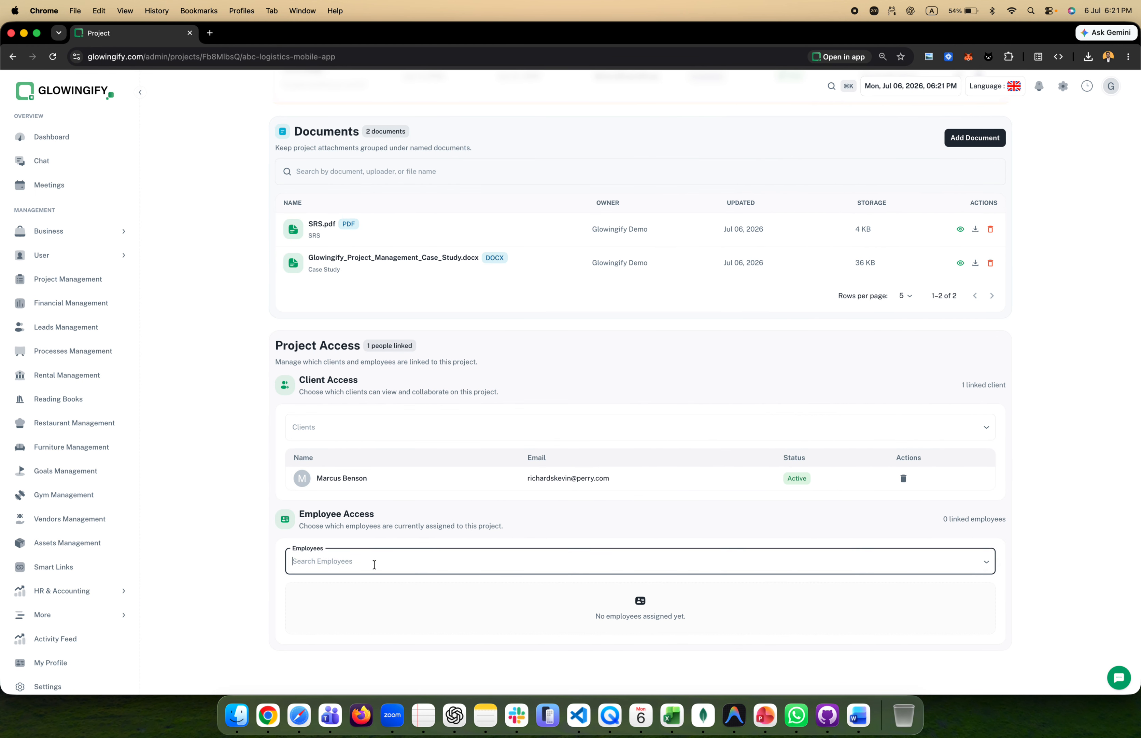
pyautogui.write('p')
pyautogui.click(307, 600)
pyautogui.click(524, 390)
pyautogui.click(612, 418)
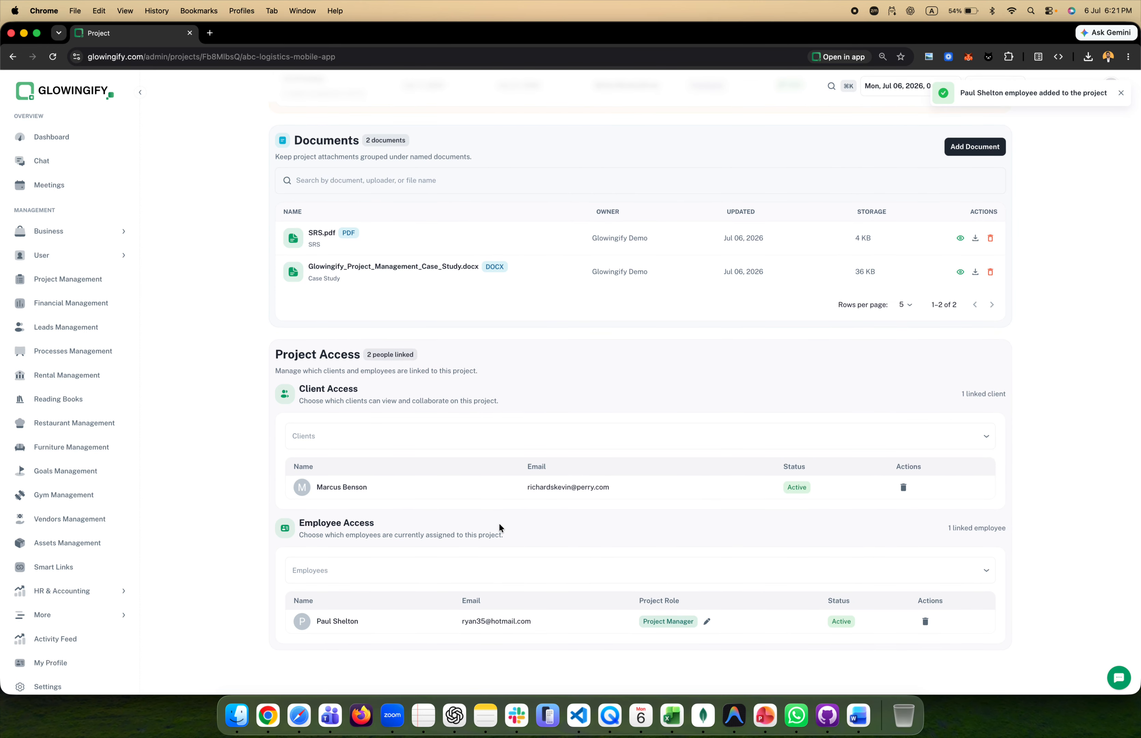
# Find the Business Analyst's name in the case study, search the project's employee list for that person, and clear the search.
pyautogui.press('super+Tab')
pyautogui.press('super+f')
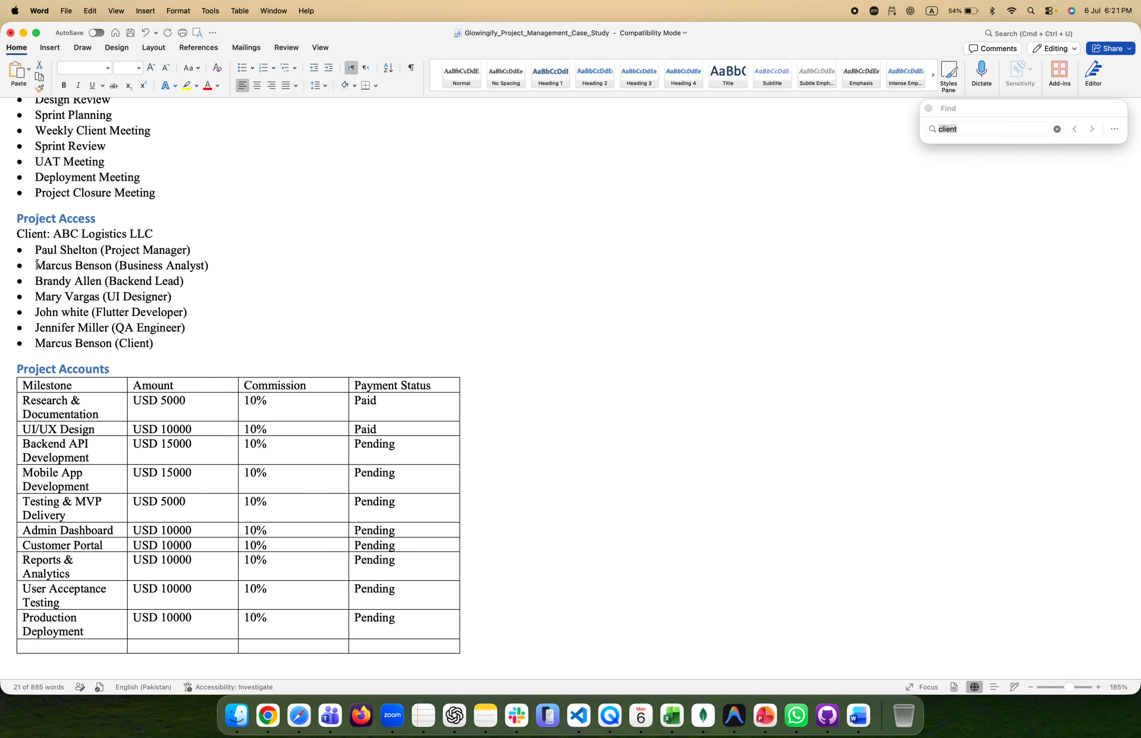
pyautogui.moveTo(35, 263); pyautogui.dragTo(115, 265)
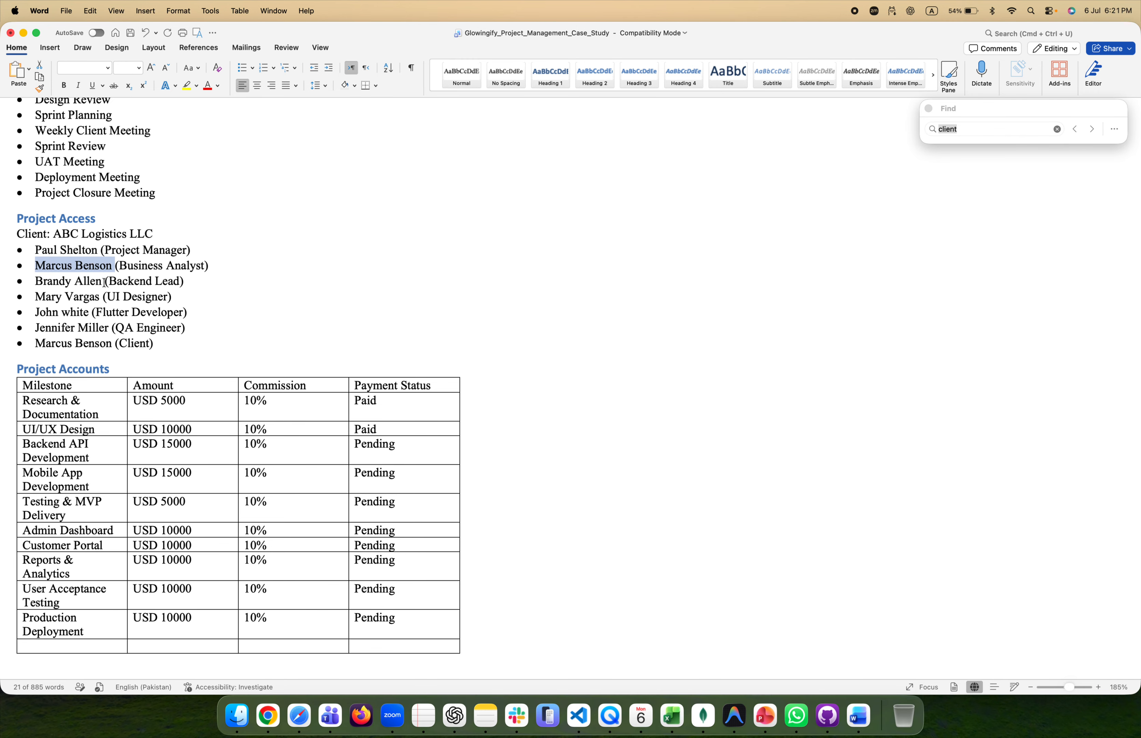
pyautogui.press('super+Tab')
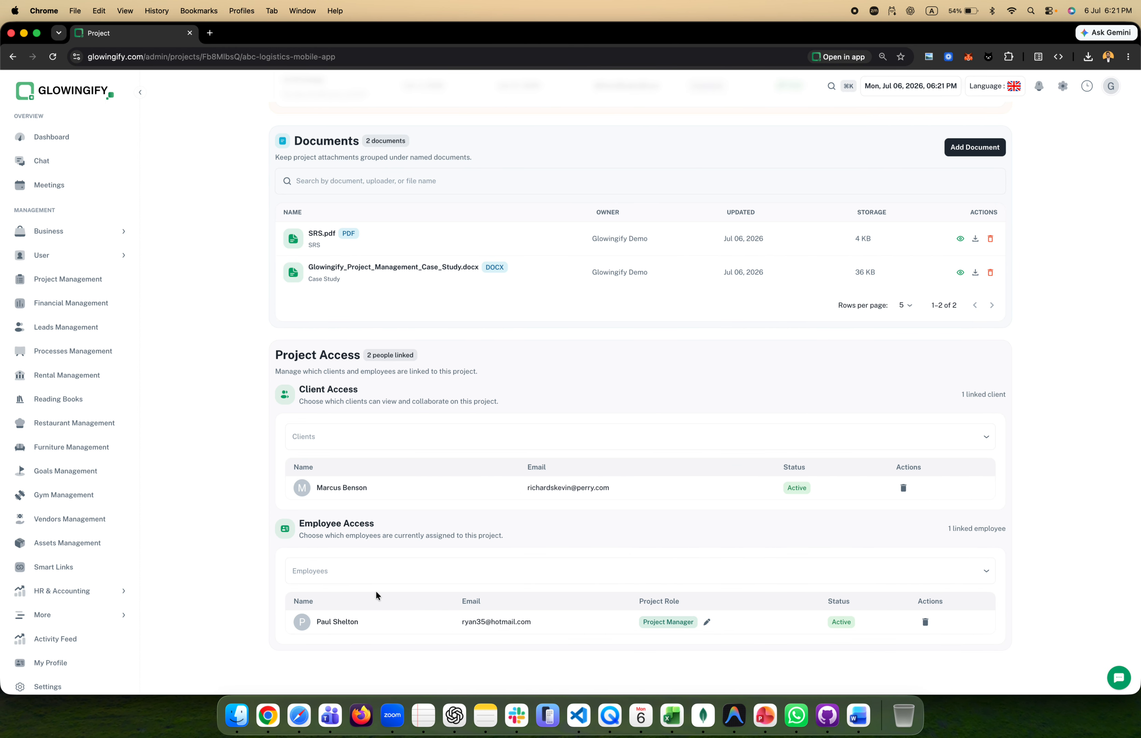
pyautogui.click(374, 570)
pyautogui.write('ma')
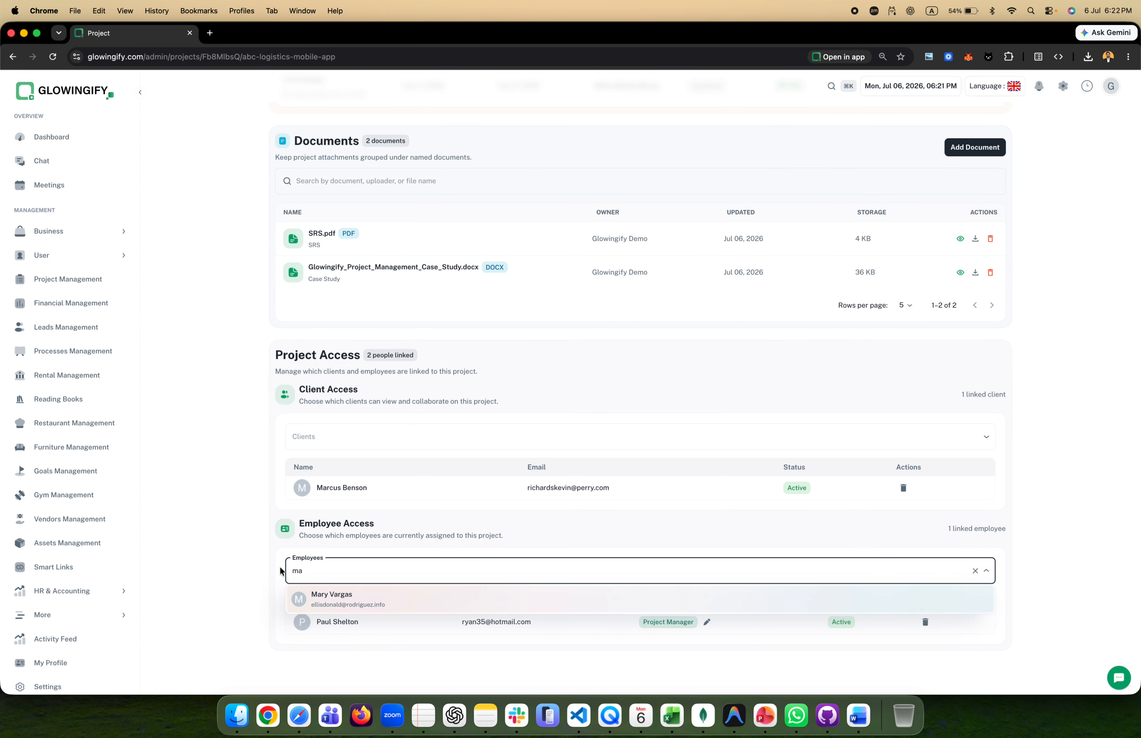
pyautogui.press('BackSpace')
pyautogui.press('BackSpace')
pyautogui.write('be')
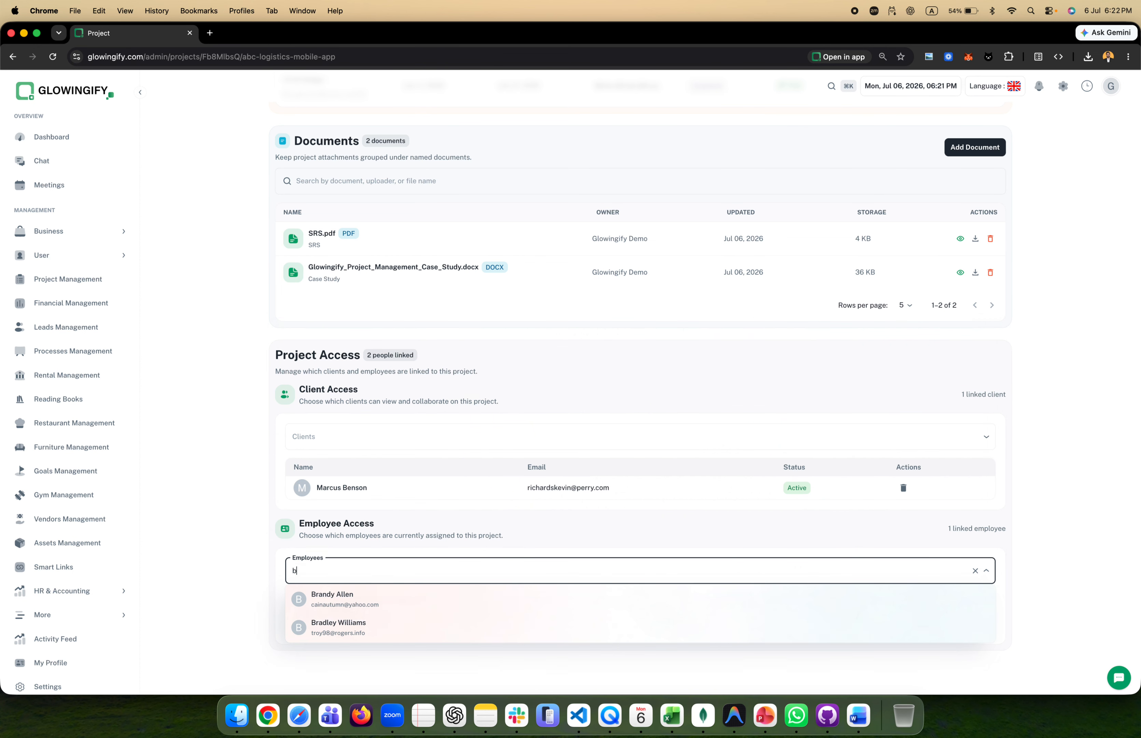
pyautogui.press('BackSpace')
pyautogui.press('BackSpace')
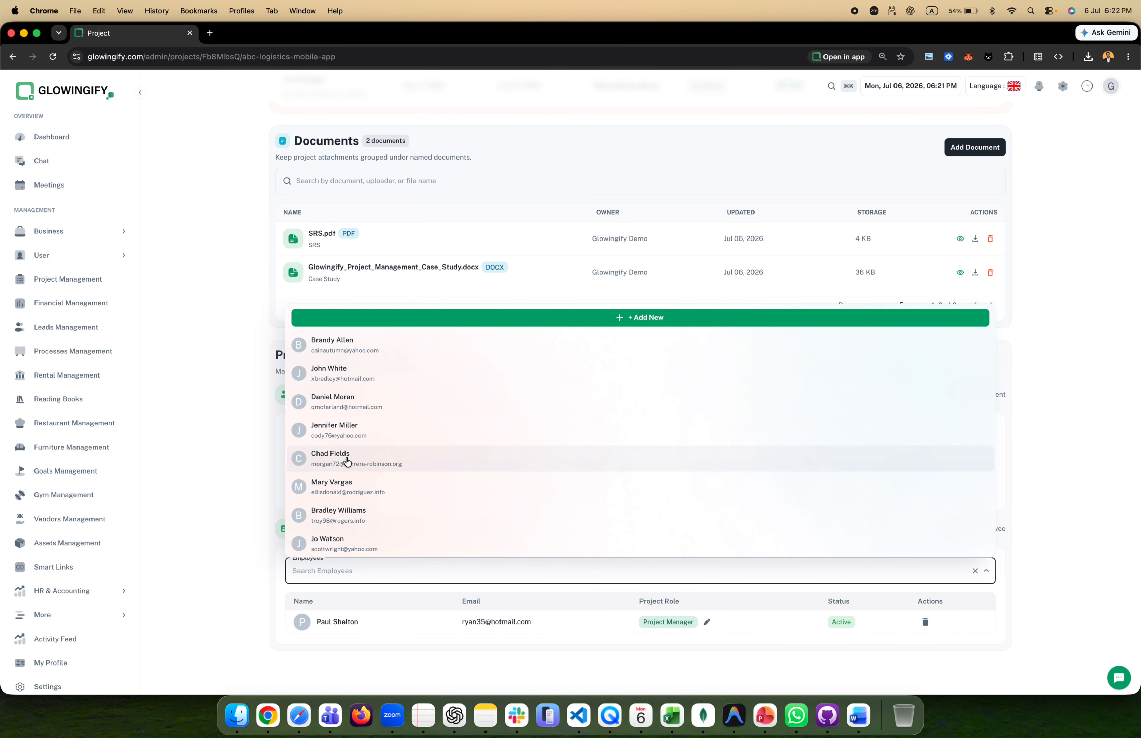
# Check the case study's access list and add the Backend Lead to employee access without the Project Manager role.
pyautogui.hotkey('ctrl', 'Right')
pyautogui.press('super+f')
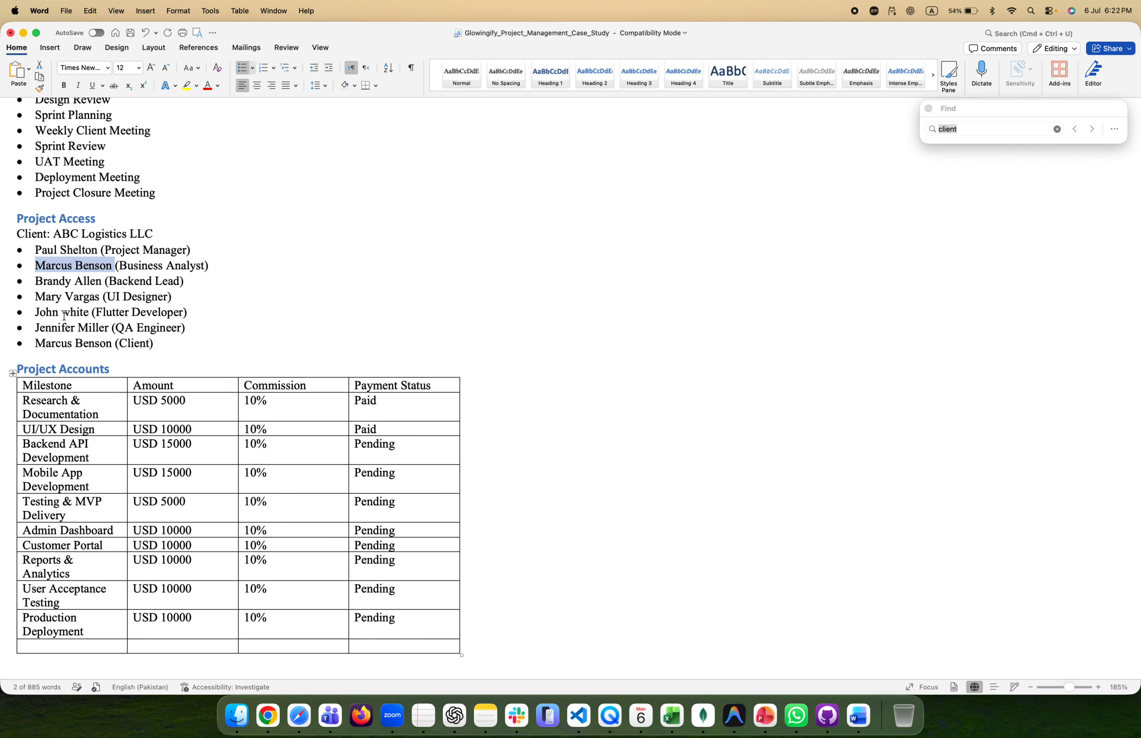
pyautogui.hotkey('ctrl', 'Left')
pyautogui.click(324, 569)
pyautogui.write('al')
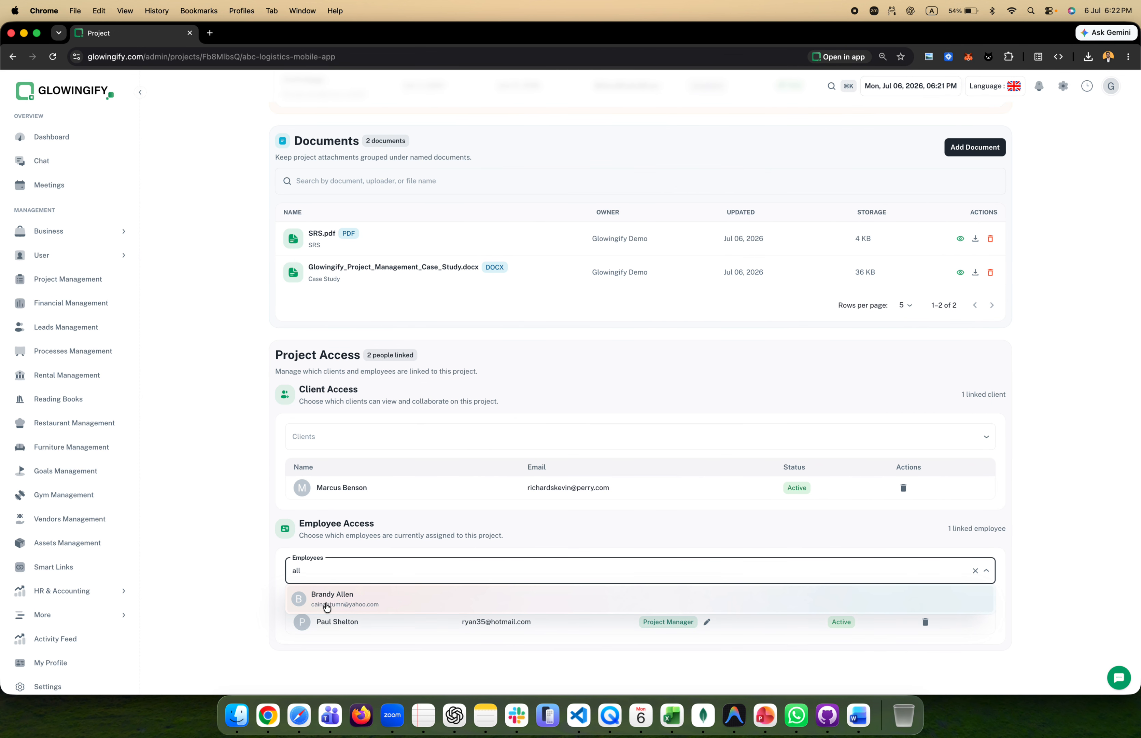
pyautogui.click(324, 604)
pyautogui.click(607, 416)
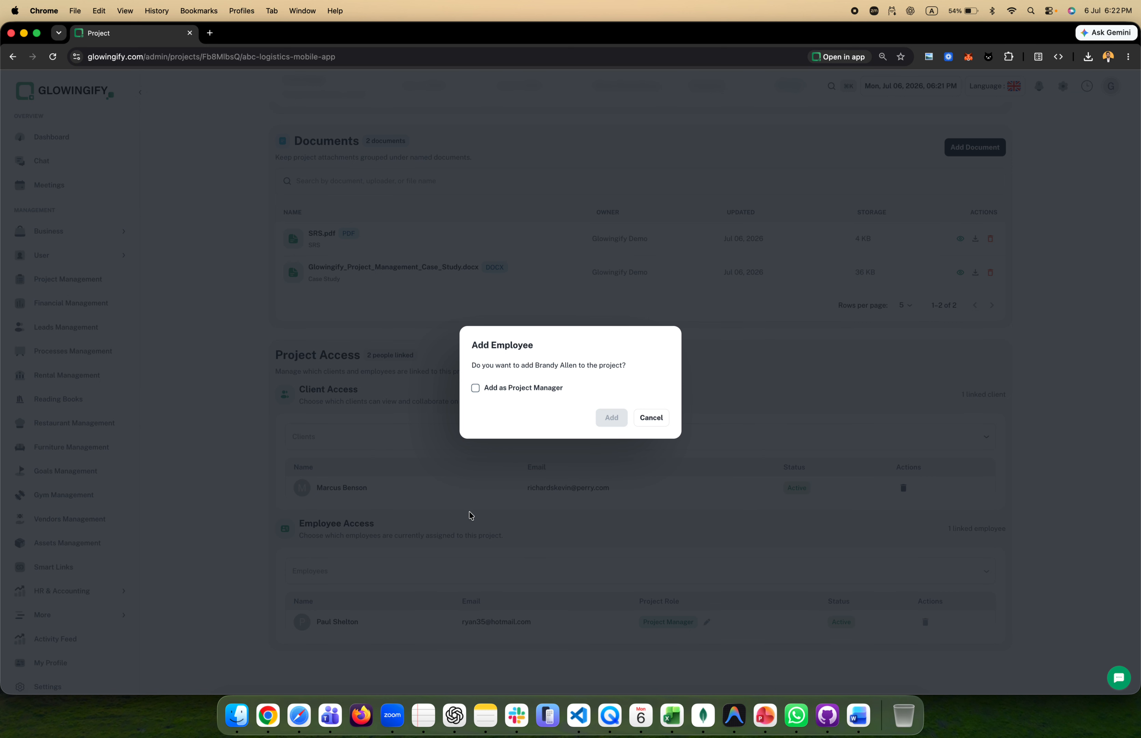
# Check the case study's access list and add the UI Designer to employee access without the Project Manager role.
pyautogui.hotkey('ctrl', 'Right')
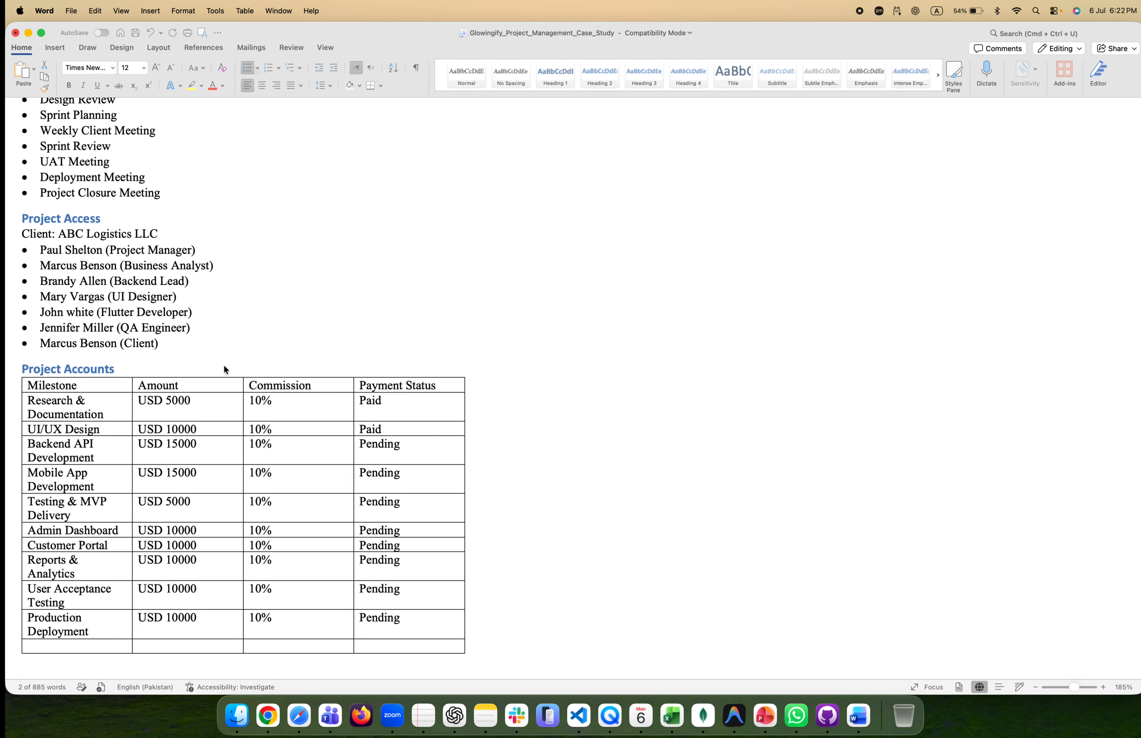
pyautogui.press('super+f')
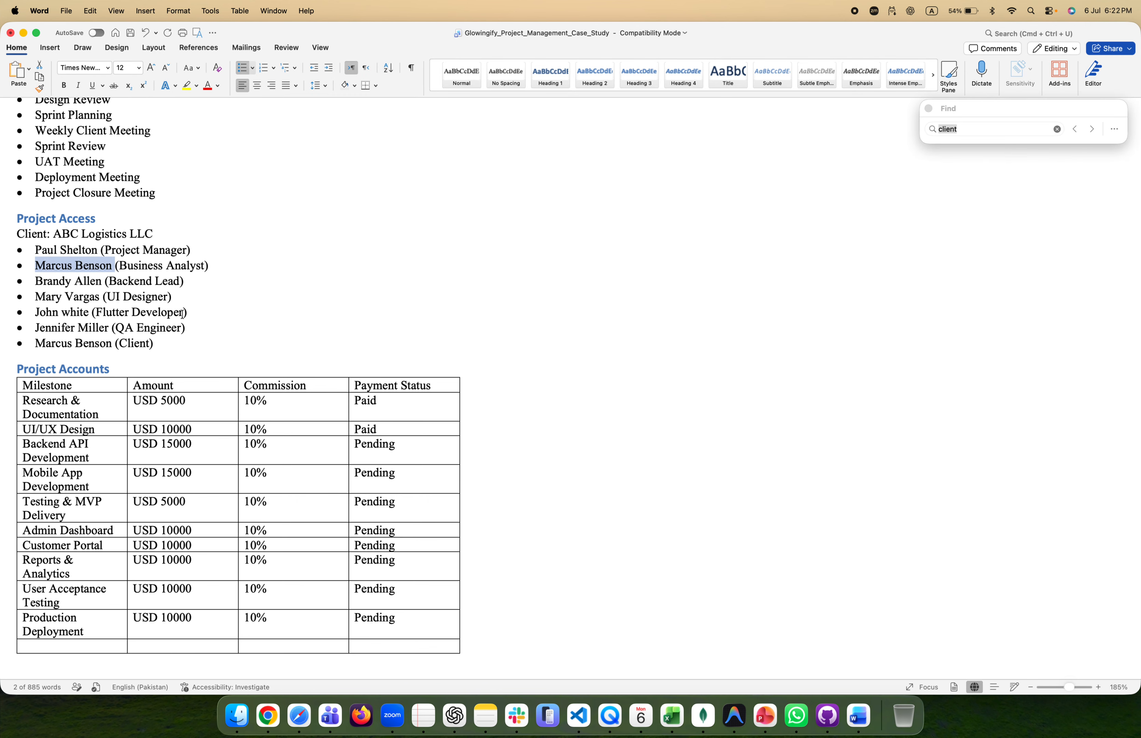
pyautogui.hotkey('ctrl', 'Left')
pyautogui.click(367, 564)
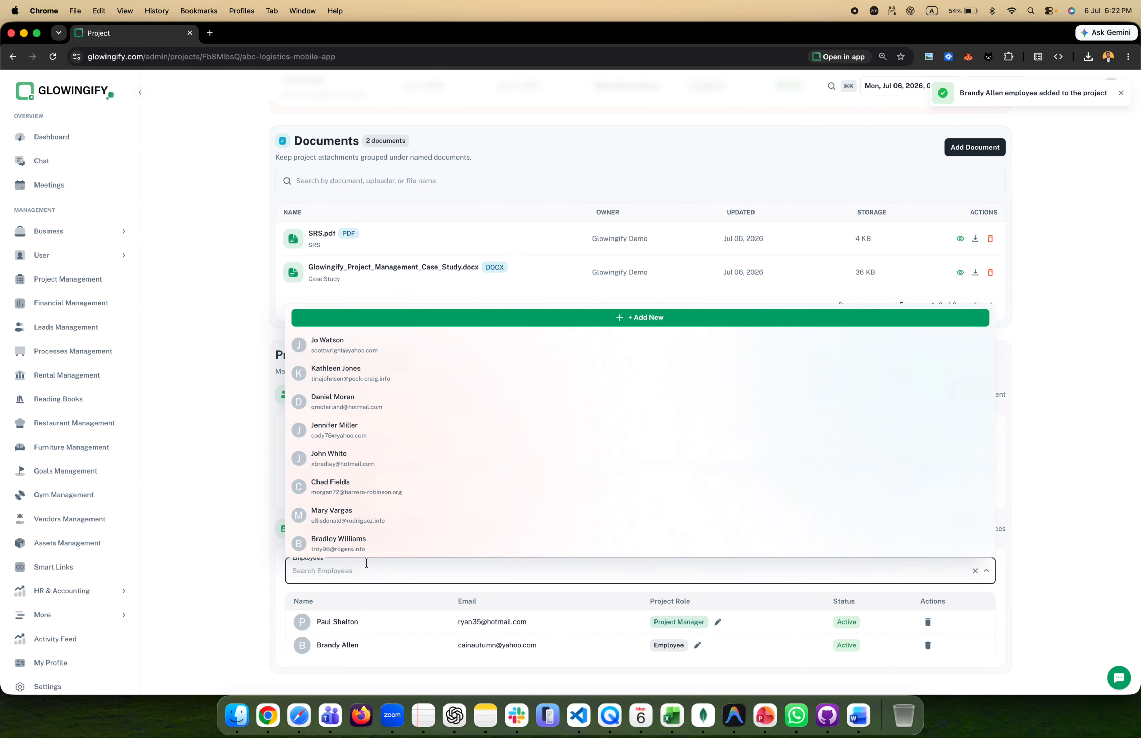
pyautogui.write('mary')
pyautogui.click(591, 599)
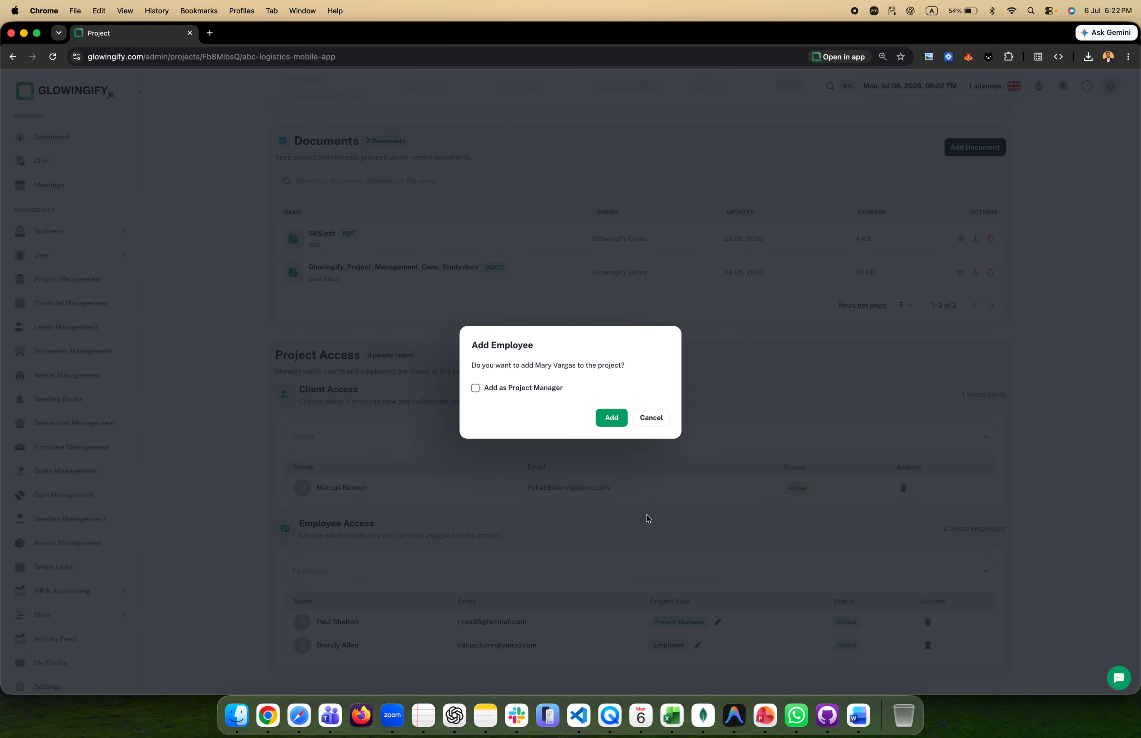
pyautogui.click(611, 424)
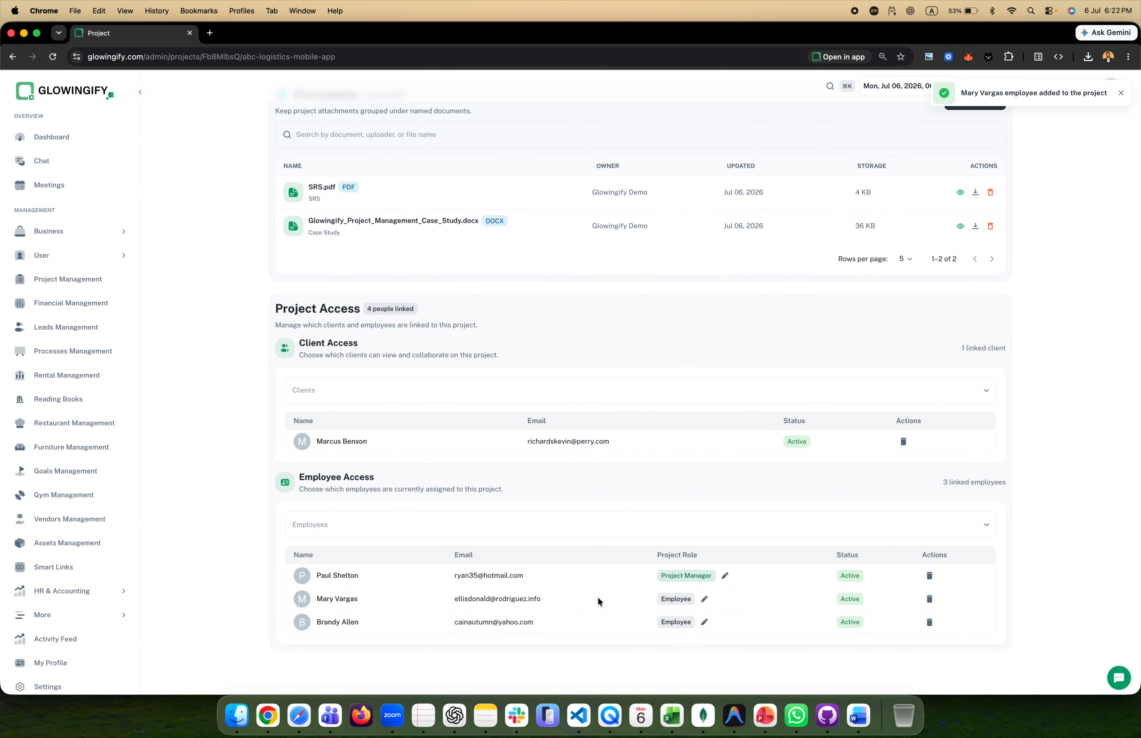
pyautogui.click(704, 599)
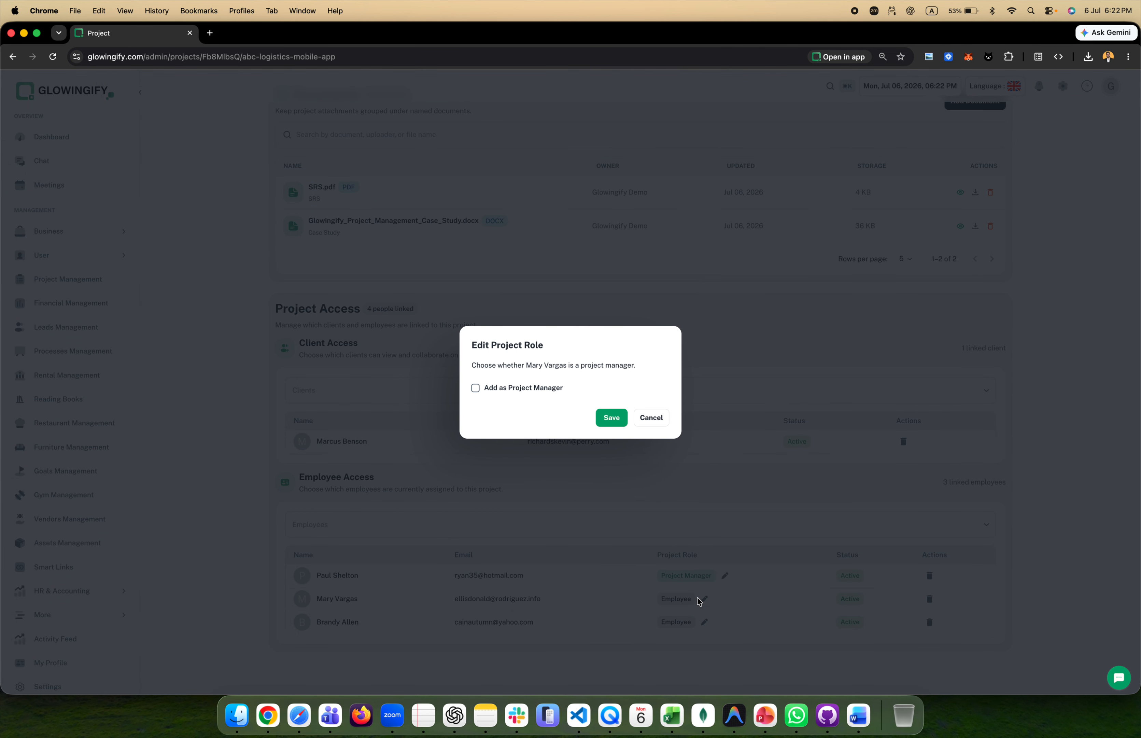
pyautogui.click(513, 394)
pyautogui.click(650, 417)
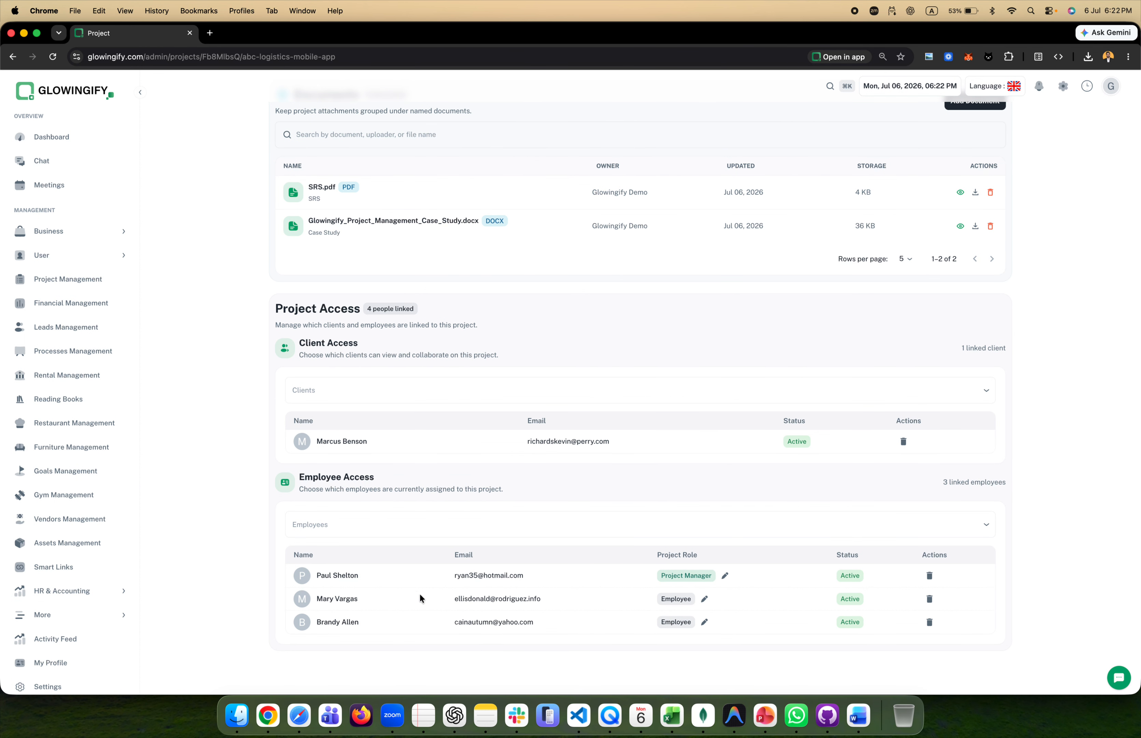
# Review the project page from the project snapshot and boards down to the linked clients and employees.
pyautogui.tripleClick(458, 575)
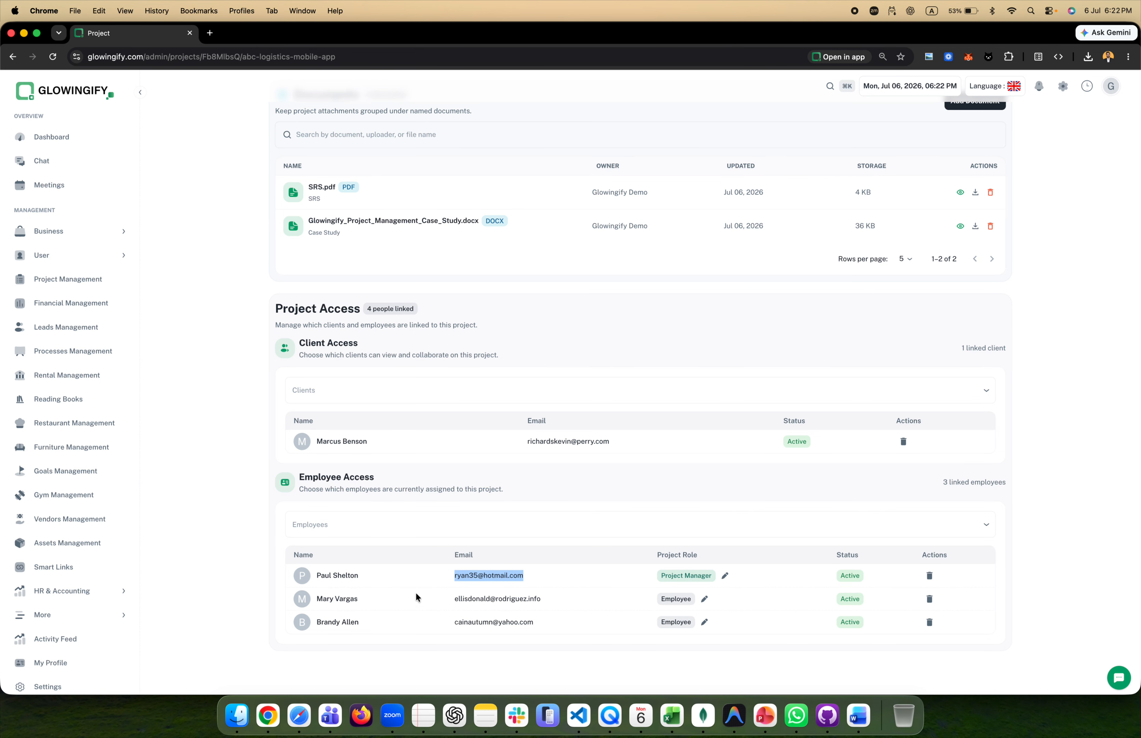
pyautogui.scroll(20, 577, 612)
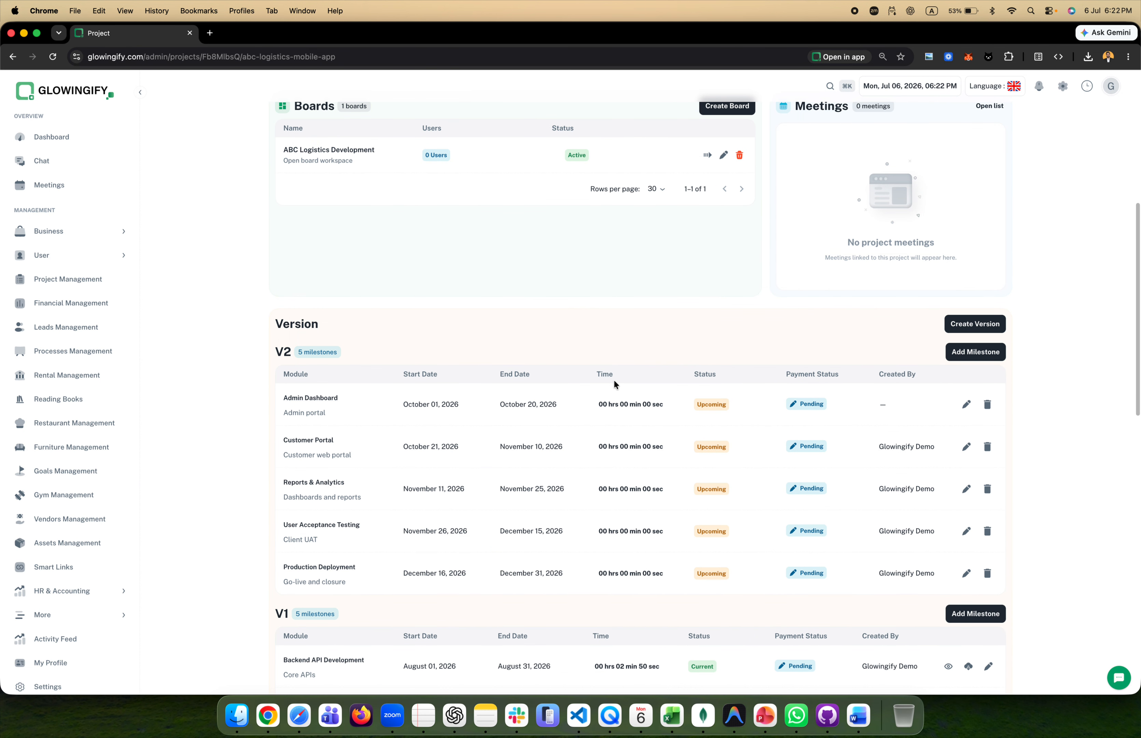
pyautogui.scroll(-20, 551, 549)
pyautogui.scroll(20, 513, 613)
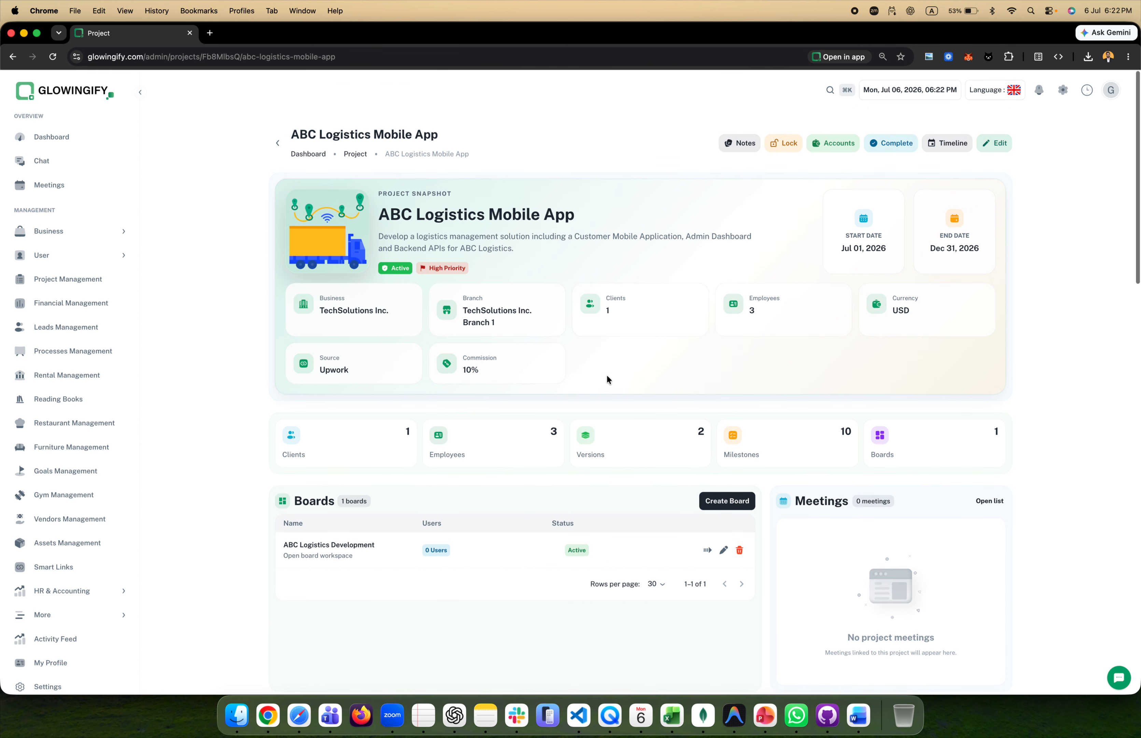
pyautogui.scroll(-20, 606, 374)
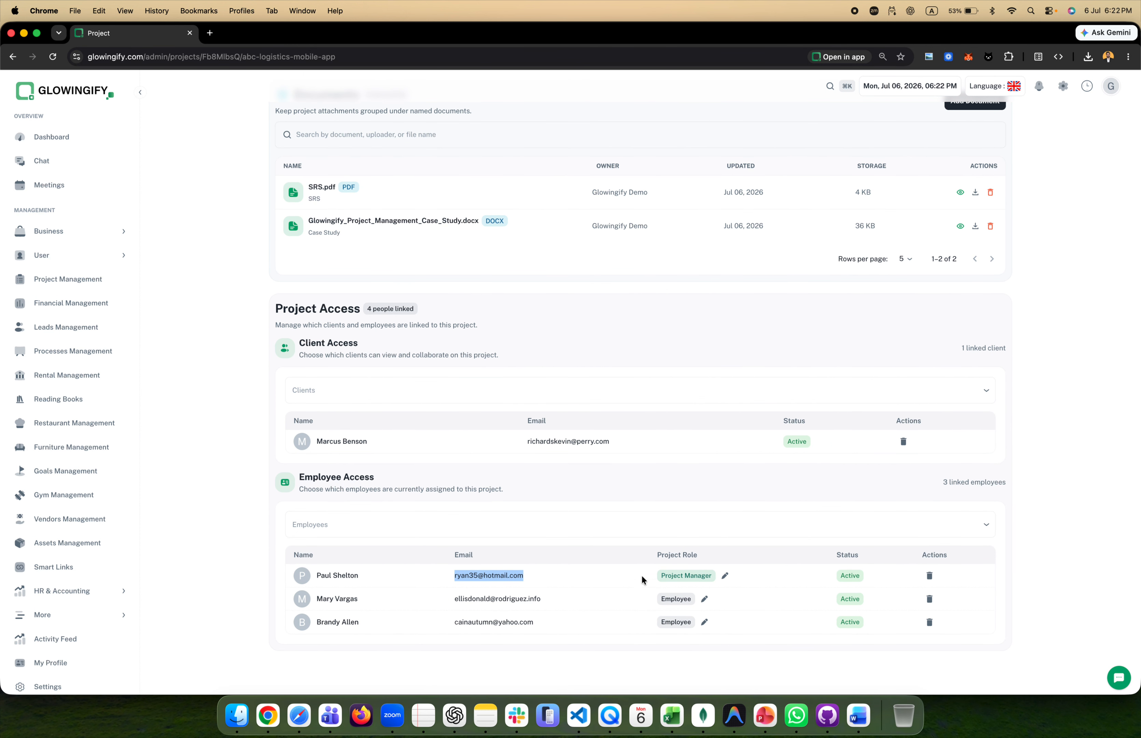
pyautogui.scroll(20, 633, 576)
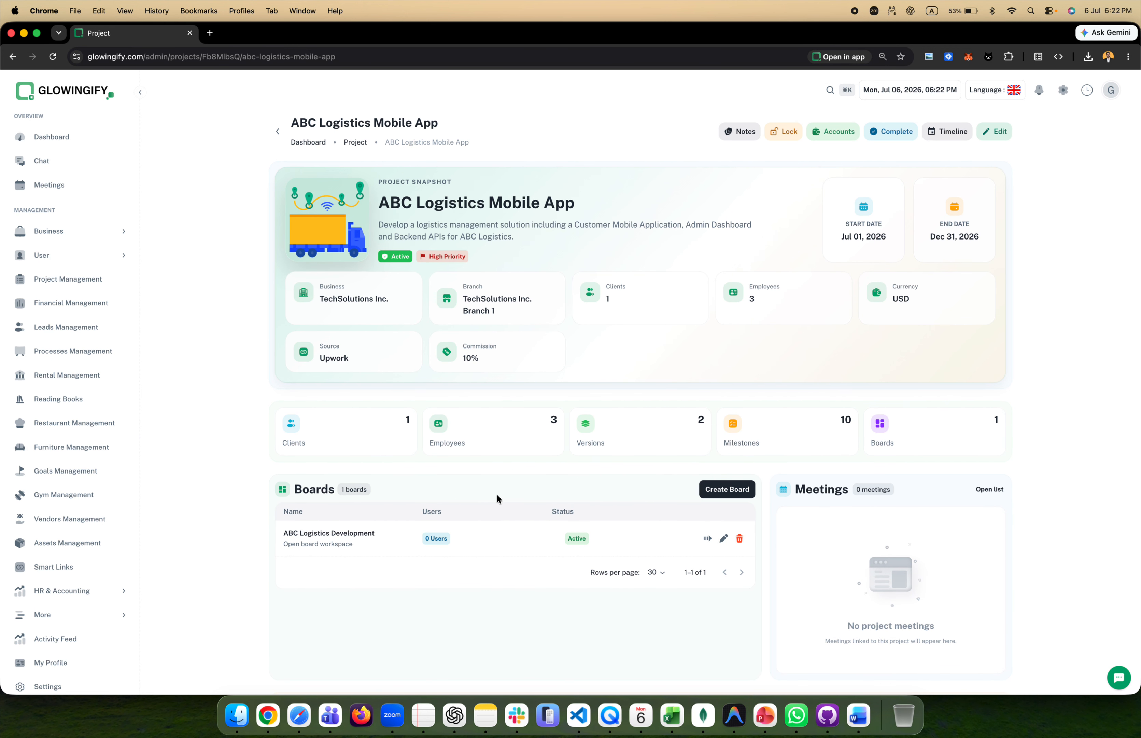
pyautogui.scroll(-6, 497, 494)
pyautogui.scroll(-20, 500, 496)
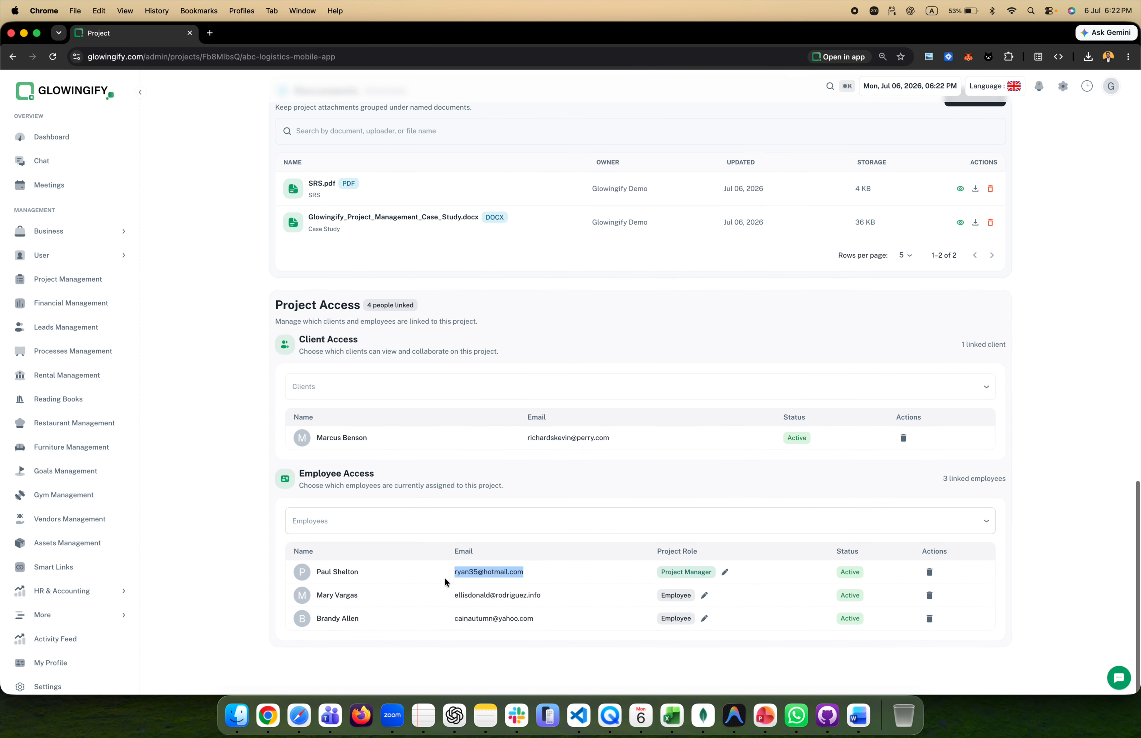
pyautogui.scroll(20, 370, 556)
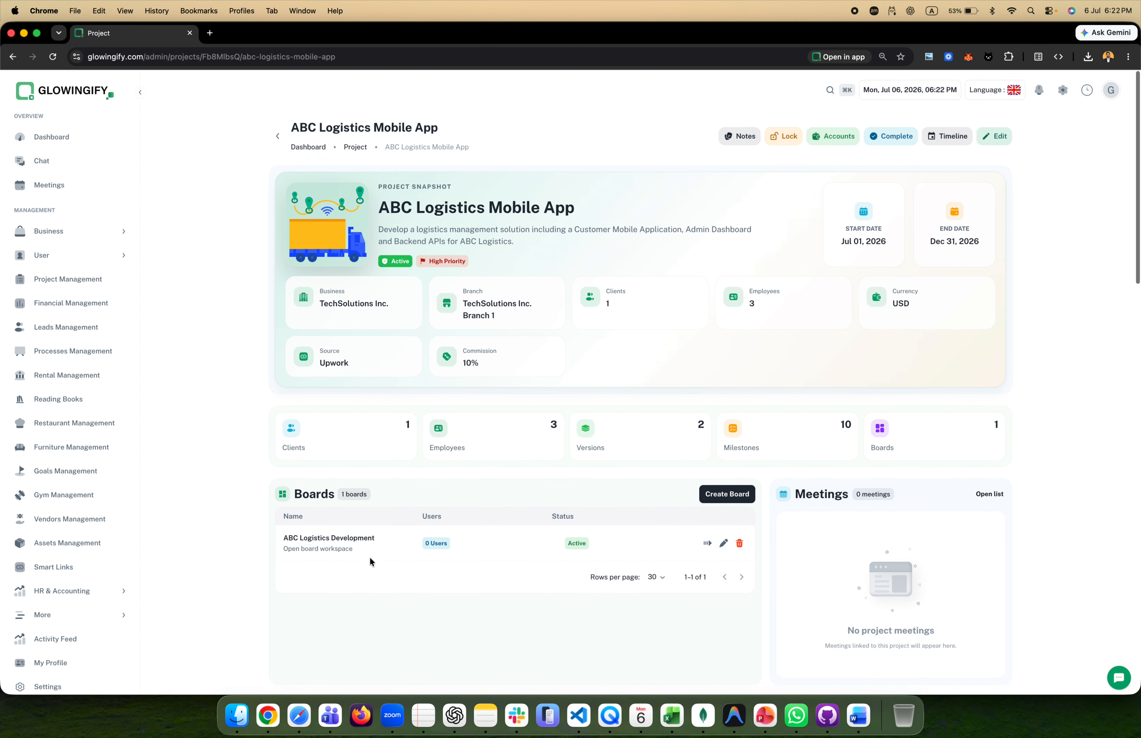
# Assign the project's client as a user of the ABC Logistics Development board and save the board.
pyautogui.scroll(-3, 369, 556)
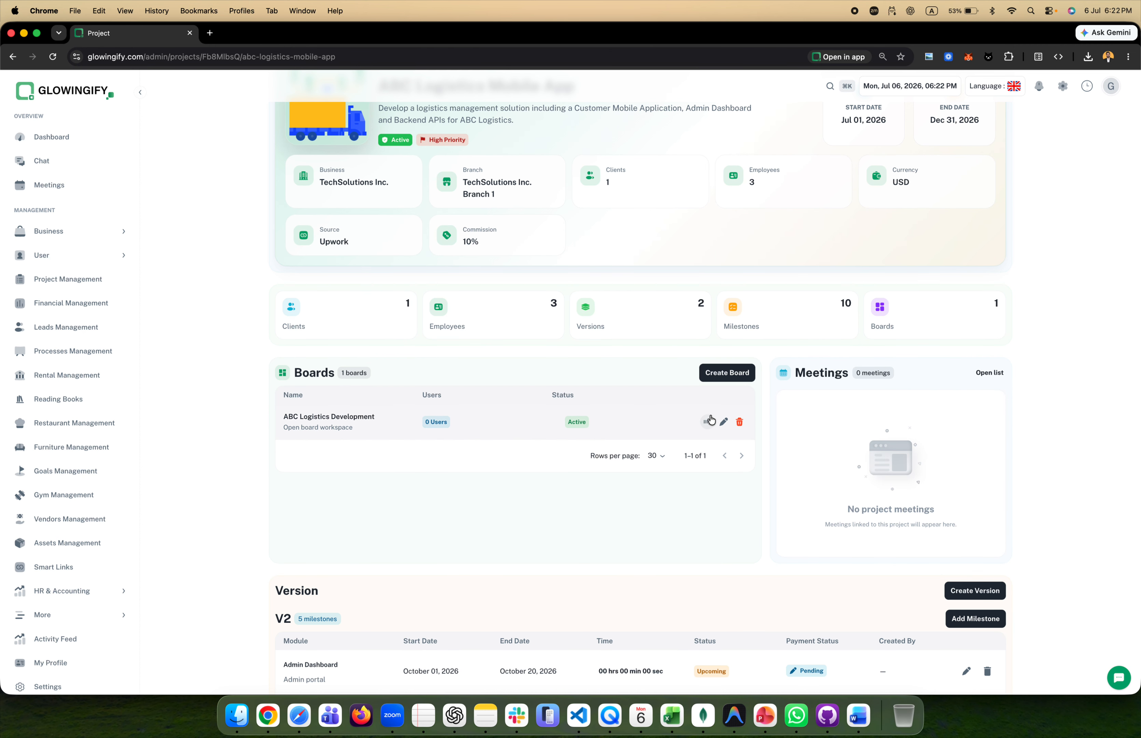
pyautogui.click(724, 422)
pyautogui.click(563, 419)
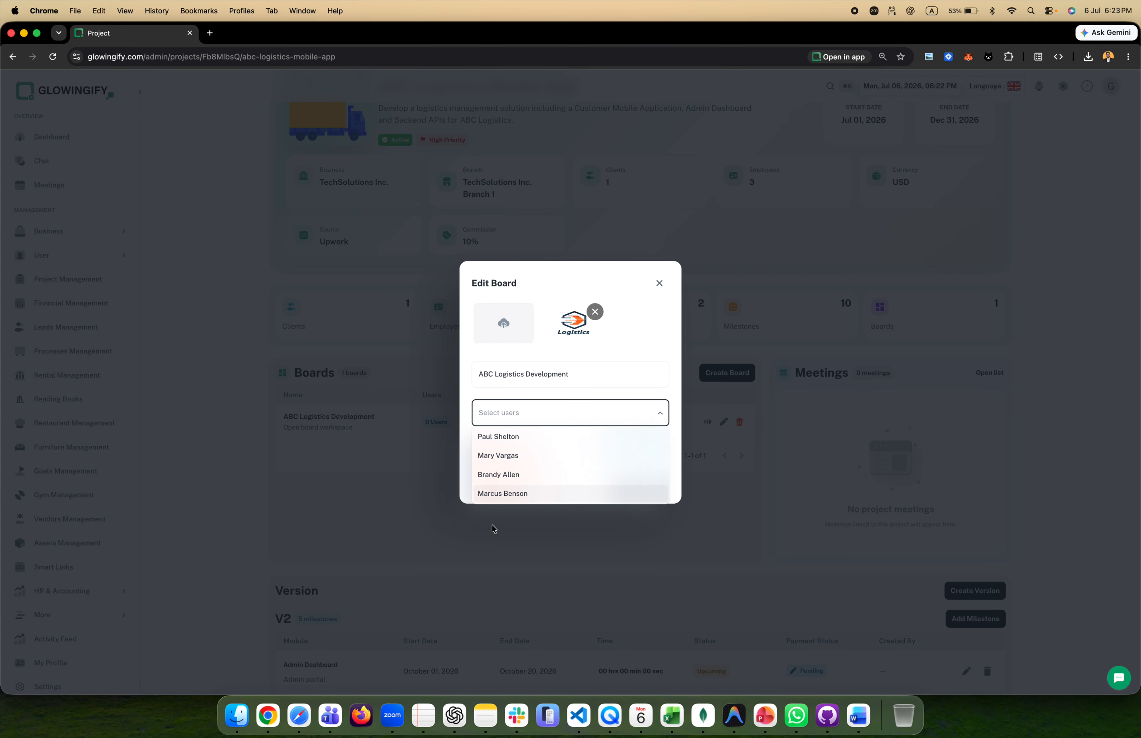
pyautogui.click(501, 497)
pyautogui.click(623, 490)
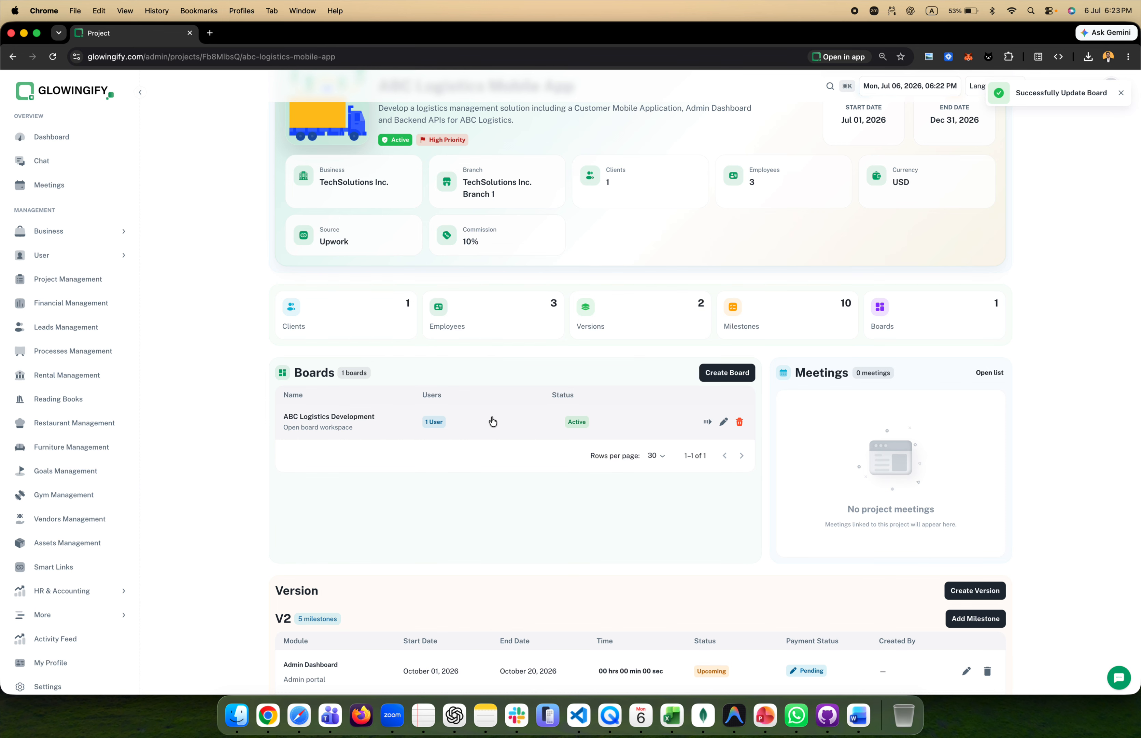
# Create a board named ABC Logistics Design with the Project Manager as its user.
pyautogui.click(727, 373)
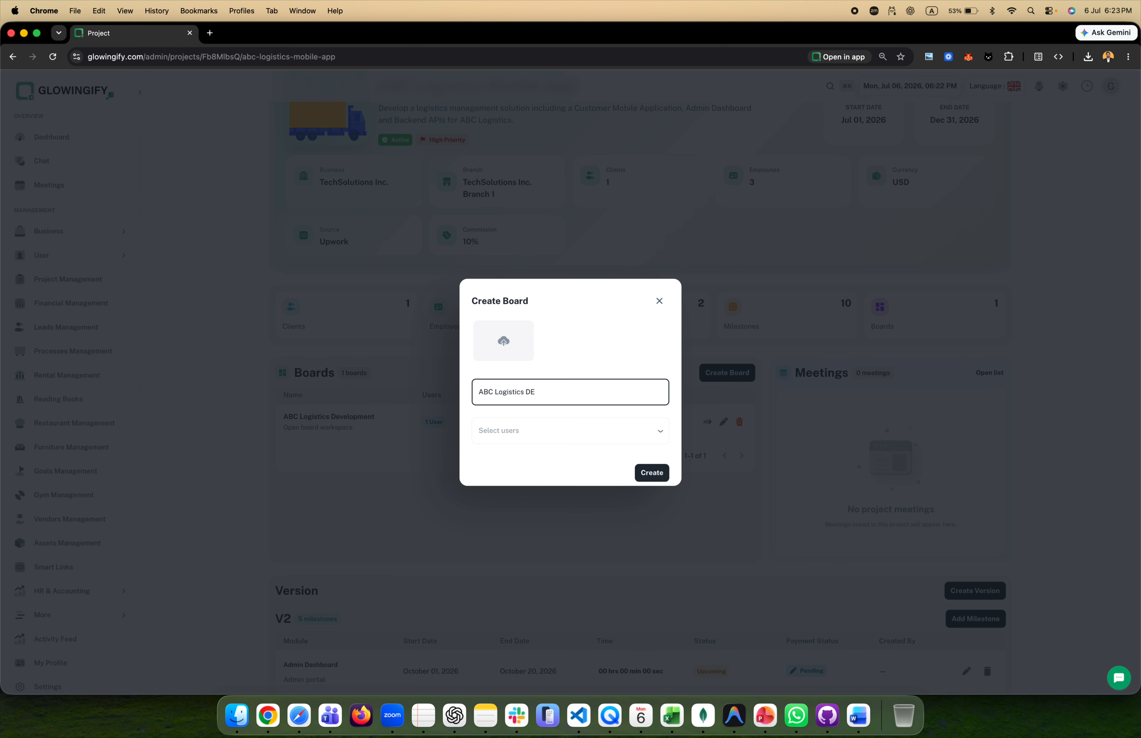
pyautogui.click(503, 437)
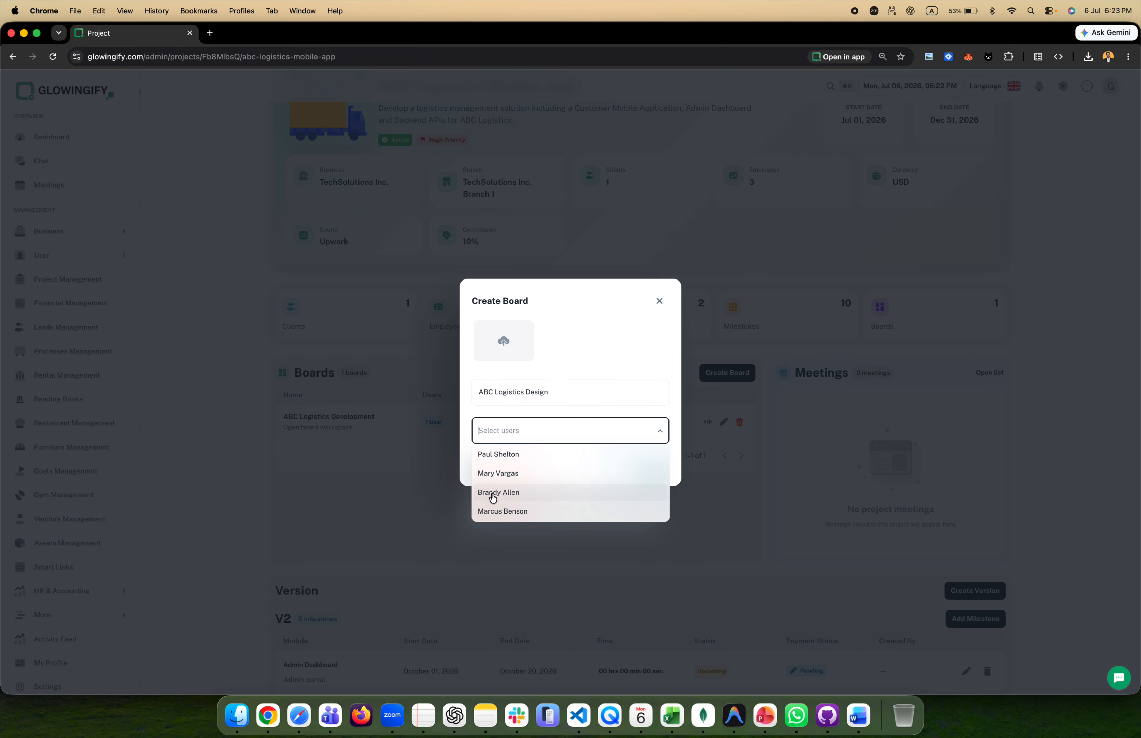
pyautogui.click(513, 457)
pyautogui.click(648, 473)
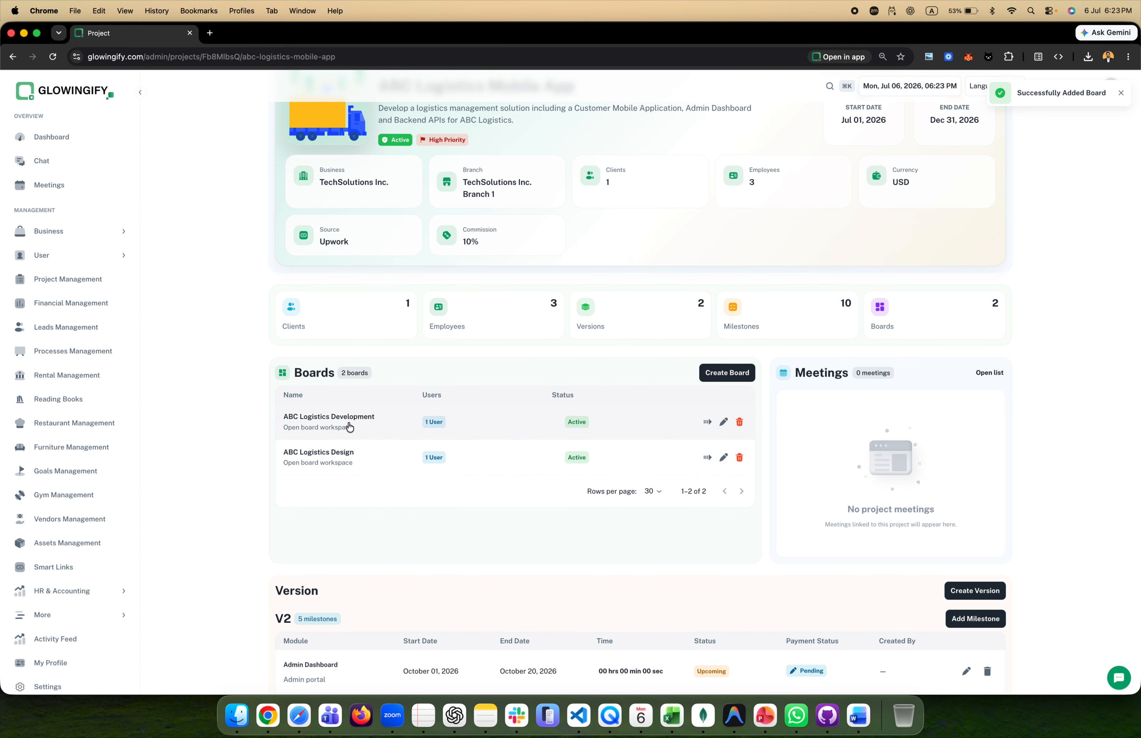
# Look over the project's boards, version milestones, documents and project access sections.
pyautogui.scroll(-6, 439, 503)
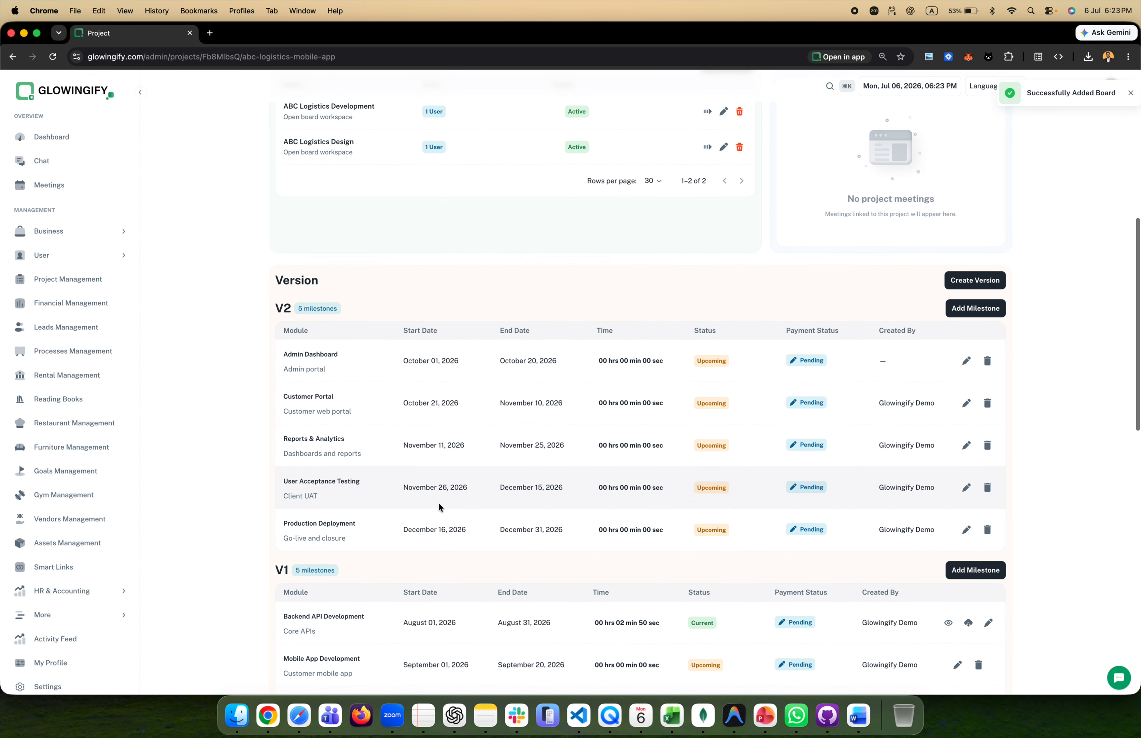
pyautogui.scroll(4, 439, 504)
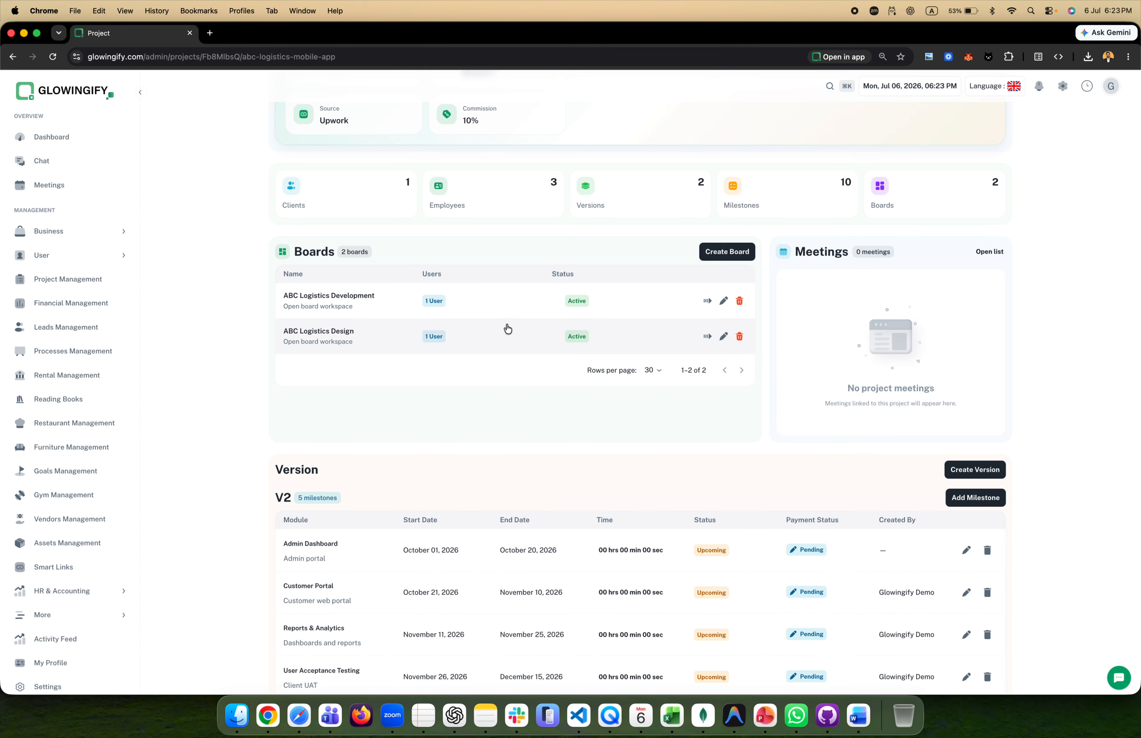
pyautogui.scroll(-15, 465, 493)
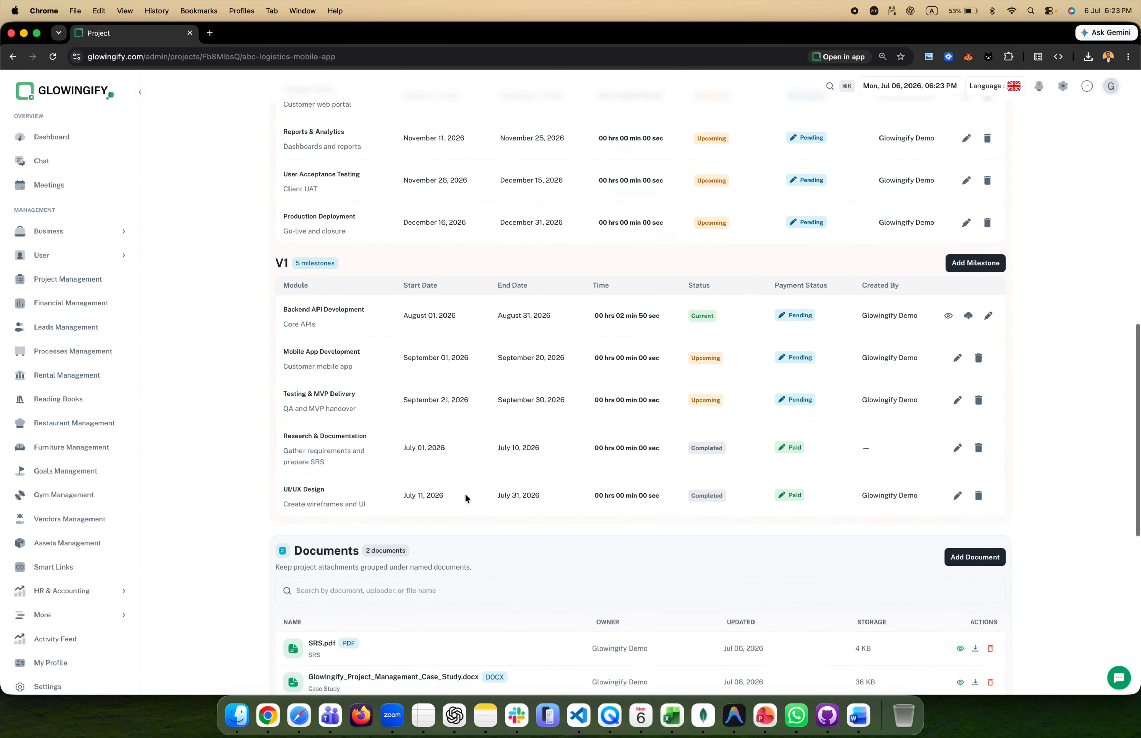
pyautogui.scroll(20, 467, 600)
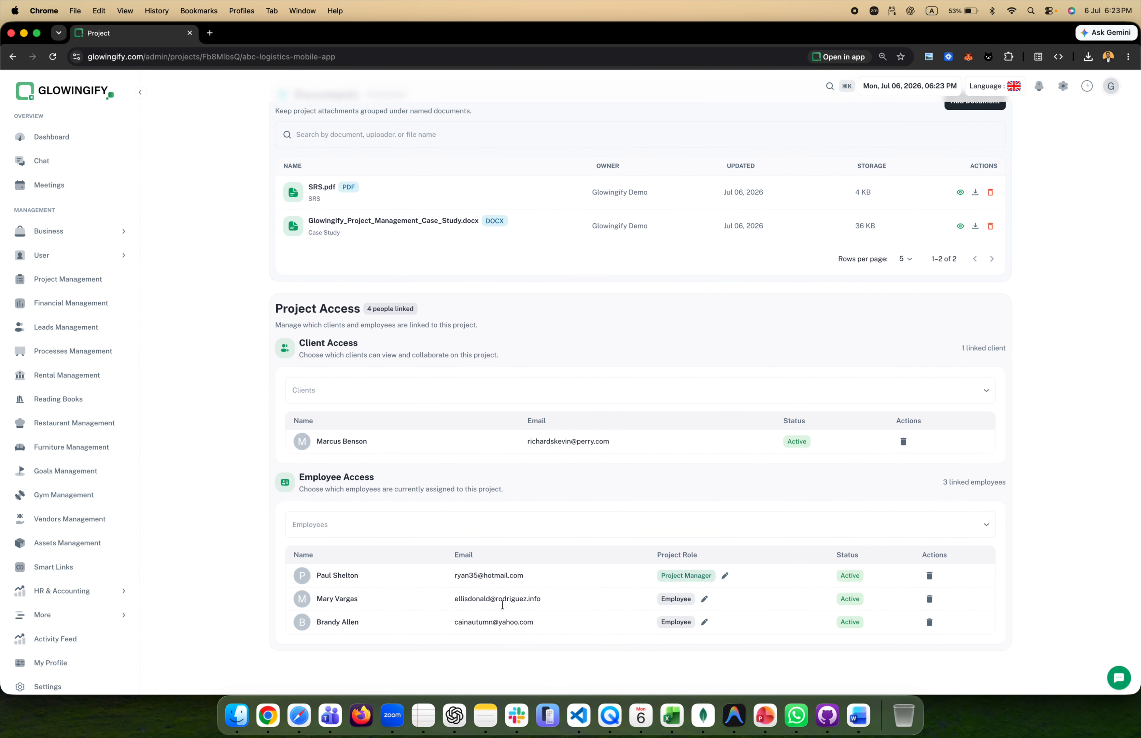
pyautogui.scroll(-3, 467, 600)
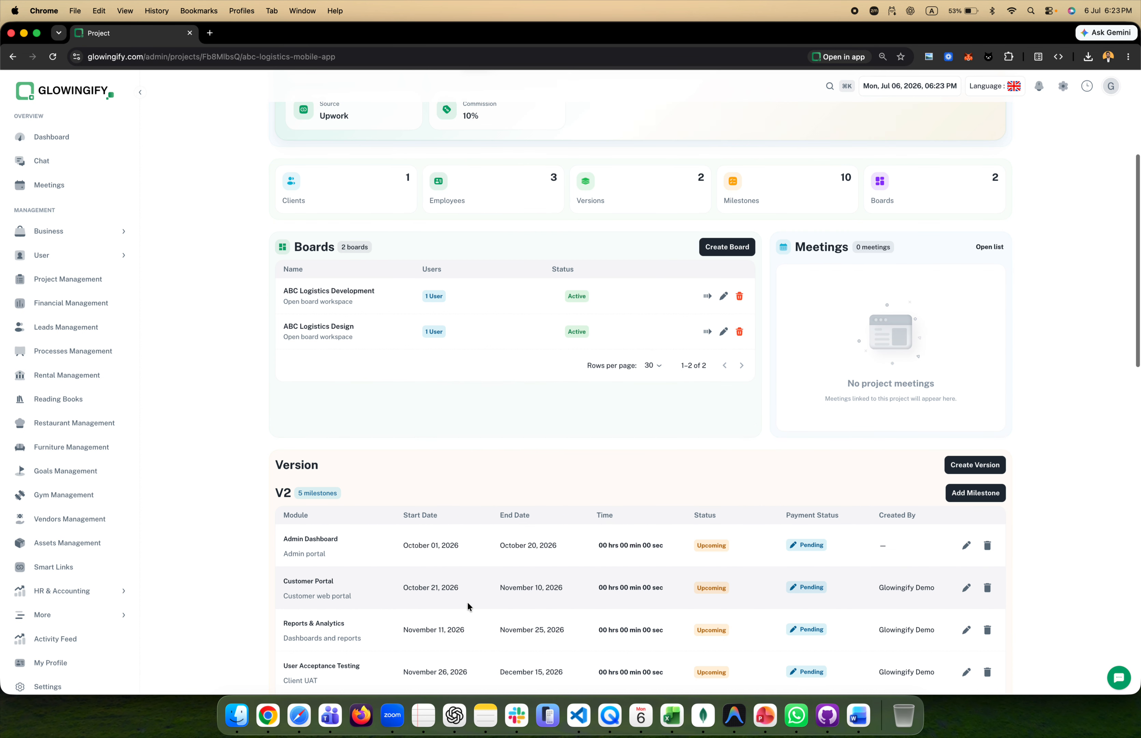
pyautogui.scroll(1, 602, 469)
# Switch to the case study in Word and examine its Documents and Meetings lists.
pyautogui.hotkey('ctrl', 'Right')
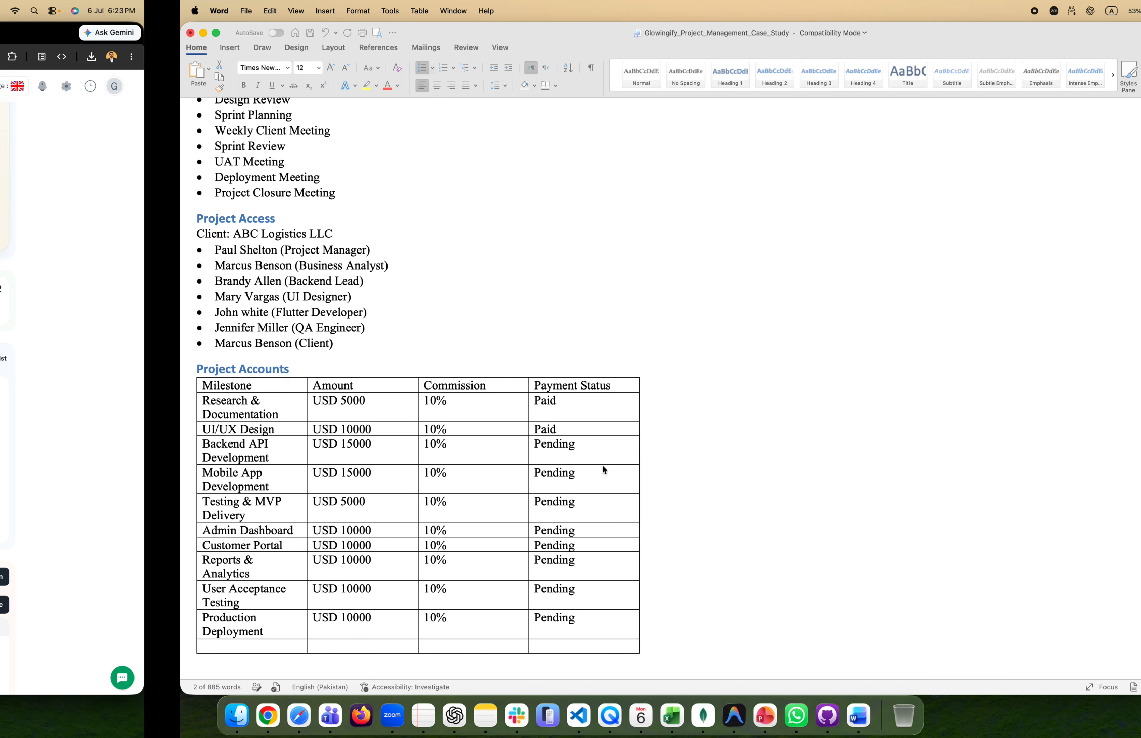
pyautogui.scroll(1, 215, 366)
pyautogui.scroll(4, 215, 366)
pyautogui.scroll(-3, 188, 336)
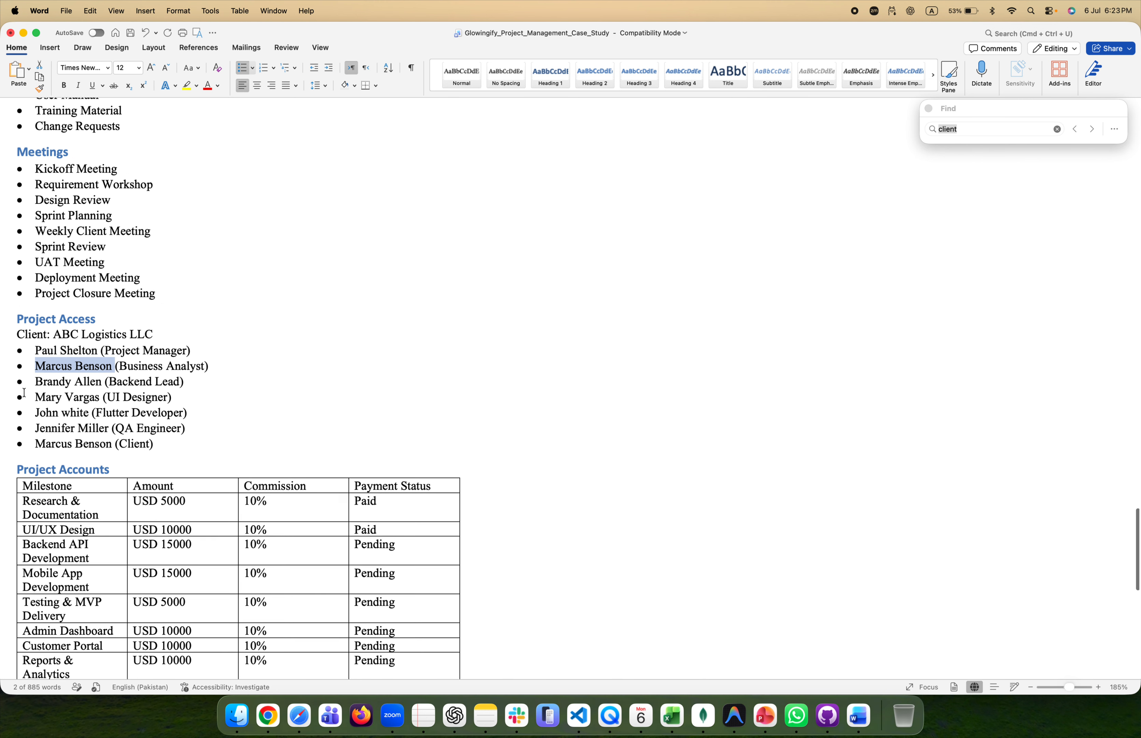
pyautogui.scroll(2, 153, 372)
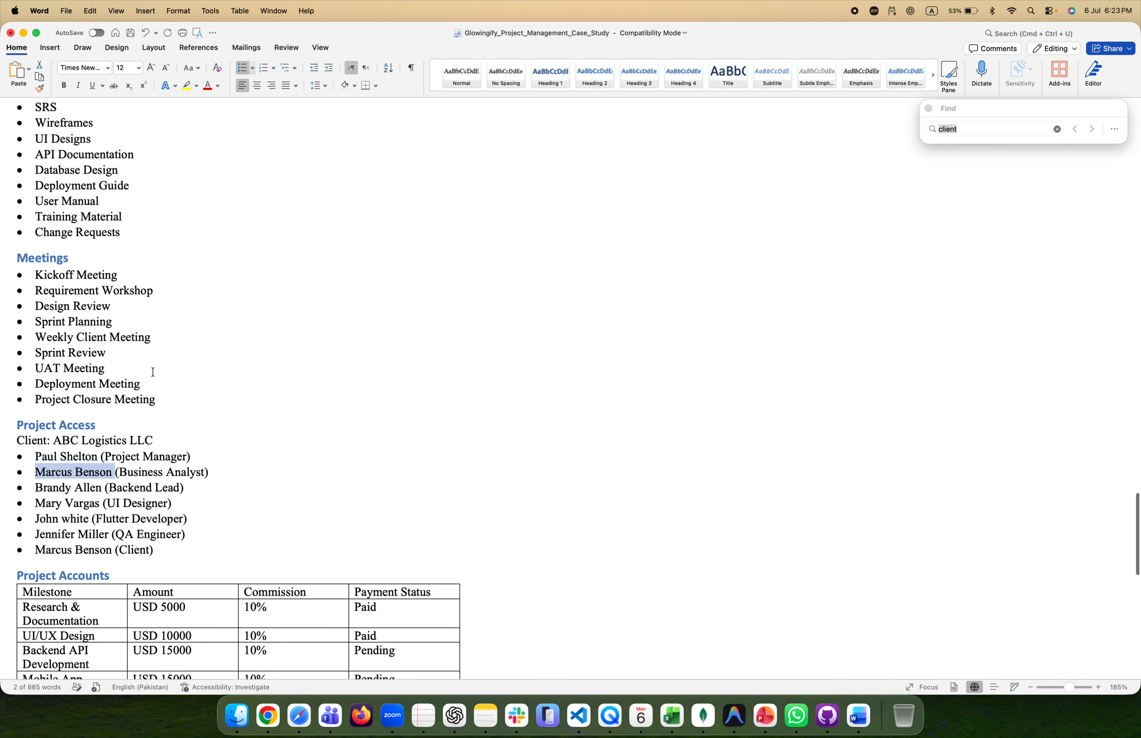
pyautogui.scroll(3, 153, 371)
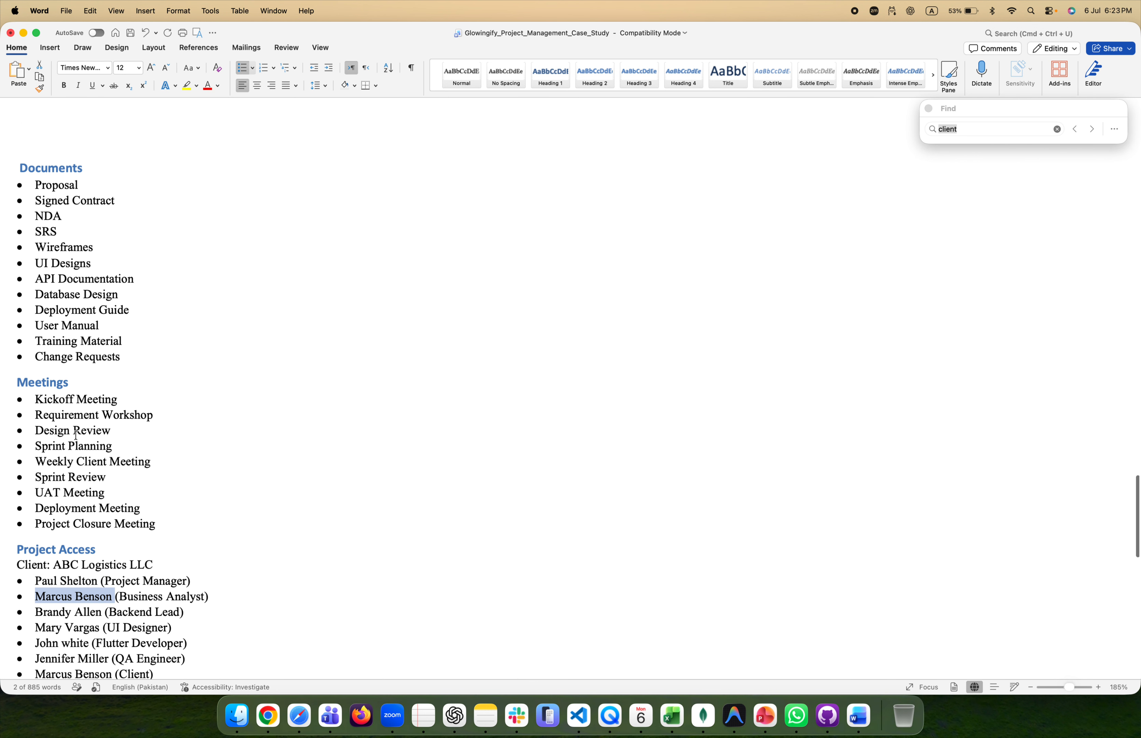
pyautogui.click(68, 168)
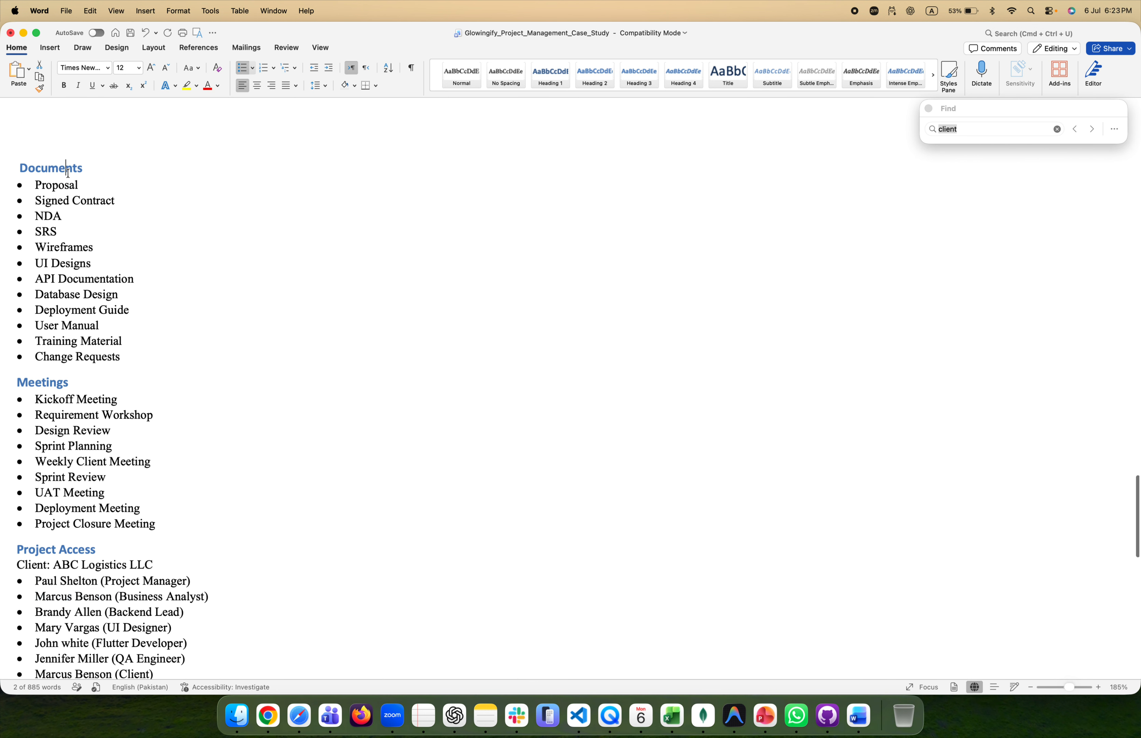
pyautogui.tripleClick(54, 379)
pyautogui.scroll(-1, 94, 431)
pyautogui.moveTo(163, 473); pyautogui.dragTo(23, 328)
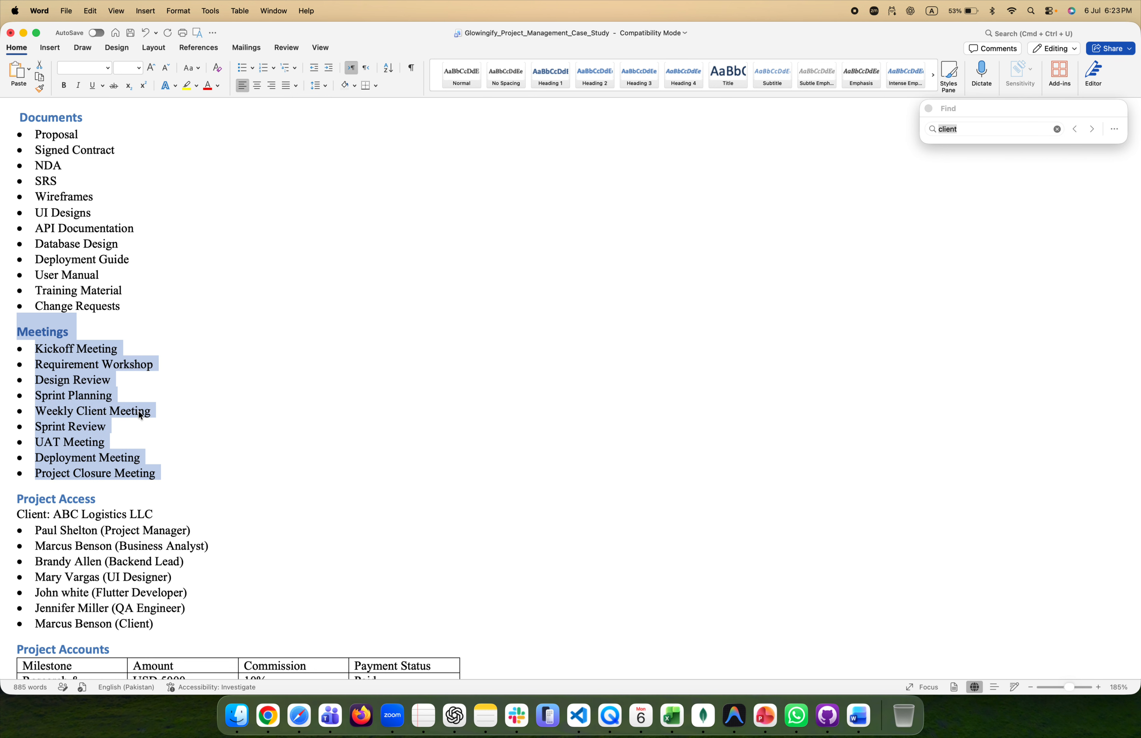
# Copy the Kickoff Meeting entry from the case study's Meetings list.
pyautogui.click(118, 348)
pyautogui.moveTo(115, 347); pyautogui.dragTo(26, 344)
pyautogui.press('super+c')
# Switch back to Glowingify, start a new meeting and link it to the ABC Logistics Mobile App project.
pyautogui.press('super+Tab')
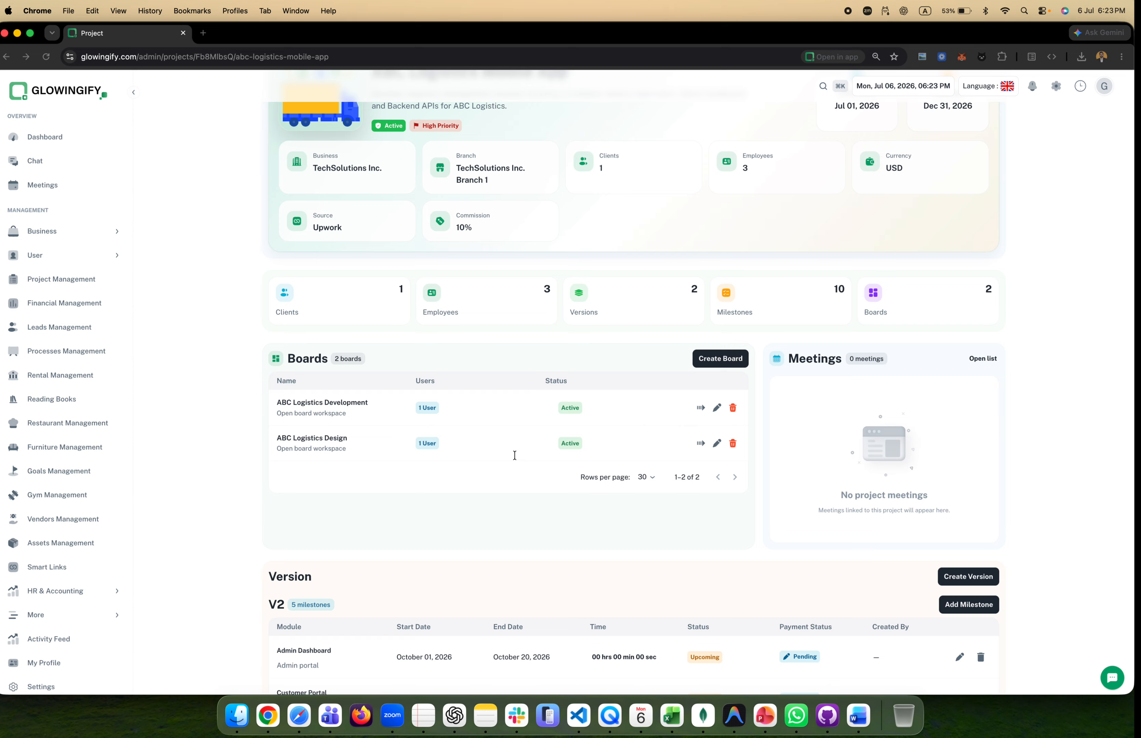
pyautogui.scroll(1, 394, 456)
pyautogui.scroll(-1, 393, 456)
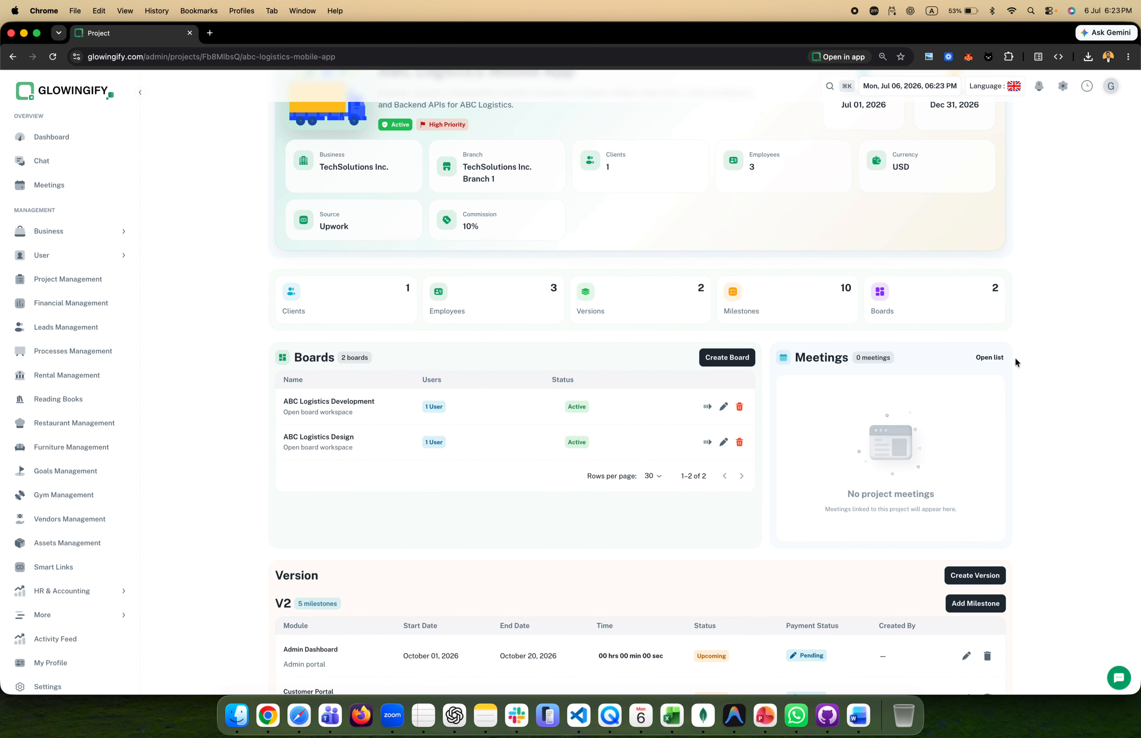
pyautogui.click(990, 357)
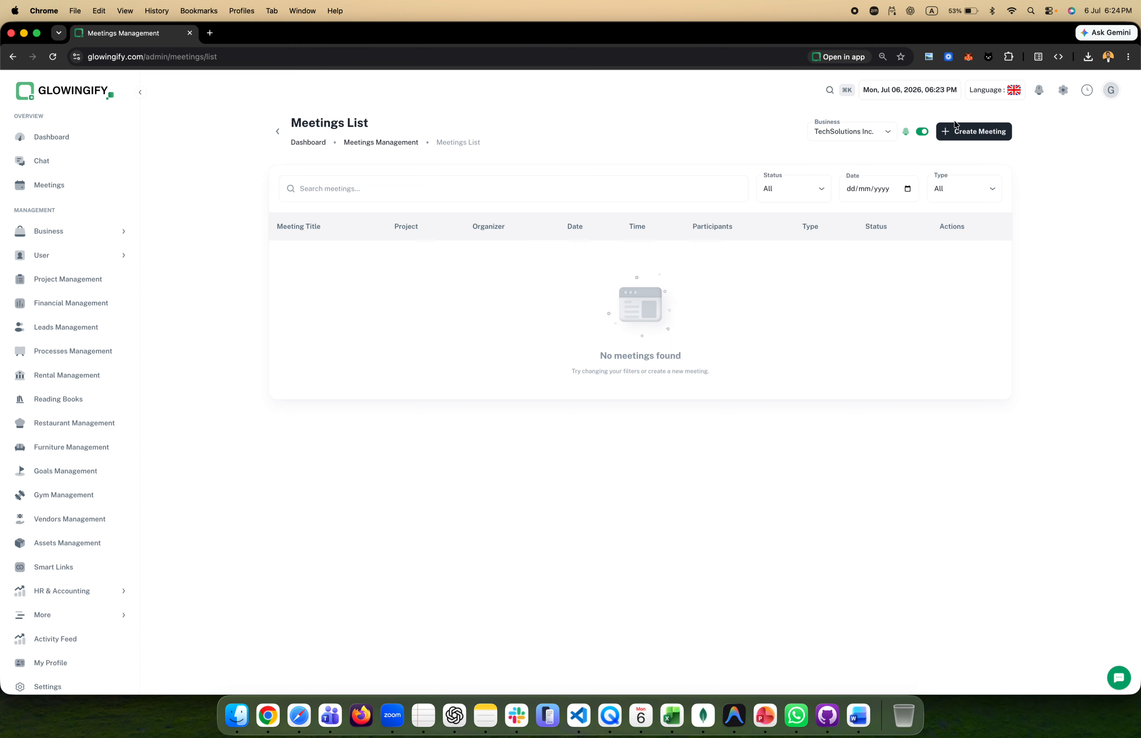
pyautogui.click(47, 185)
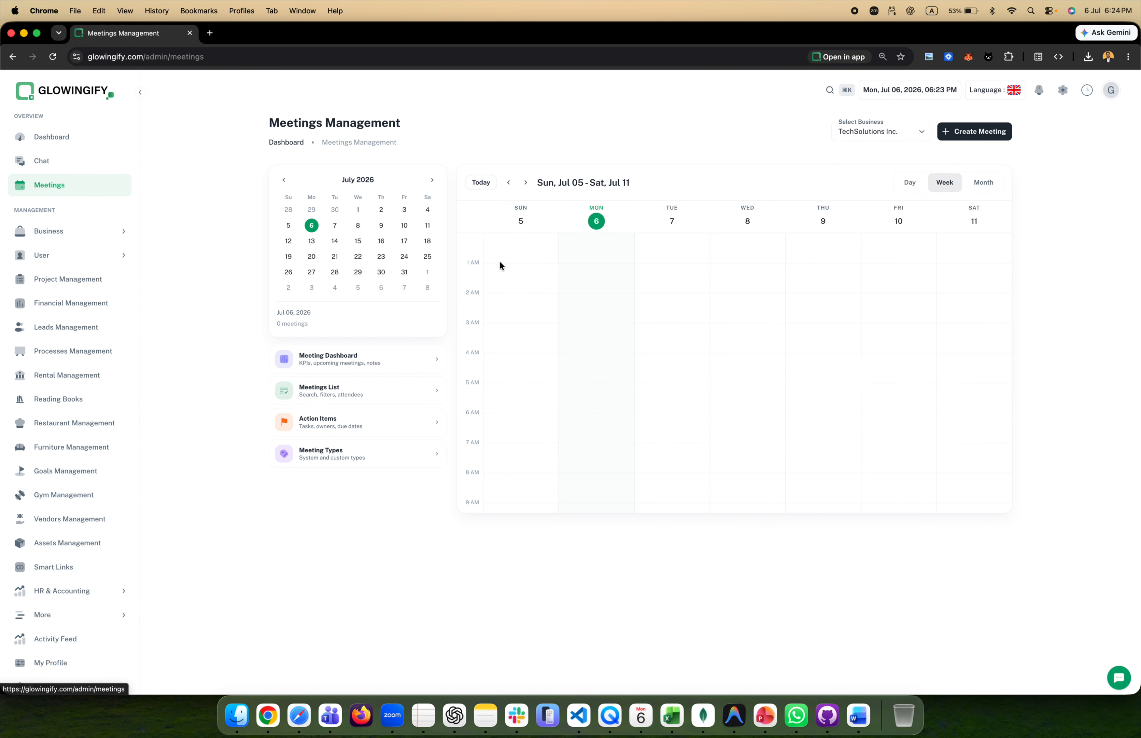
pyautogui.click(971, 133)
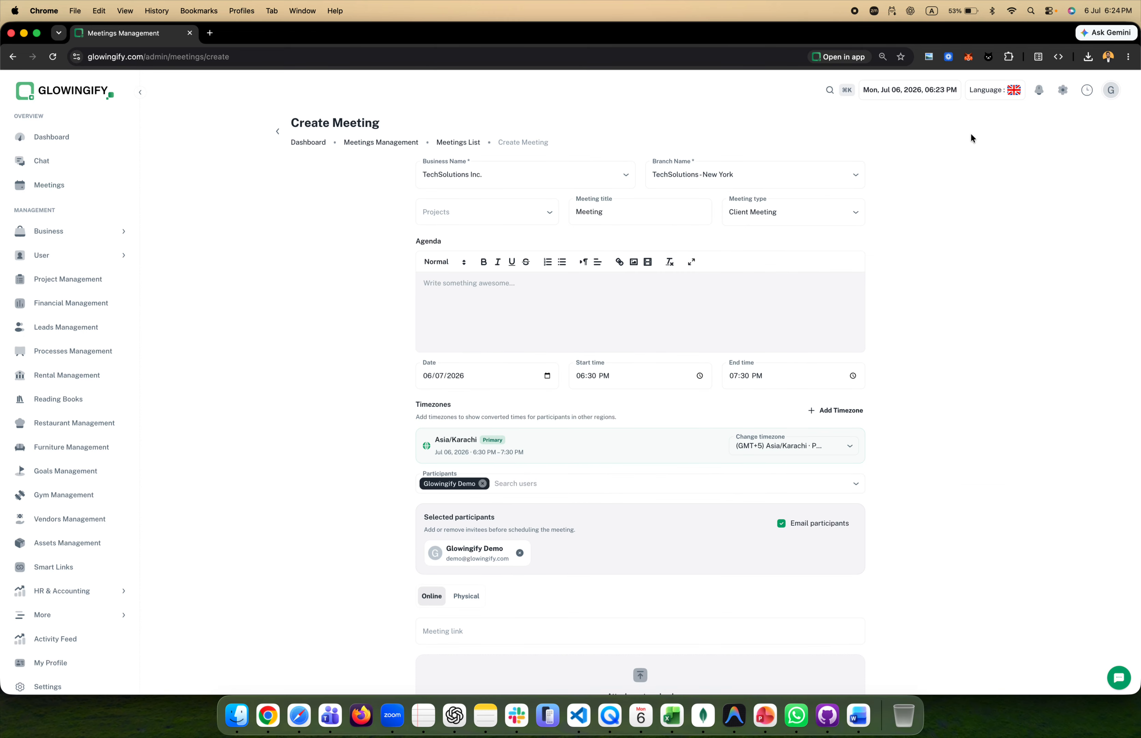
pyautogui.click(476, 198)
pyautogui.click(467, 242)
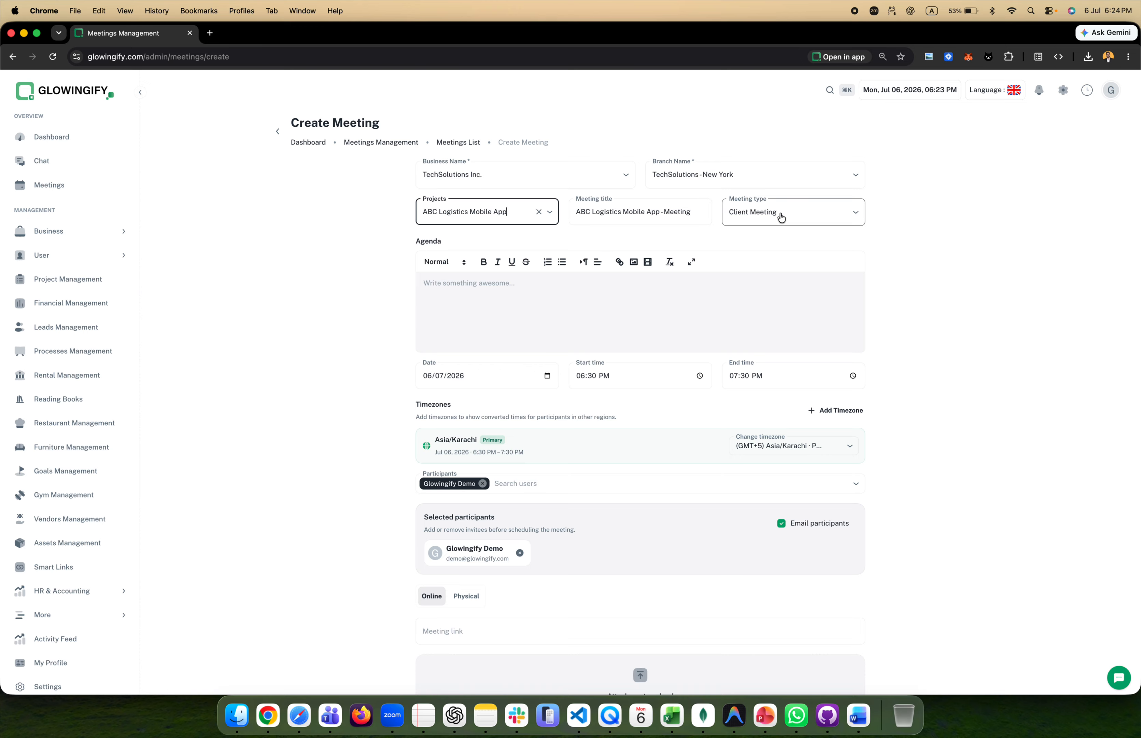
# Paste Kickoff Meeting as the meeting's agenda and remove the bullet and spacing in front of it.
pyautogui.click(467, 294)
pyautogui.press('super+v')
pyautogui.click(435, 283)
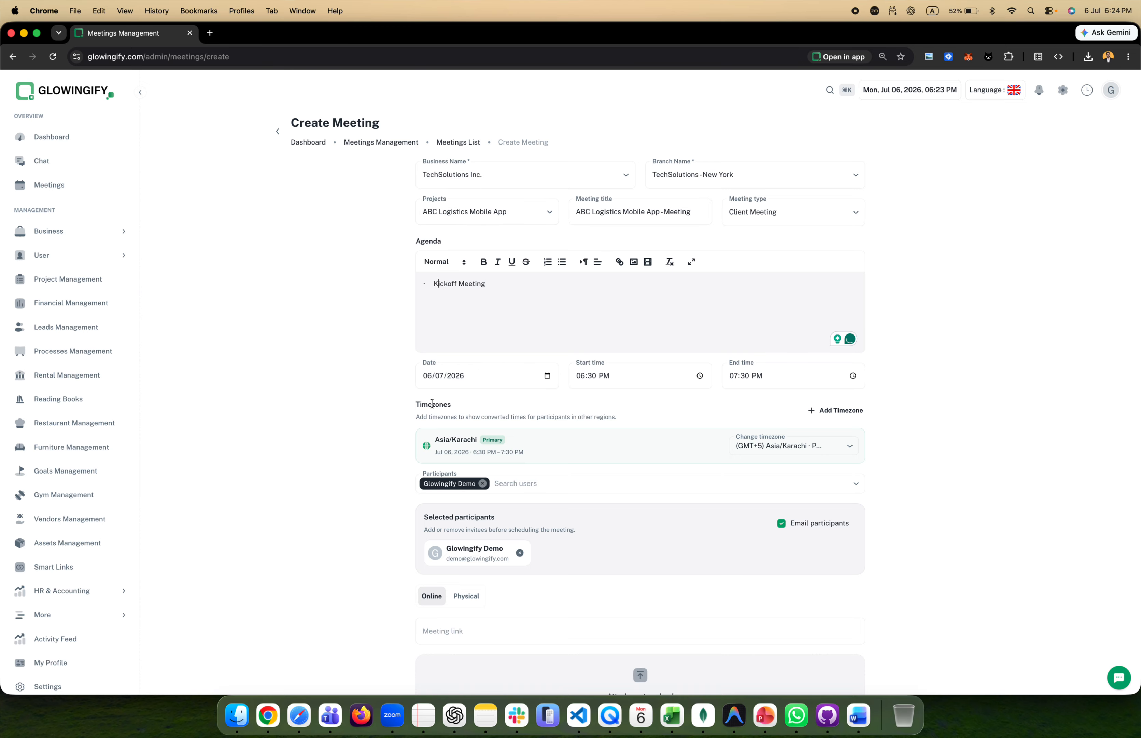
pyautogui.press('BackSpace')
pyautogui.press('BackSpace')
pyautogui.press('BackSpace')
pyautogui.press('BackSpace')
pyautogui.press('BackSpace')
# Set the meeting date to 07/07/2026.
pyautogui.scroll(-2, 333, 435)
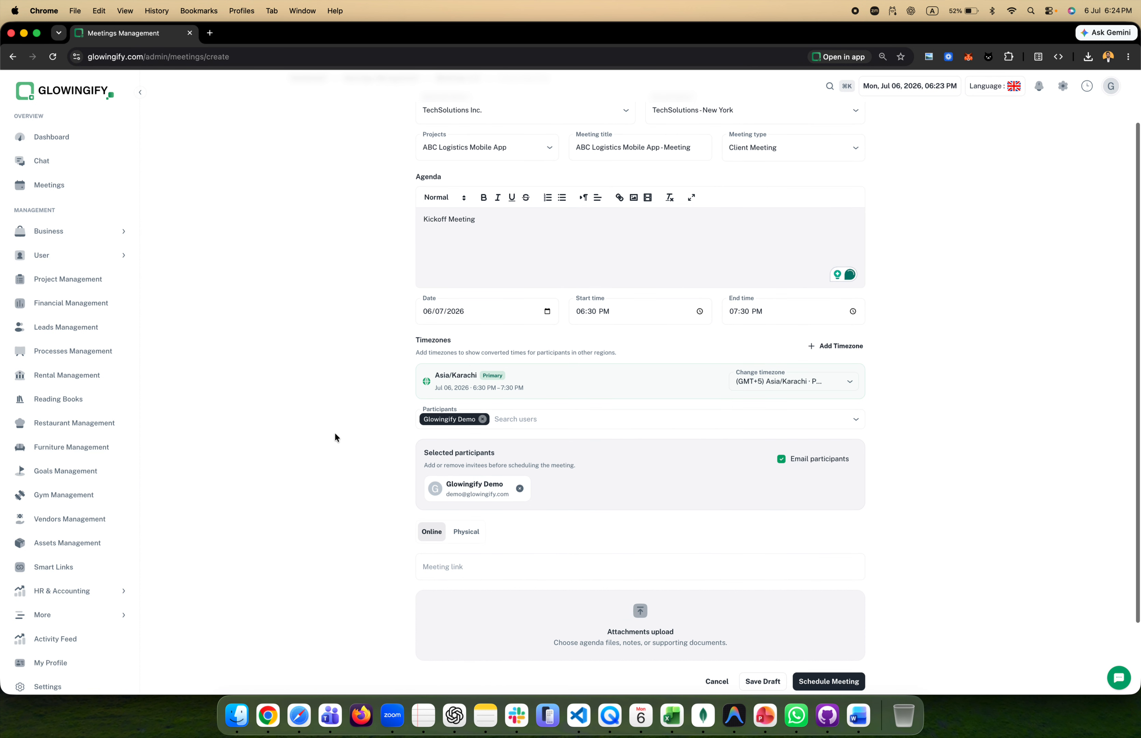
pyautogui.click(548, 312)
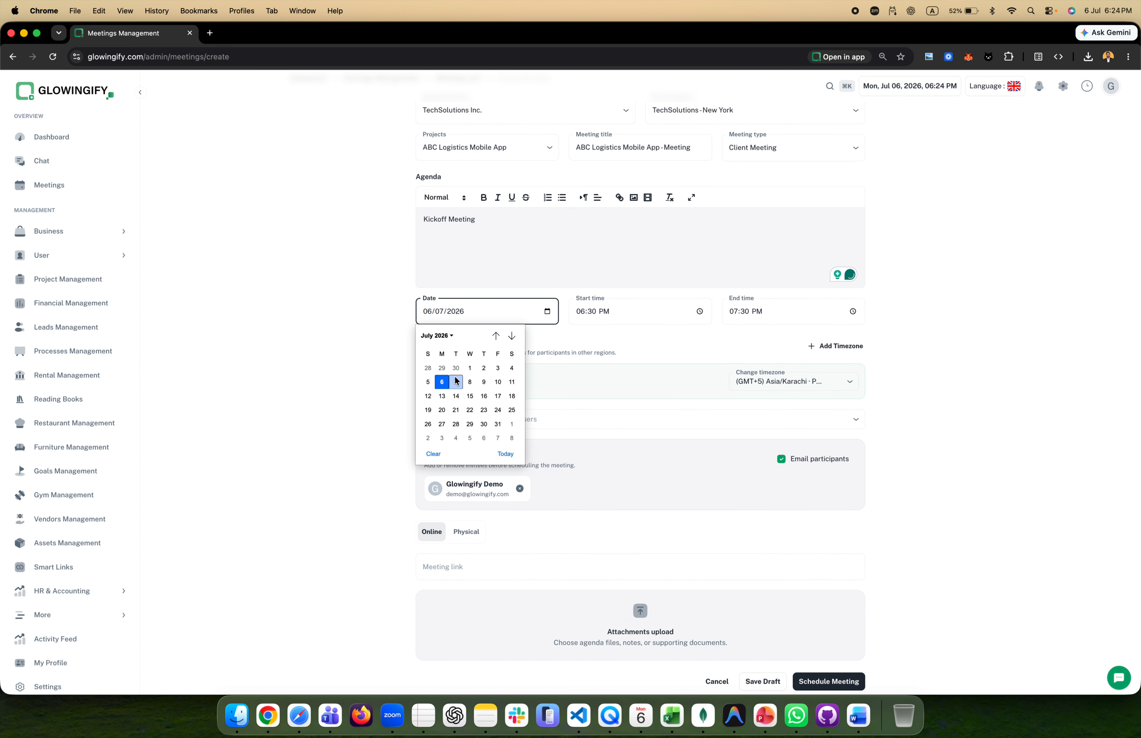
pyautogui.click(456, 381)
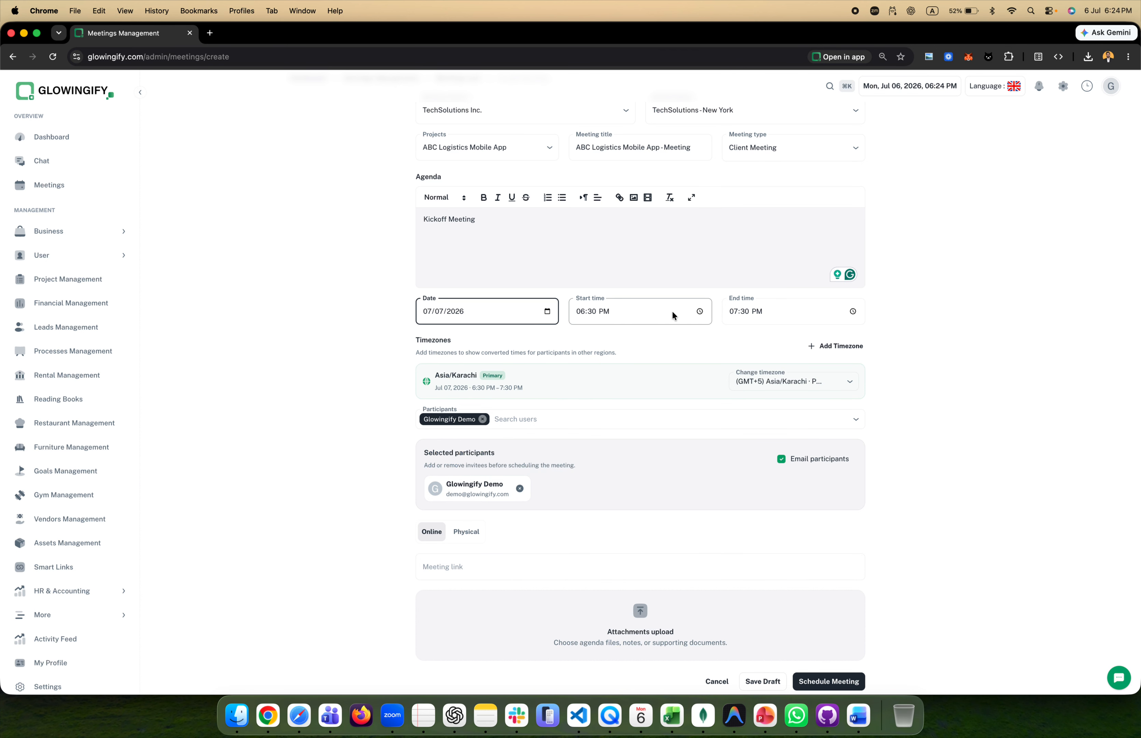
# Add the Europe/Amsterdam and Australia/Brisbane timezones to the meeting.
pyautogui.scroll(-1, 652, 382)
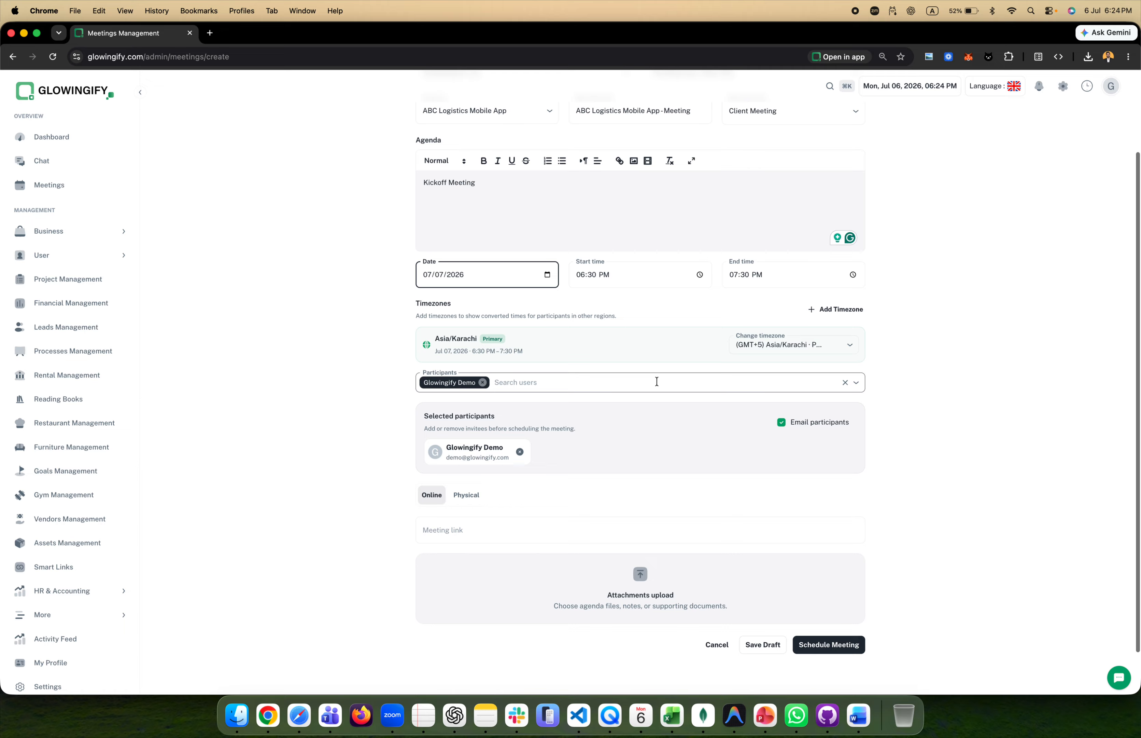
pyautogui.click(856, 310)
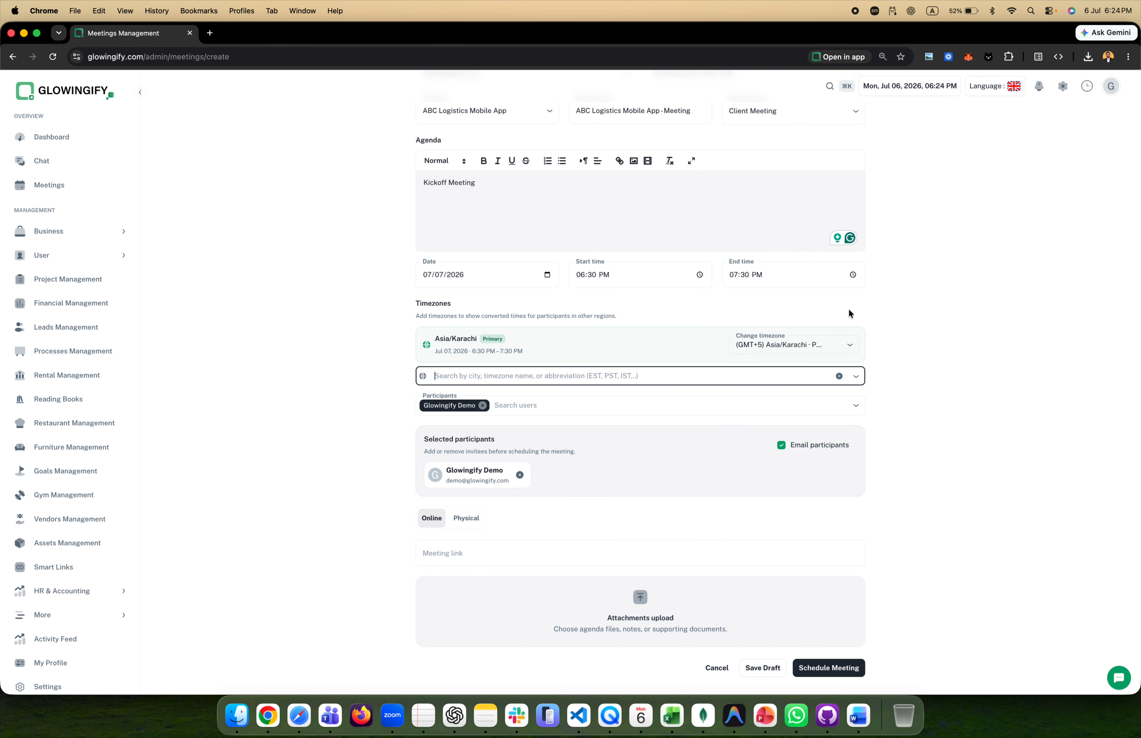
pyautogui.write('cet')
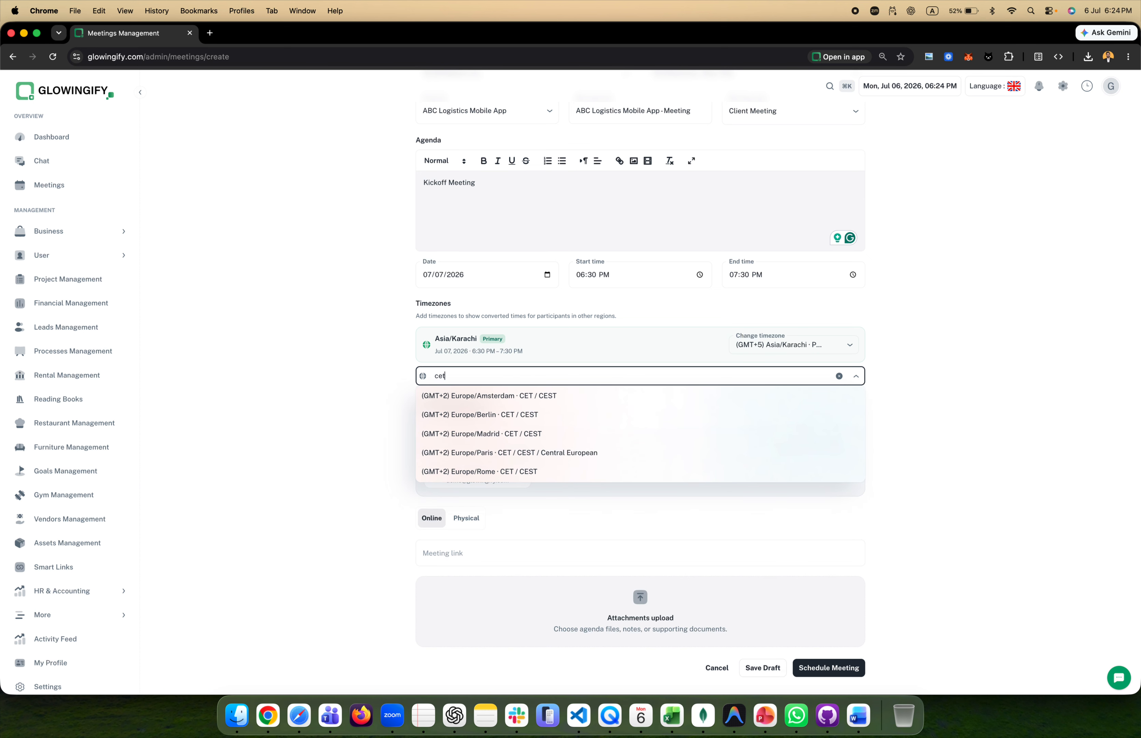
pyautogui.click(482, 396)
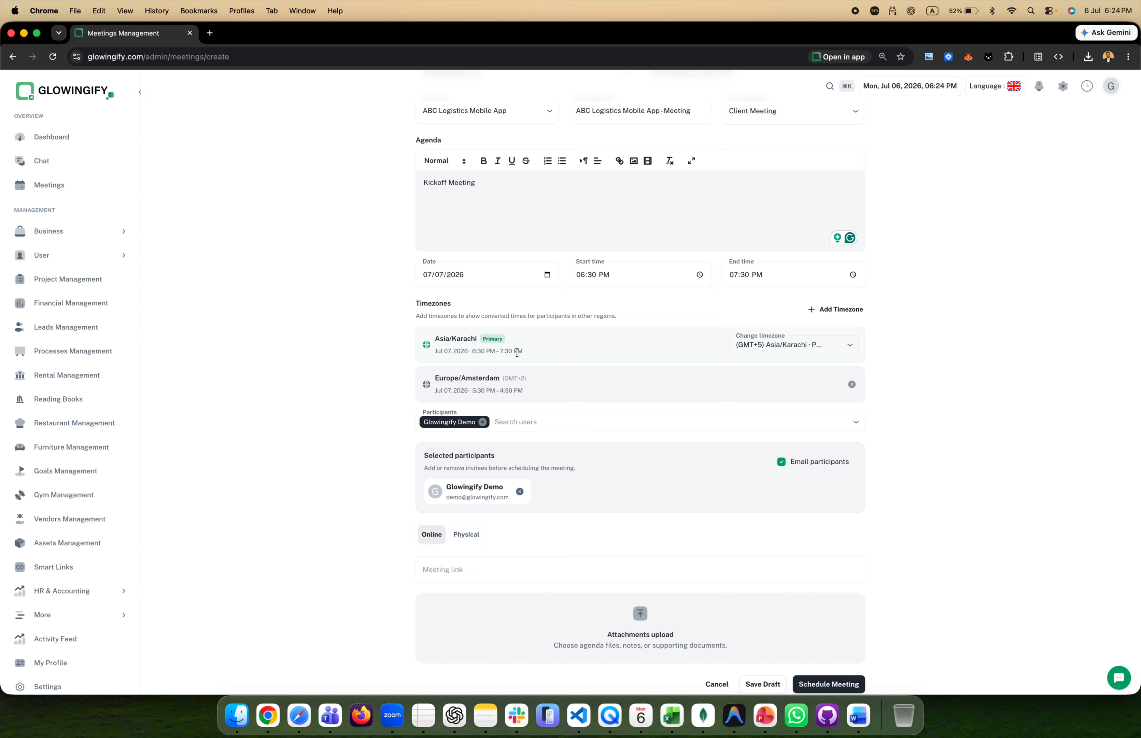
pyautogui.click(839, 308)
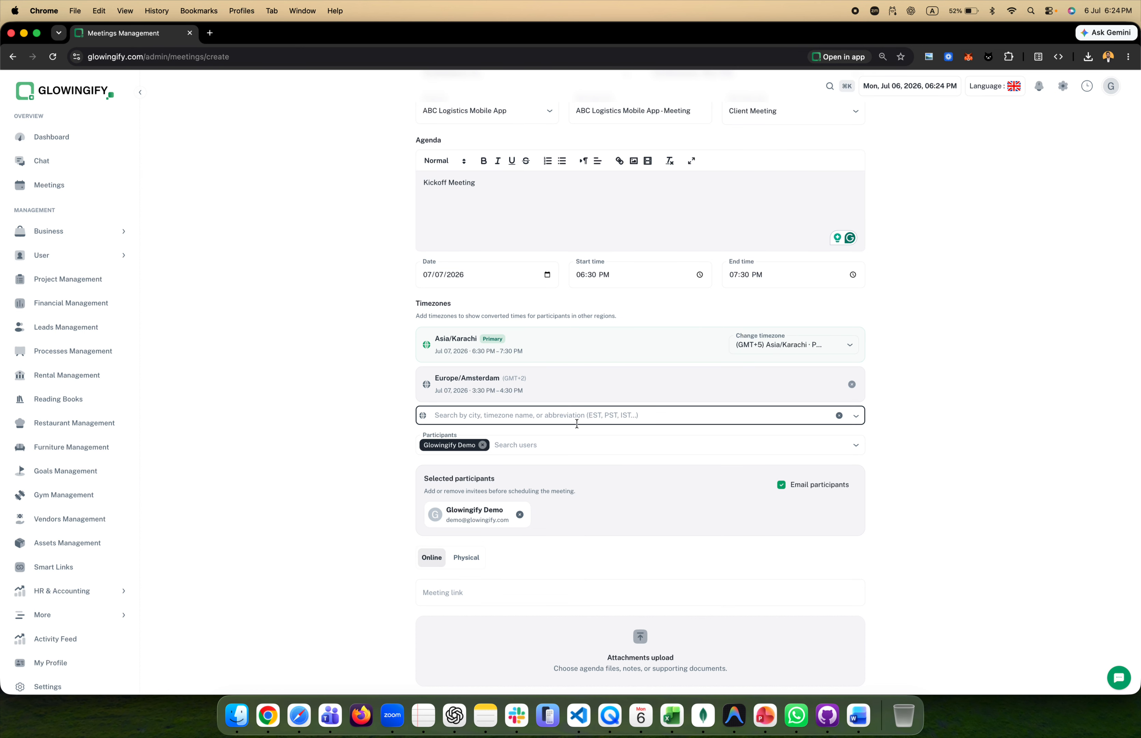
pyautogui.write('aust')
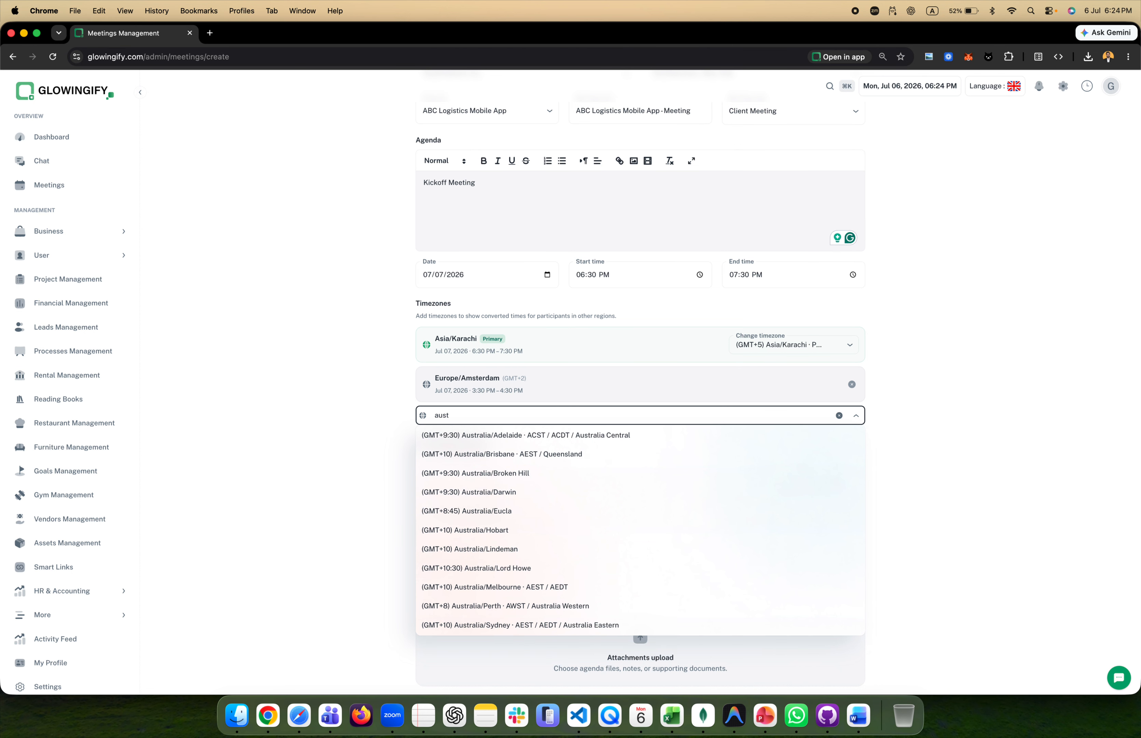
pyautogui.click(583, 456)
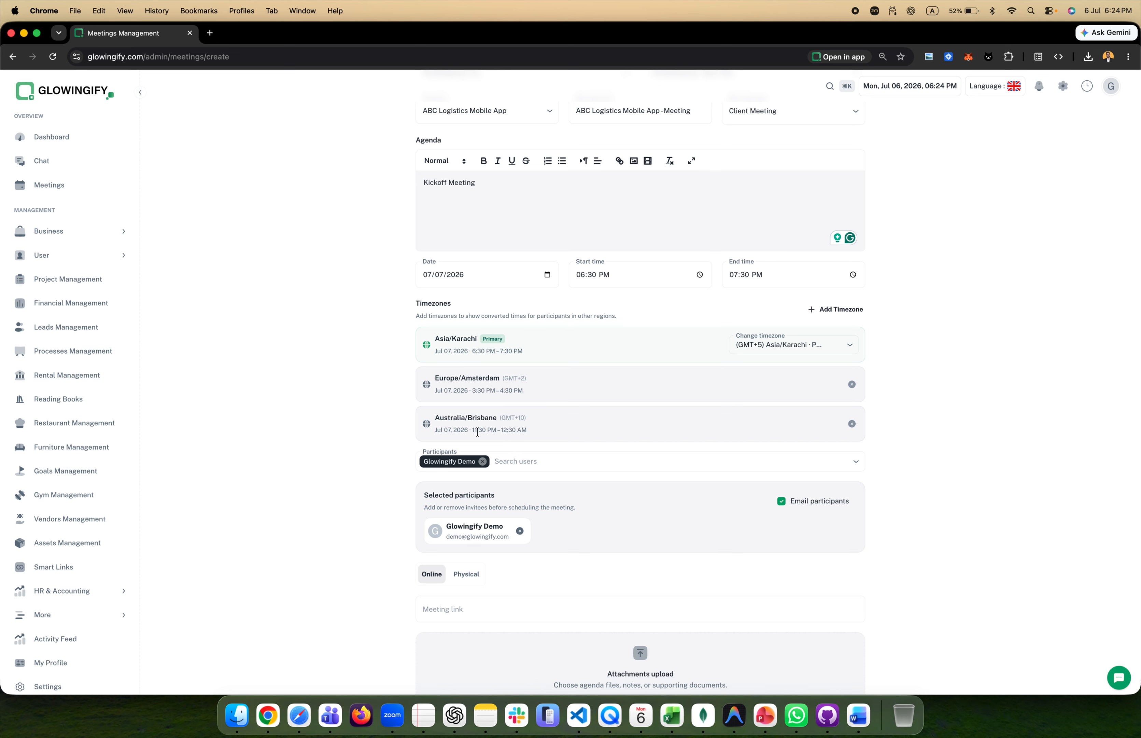
pyautogui.click(818, 345)
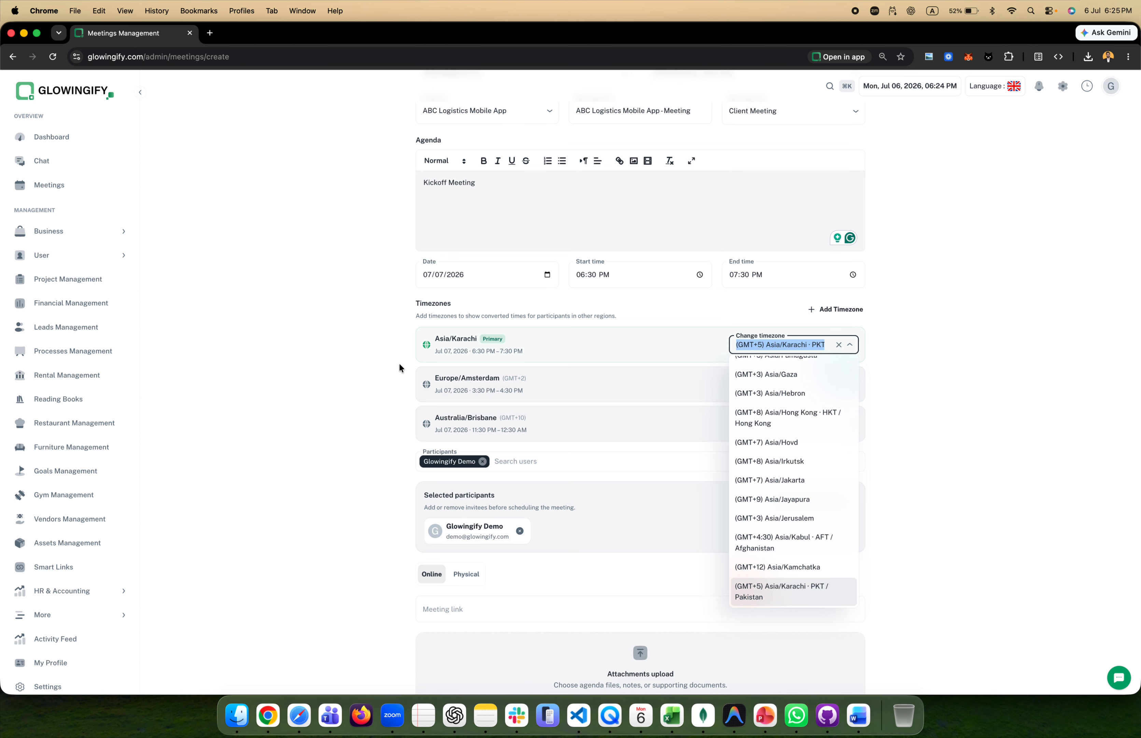
pyautogui.scroll(5, 747, 431)
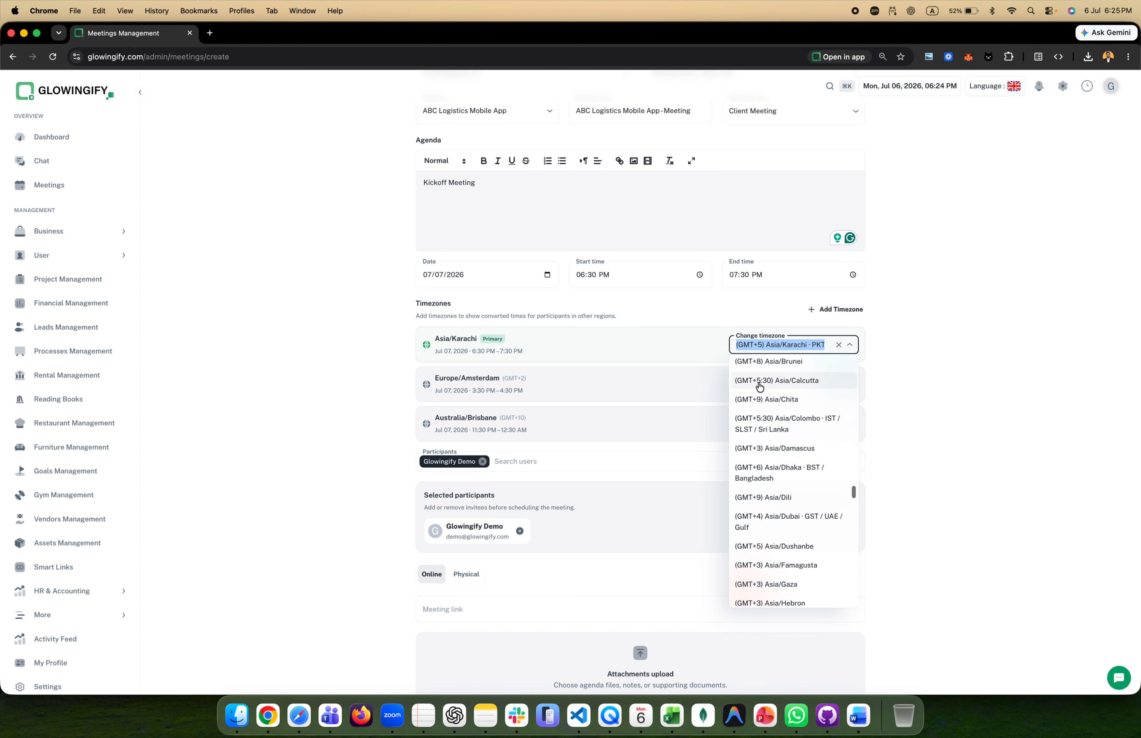
pyautogui.click(291, 330)
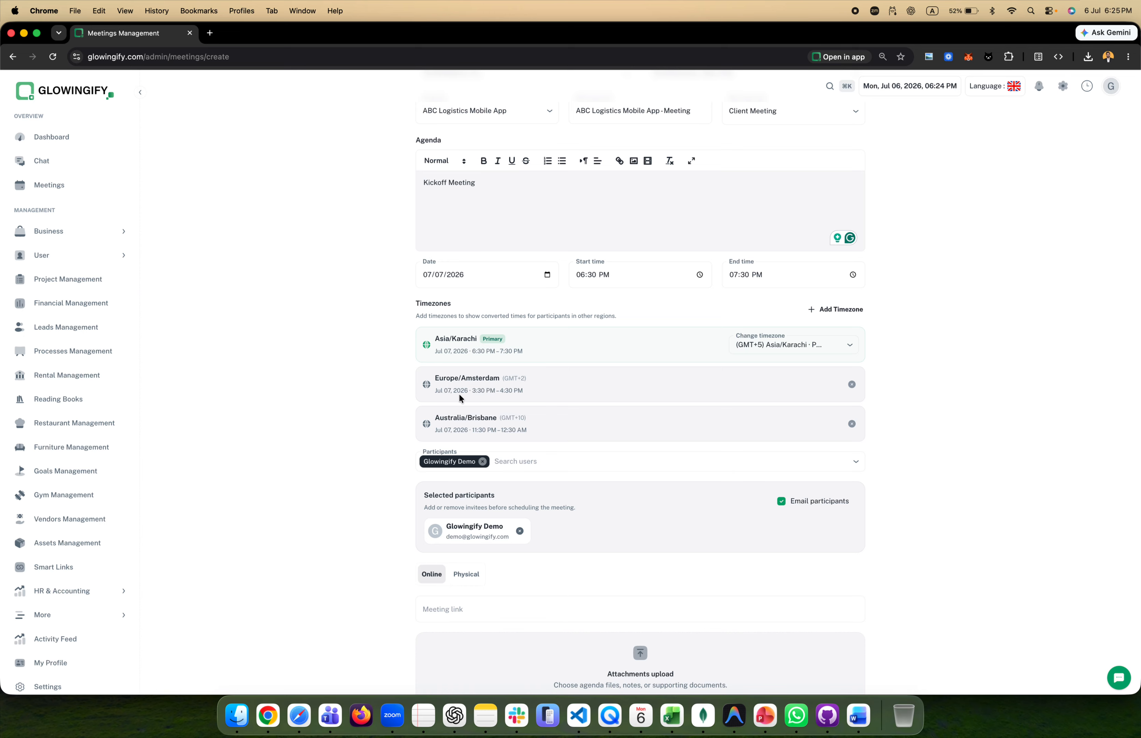
# Search the participants for "pa" and add the matching user to the meeting.
pyautogui.scroll(-2, 360, 444)
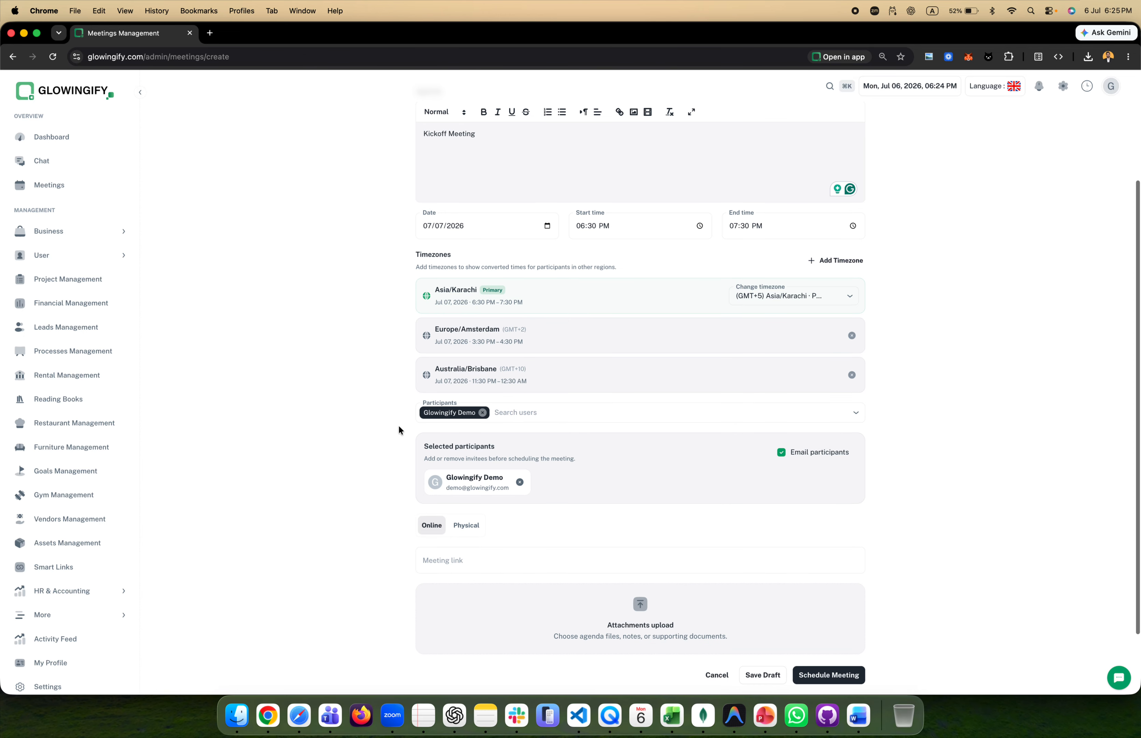
pyautogui.click(527, 417)
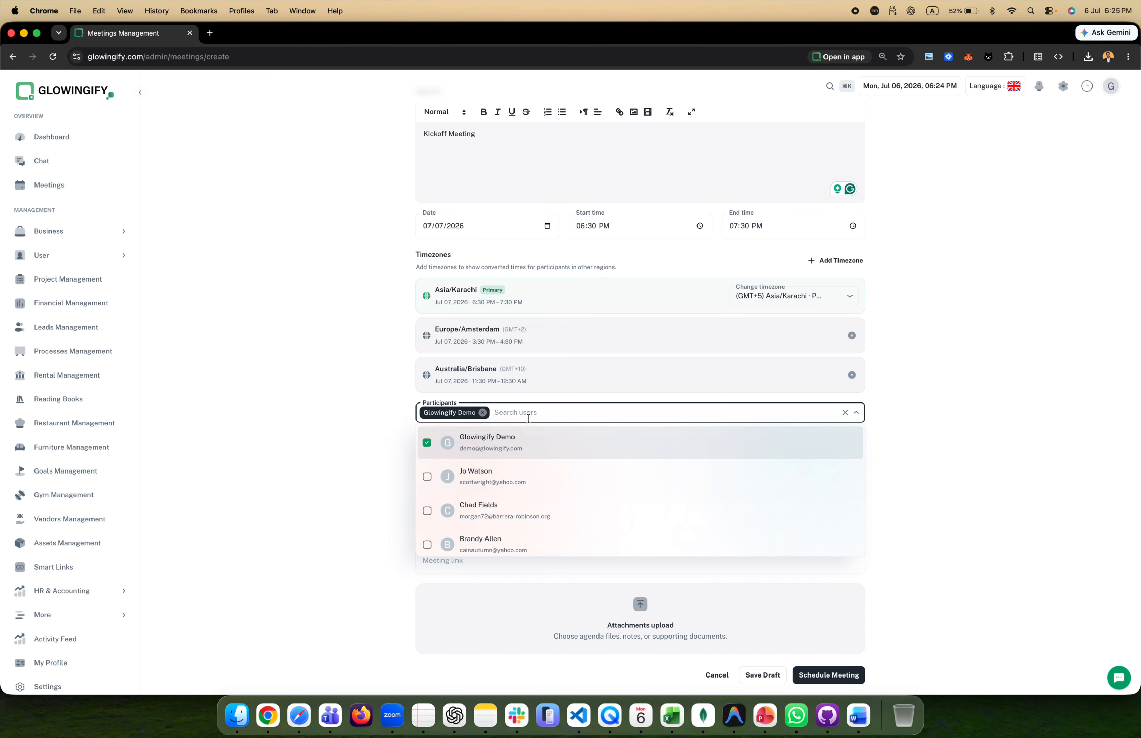
pyautogui.write('pa')
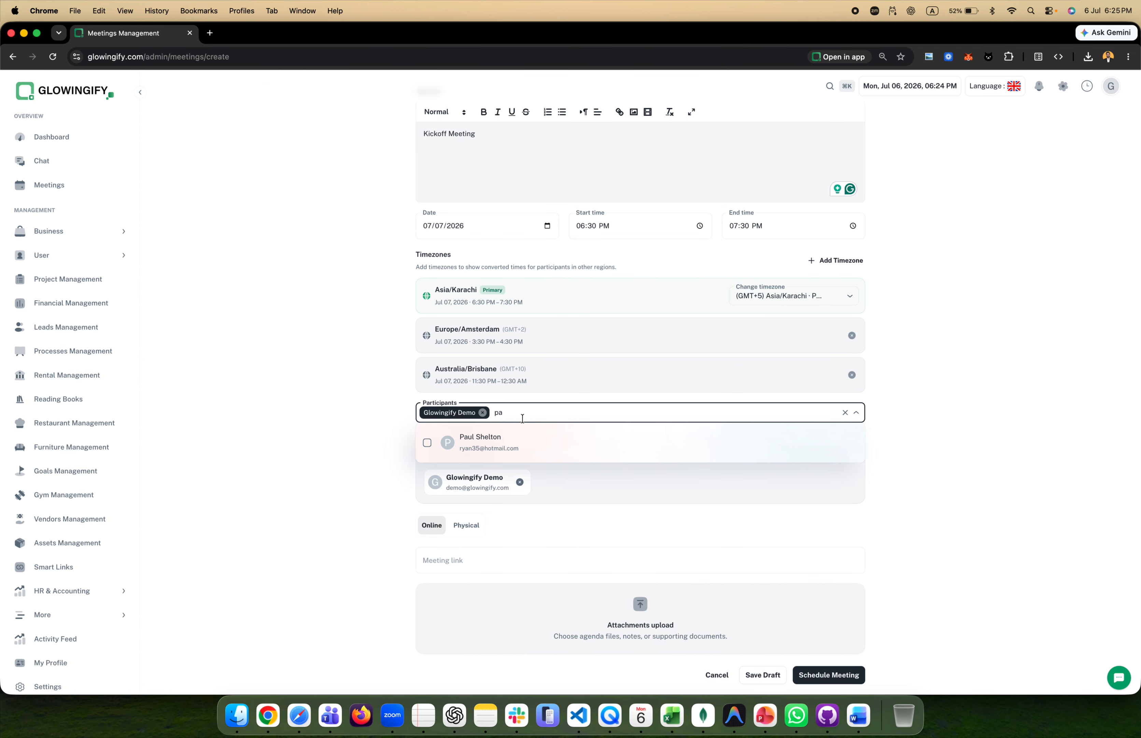
pyautogui.click(427, 442)
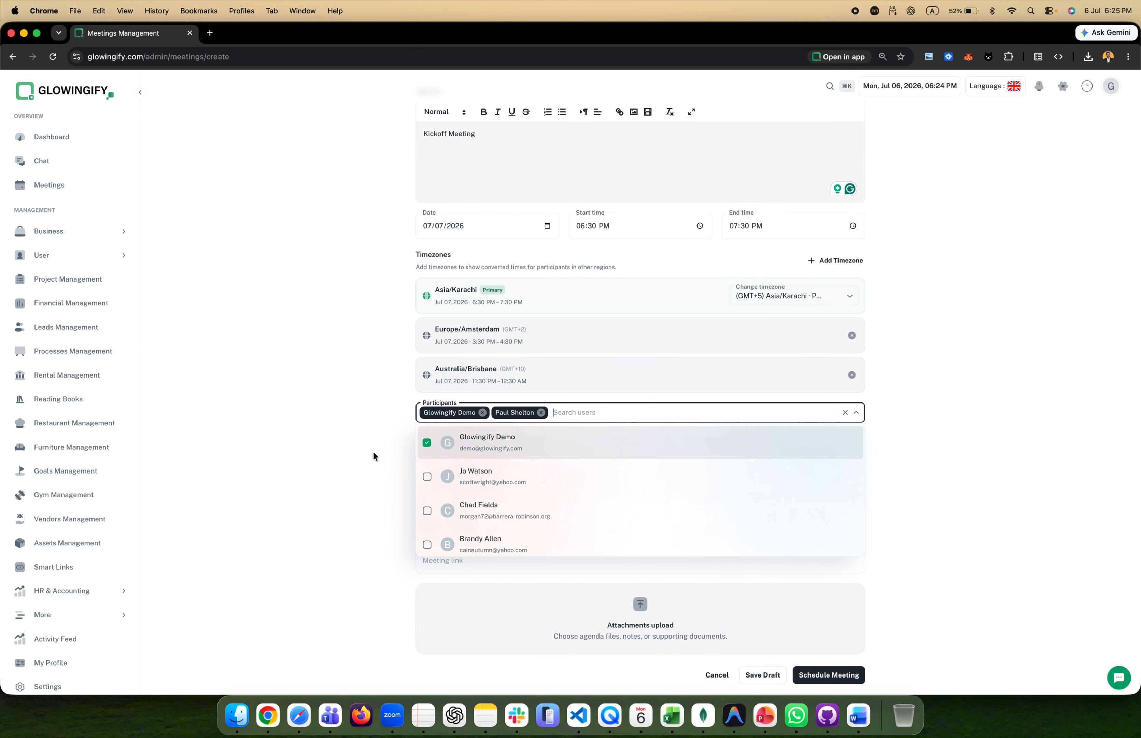
pyautogui.click(336, 423)
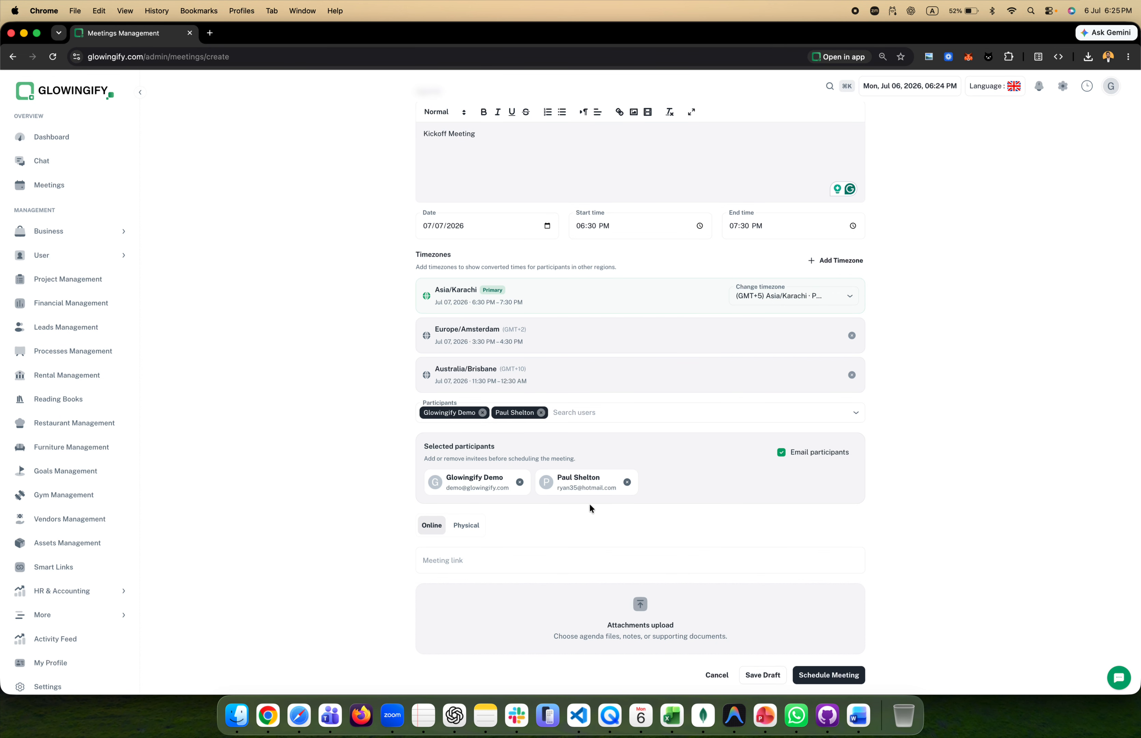
# Turn off the option to email the meeting's participants.
pyautogui.scroll(-2, 590, 504)
pyautogui.click(782, 408)
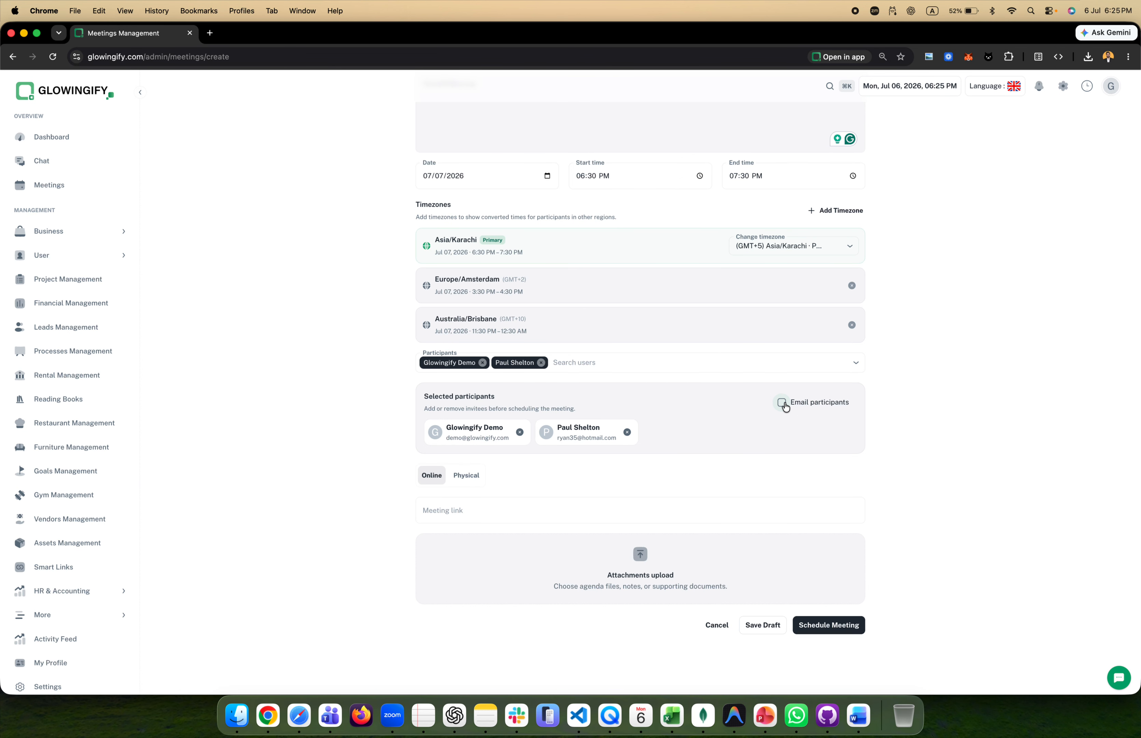
pyautogui.click(785, 407)
pyautogui.scroll(-1, 663, 475)
pyautogui.scroll(-1, 542, 465)
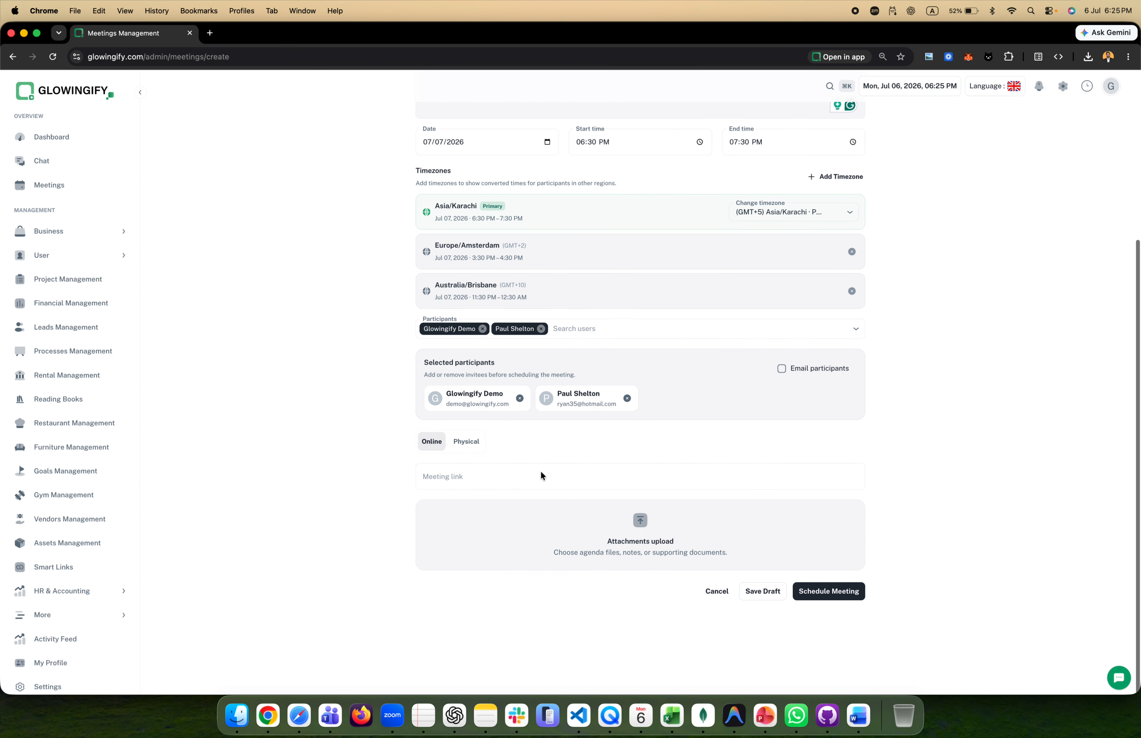
# Try the physical meeting mode with its location field, and return the meeting to online.
pyautogui.click(459, 444)
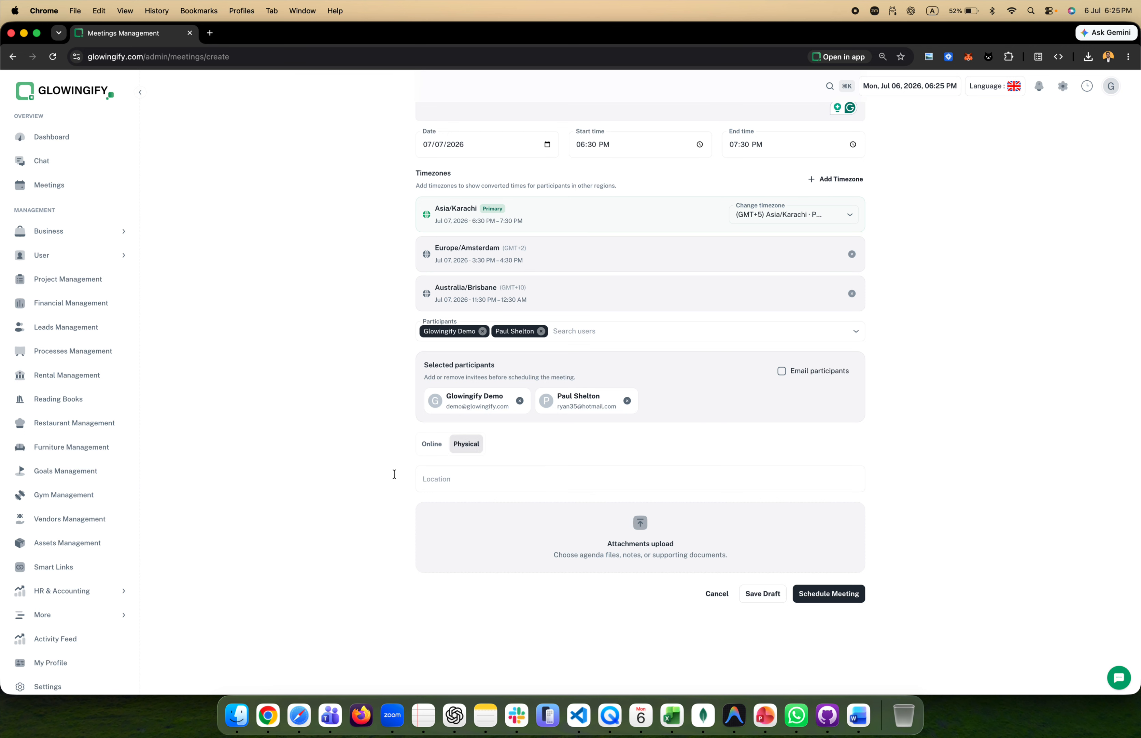
pyautogui.click(445, 479)
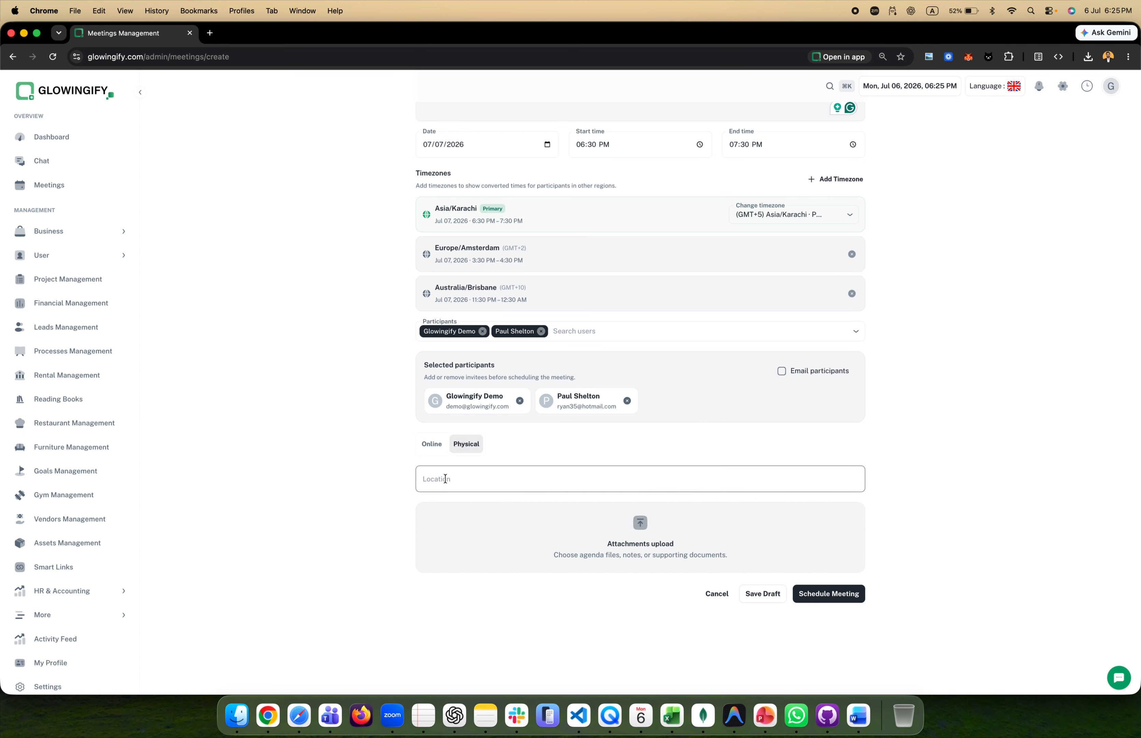
pyautogui.click(431, 443)
pyautogui.click(446, 477)
pyautogui.click(460, 440)
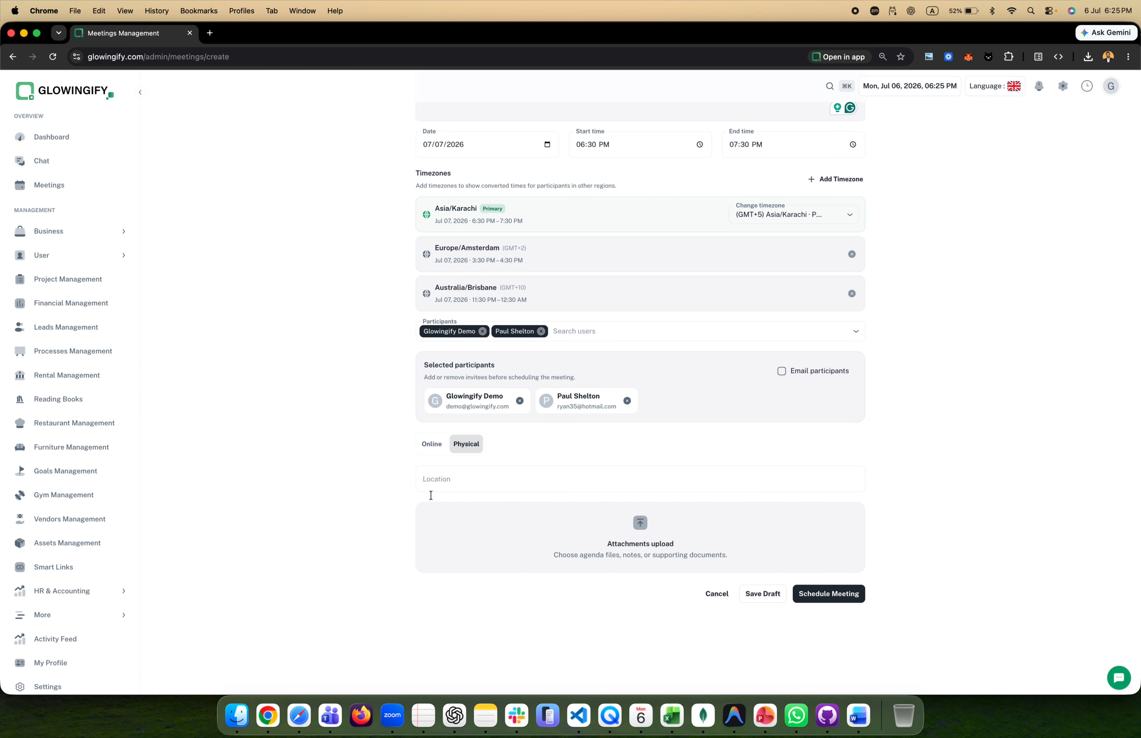
pyautogui.click(421, 445)
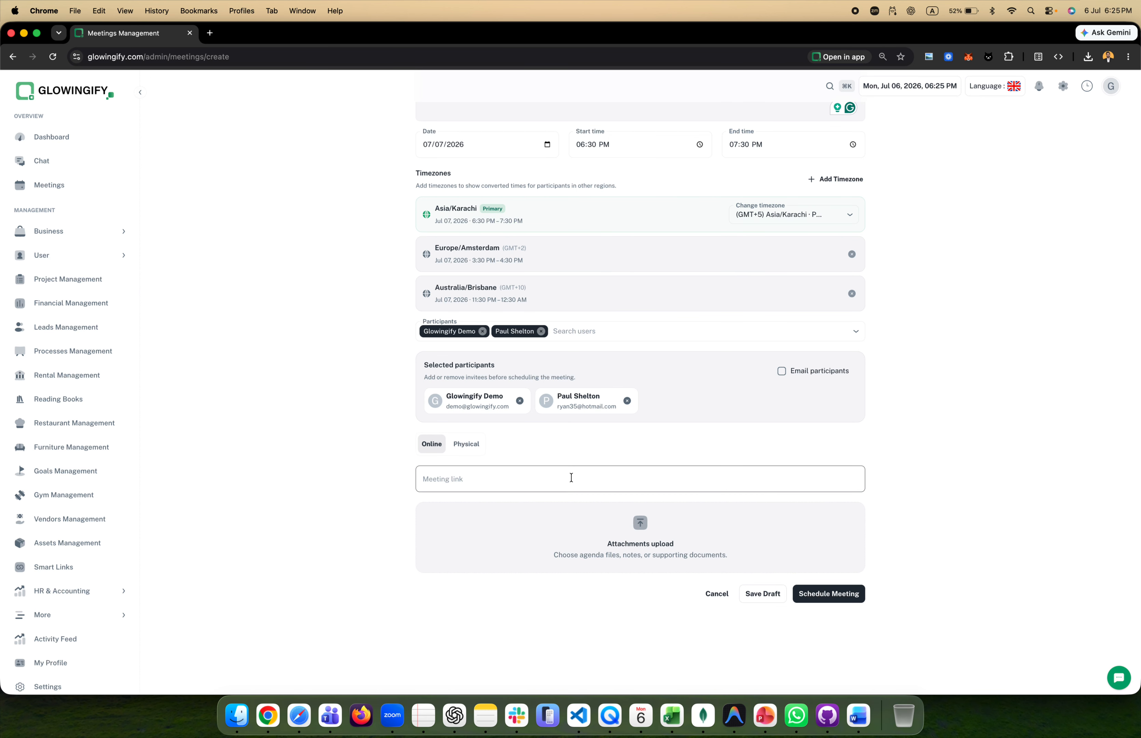
# Attach SRS.pdf from the Demo-Glowingify folder, check the completed form and schedule the meeting.
pyautogui.click(655, 546)
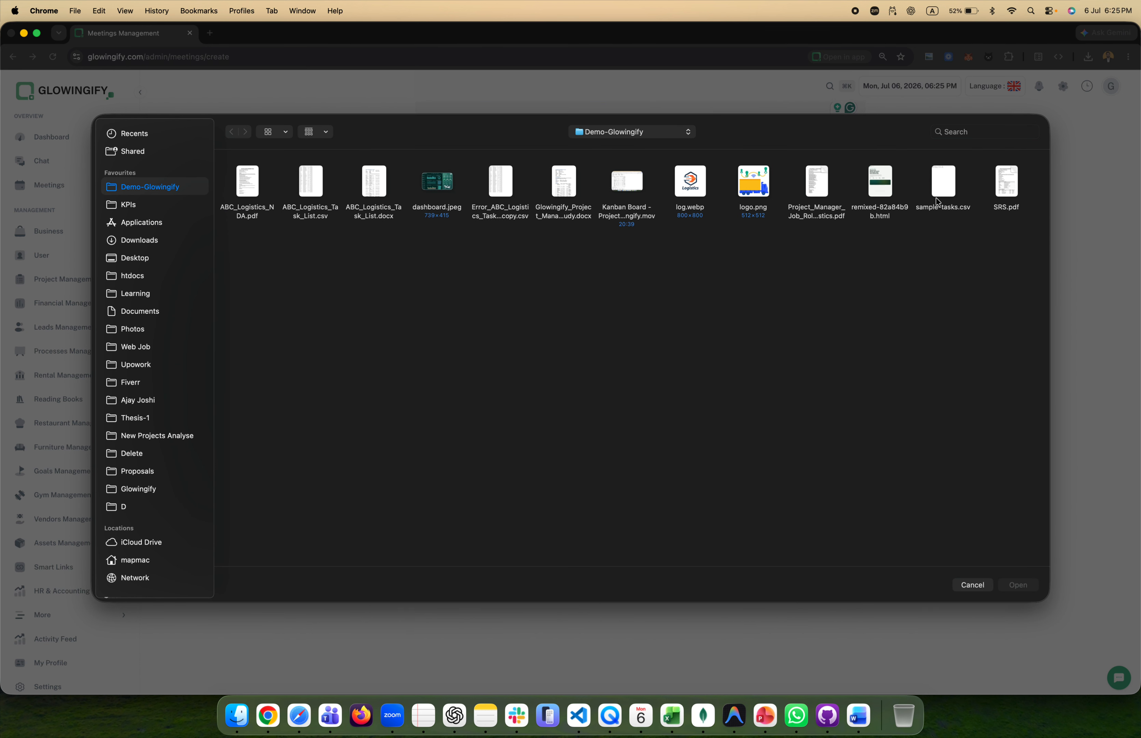
pyautogui.click(1007, 182)
pyautogui.click(1036, 589)
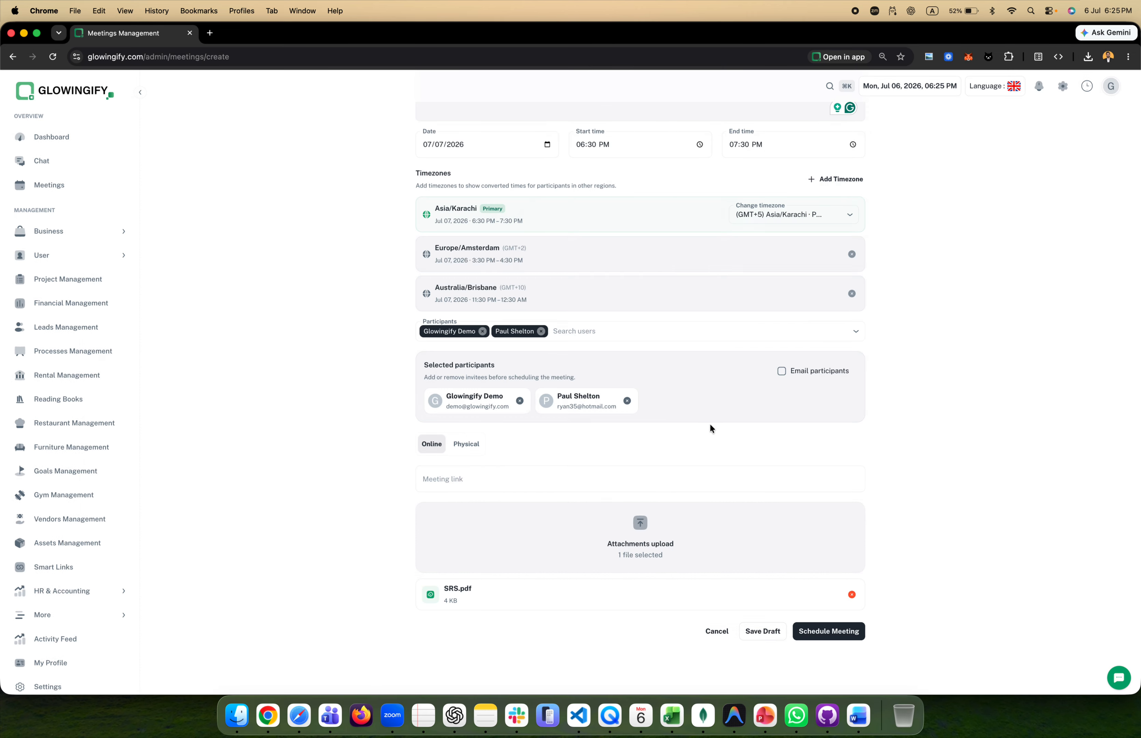
pyautogui.scroll(-2, 633, 593)
pyautogui.scroll(5, 634, 597)
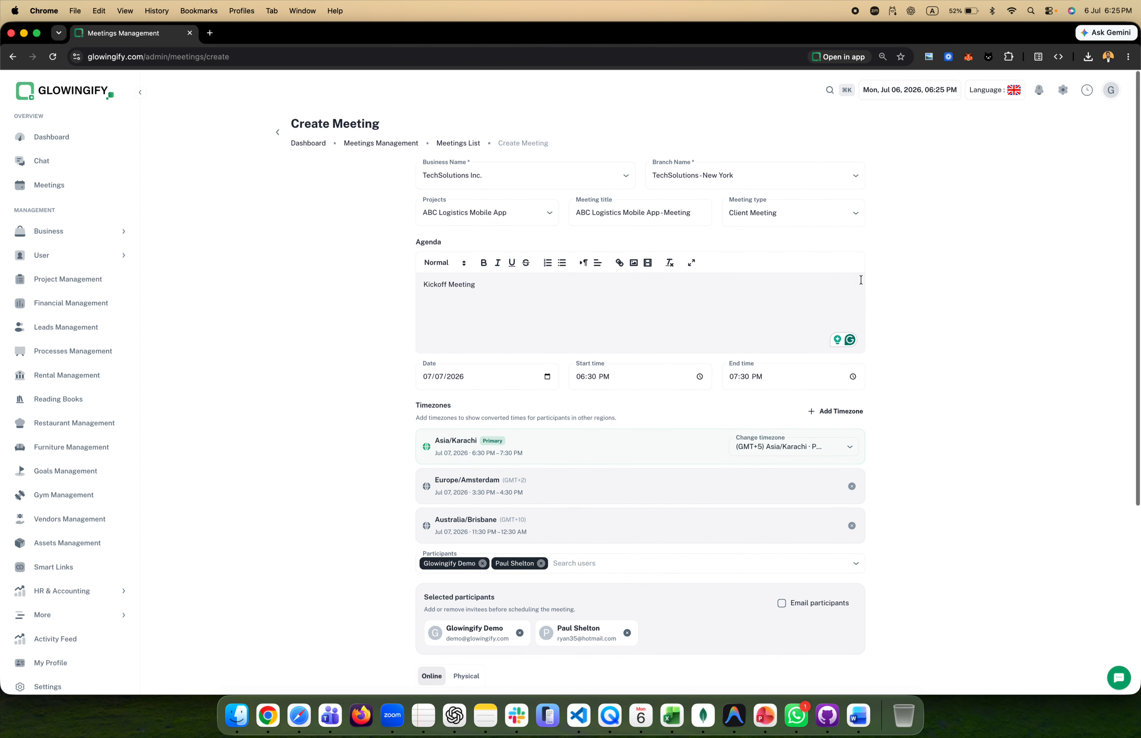
pyautogui.scroll(-5, 689, 373)
pyautogui.click(838, 595)
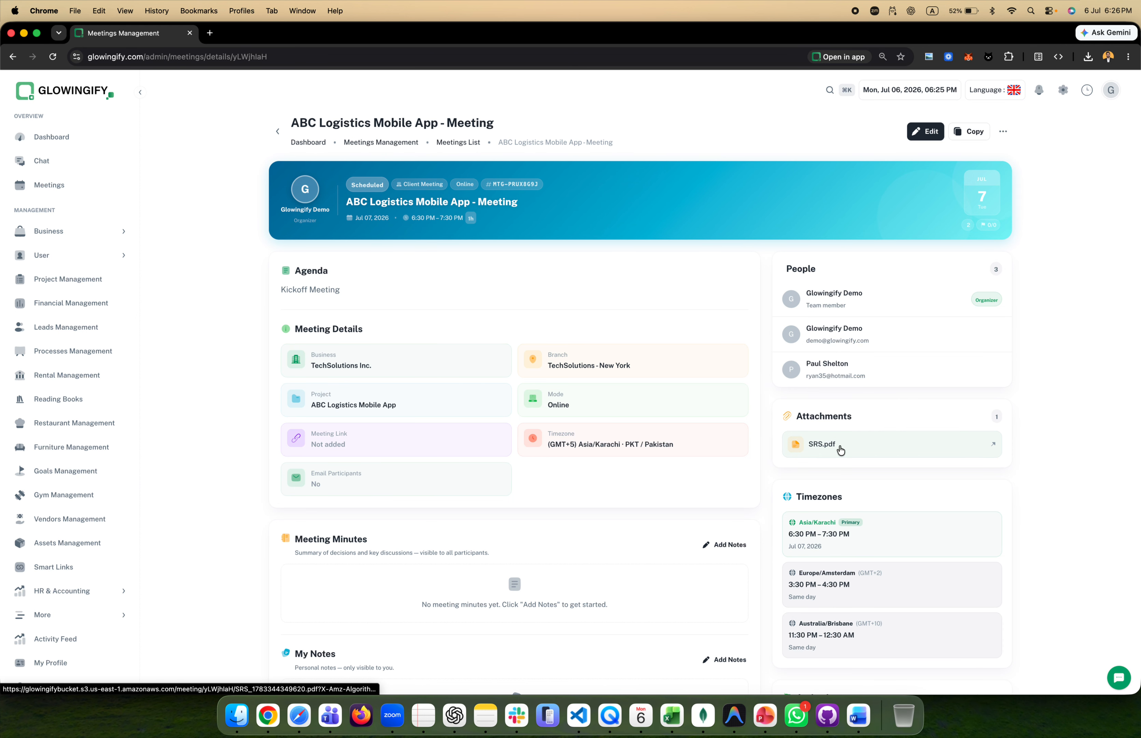
# Write "Meeting was successfull." in the scheduled meeting's minutes and save them.
pyautogui.scroll(-4, 840, 448)
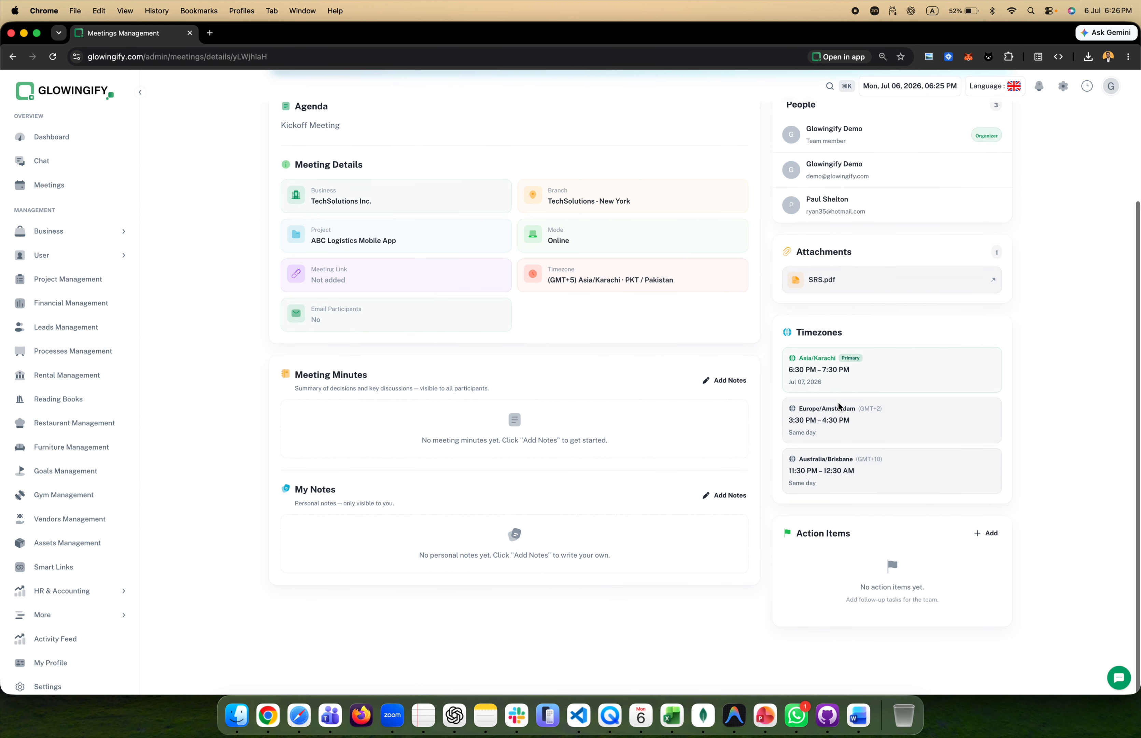
pyautogui.scroll(2, 839, 406)
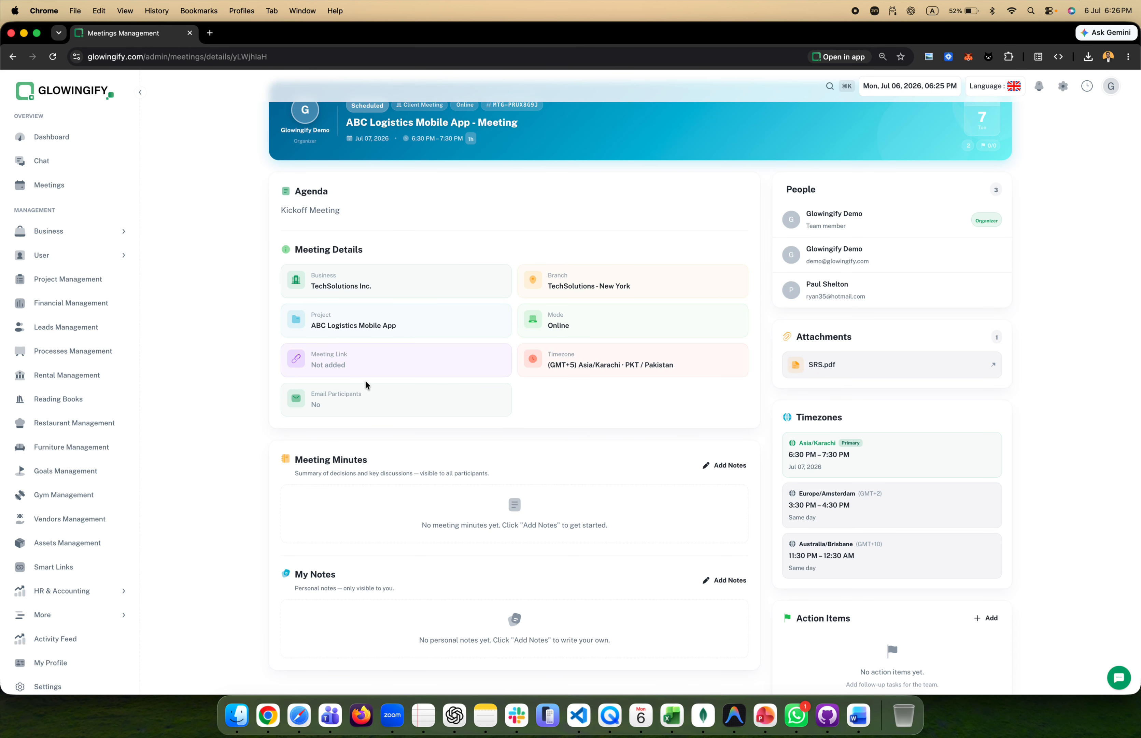
pyautogui.tripleClick(316, 365)
pyautogui.scroll(-2, 396, 379)
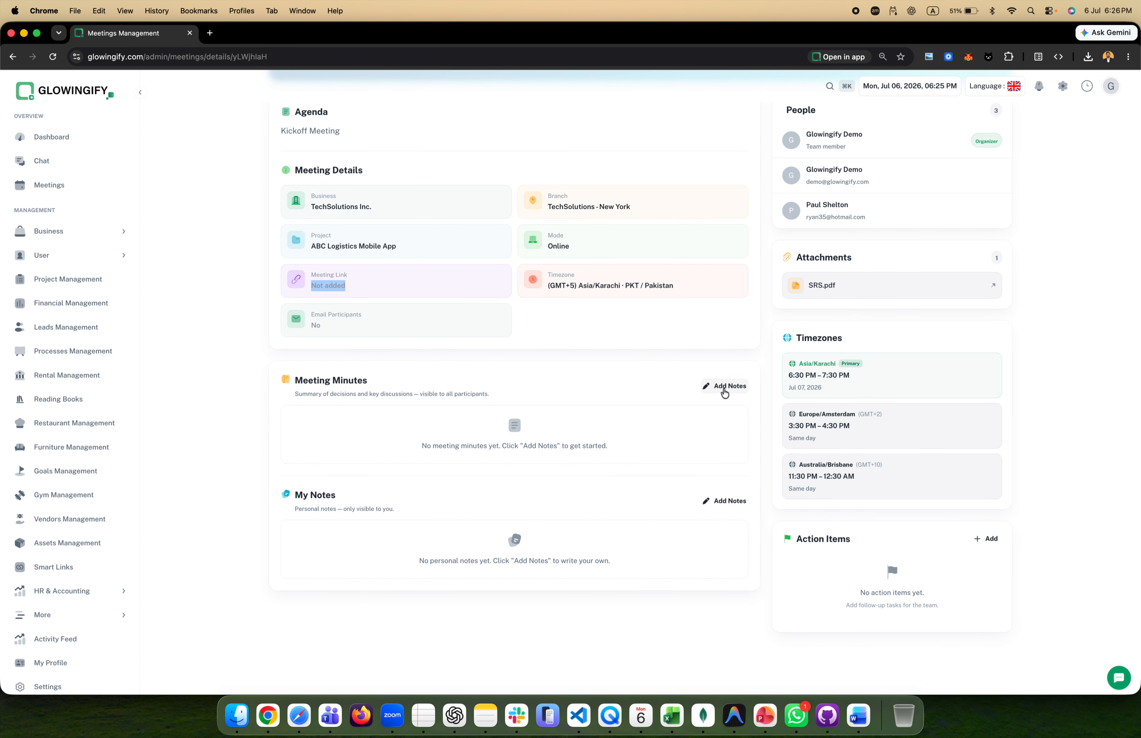
pyautogui.click(730, 385)
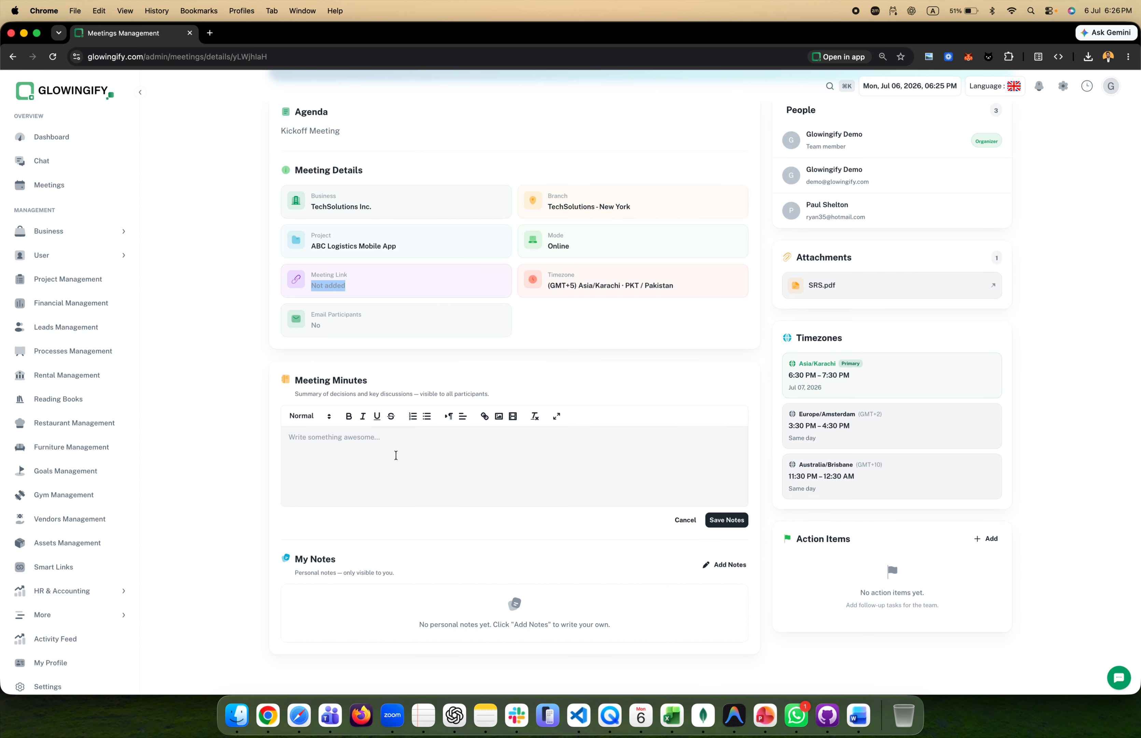
pyautogui.click(396, 454)
pyautogui.write('Meeting was successfull.')
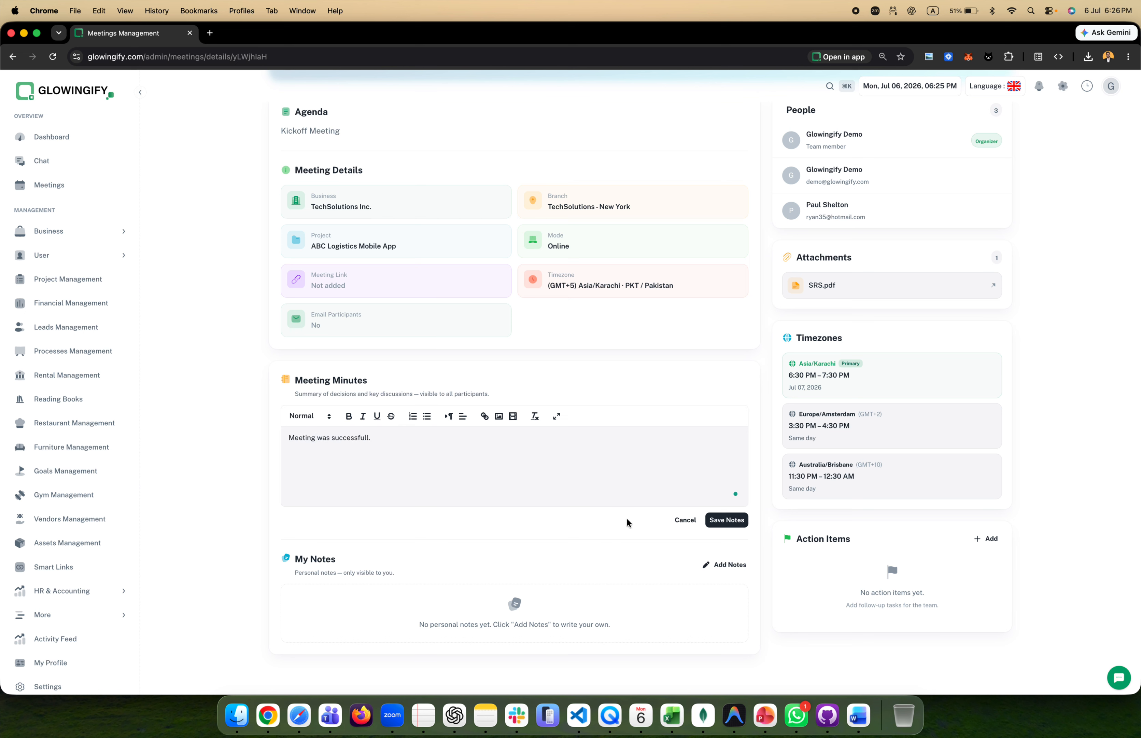
pyautogui.click(726, 519)
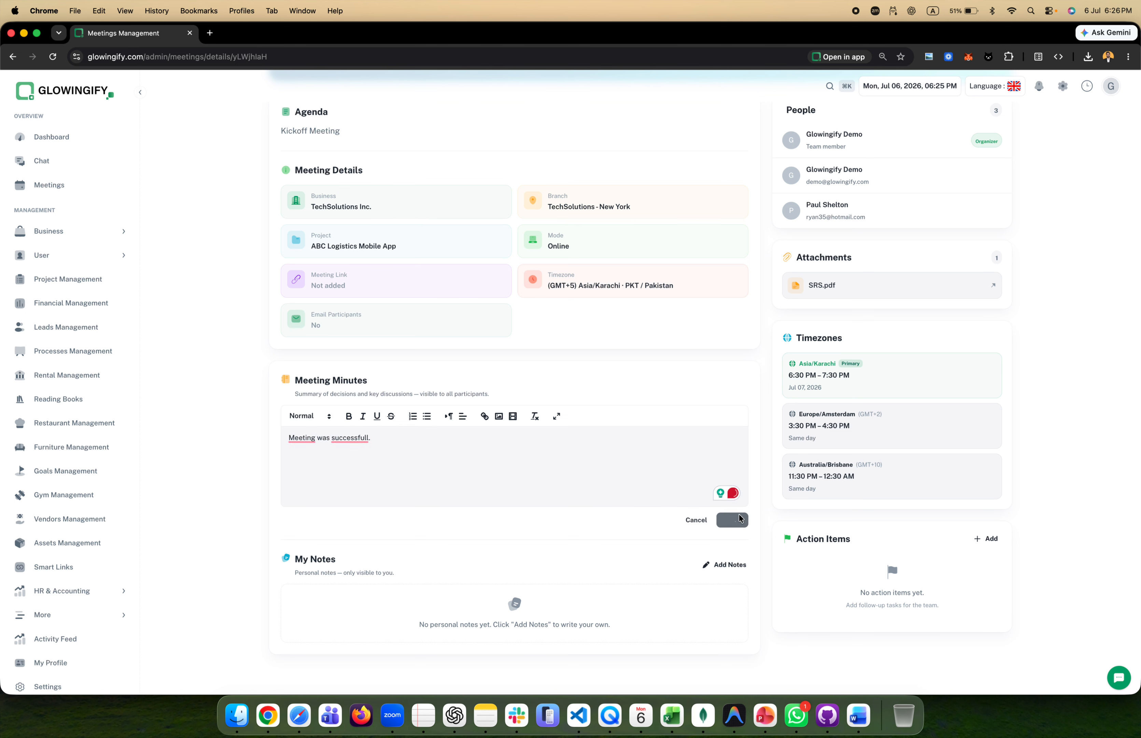
# Add the personal note "I will be printing the document." to the meeting and save it.
pyautogui.click(733, 476)
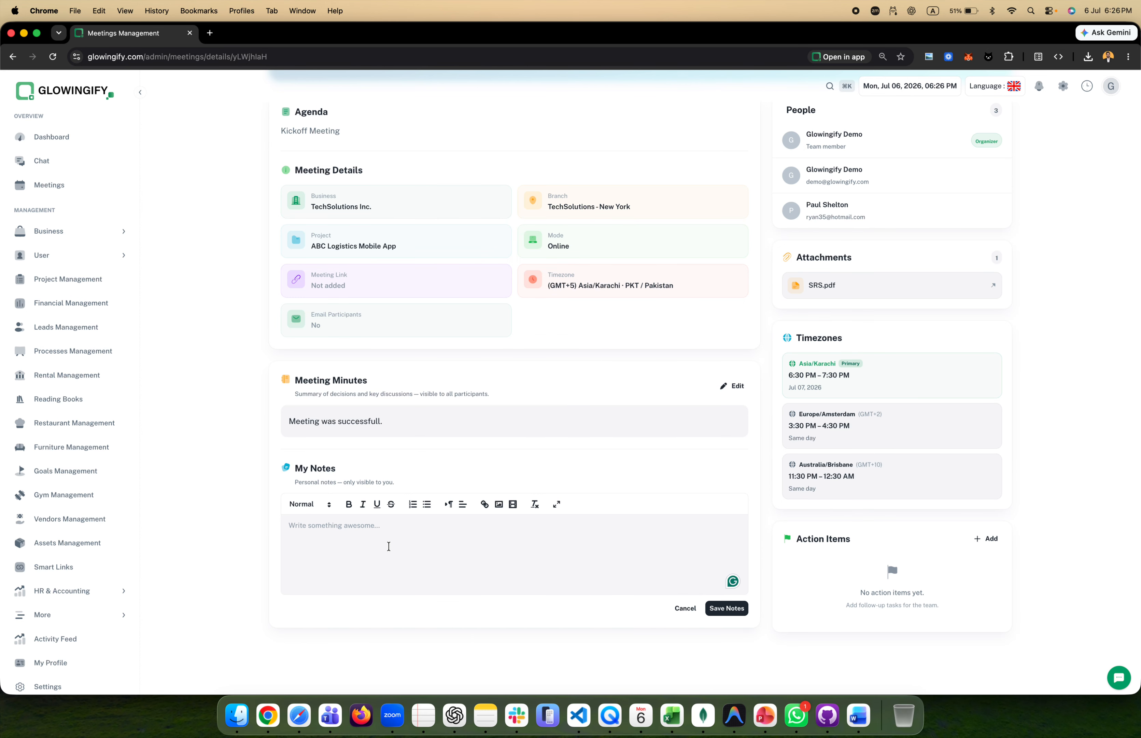
pyautogui.write('I will be printing the document.')
pyautogui.click(729, 607)
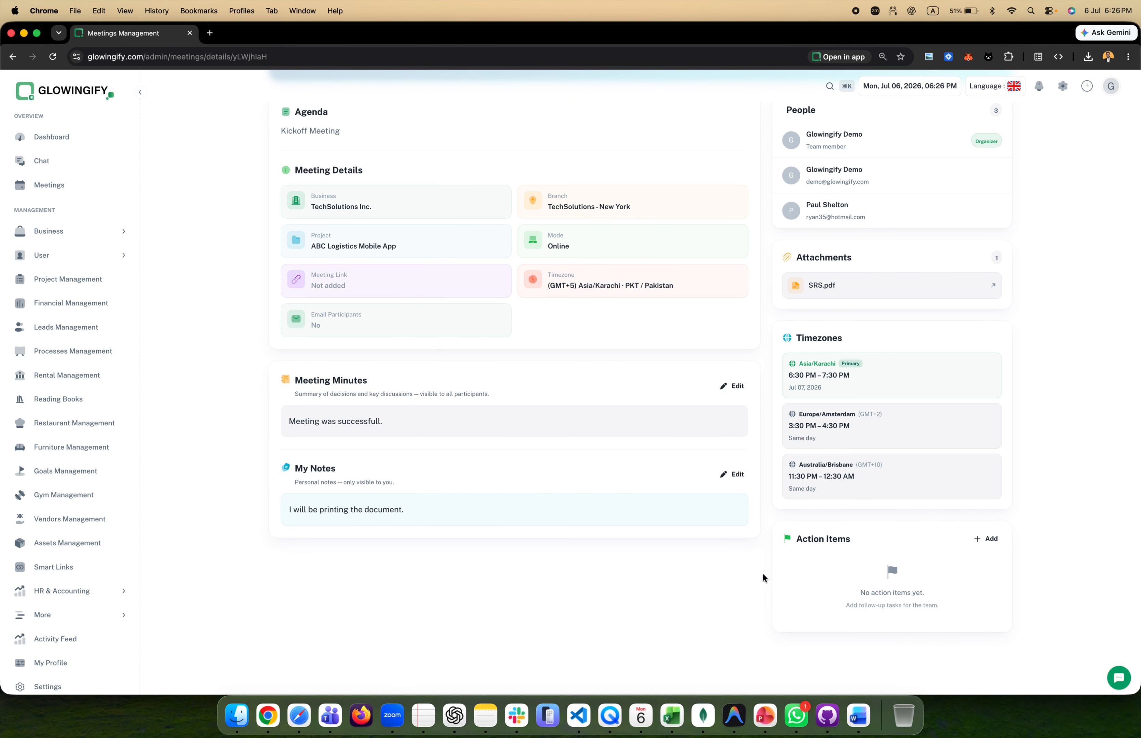
# Add the action item "Email Client SRS Document", assigned to the invited participant and due Jul 08, 2026.
pyautogui.click(985, 537)
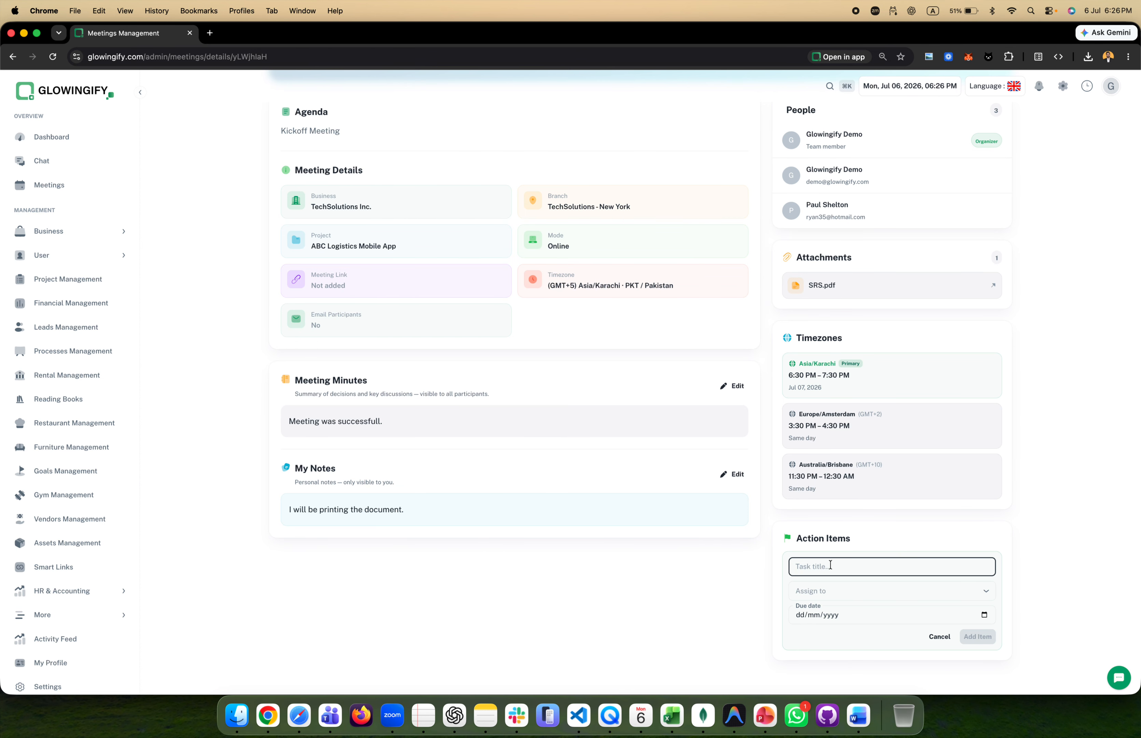
pyautogui.scroll(-2, 549, 577)
pyautogui.click(840, 557)
pyautogui.click(823, 615)
pyautogui.click(833, 531)
pyautogui.write('Email Client SRS Document')
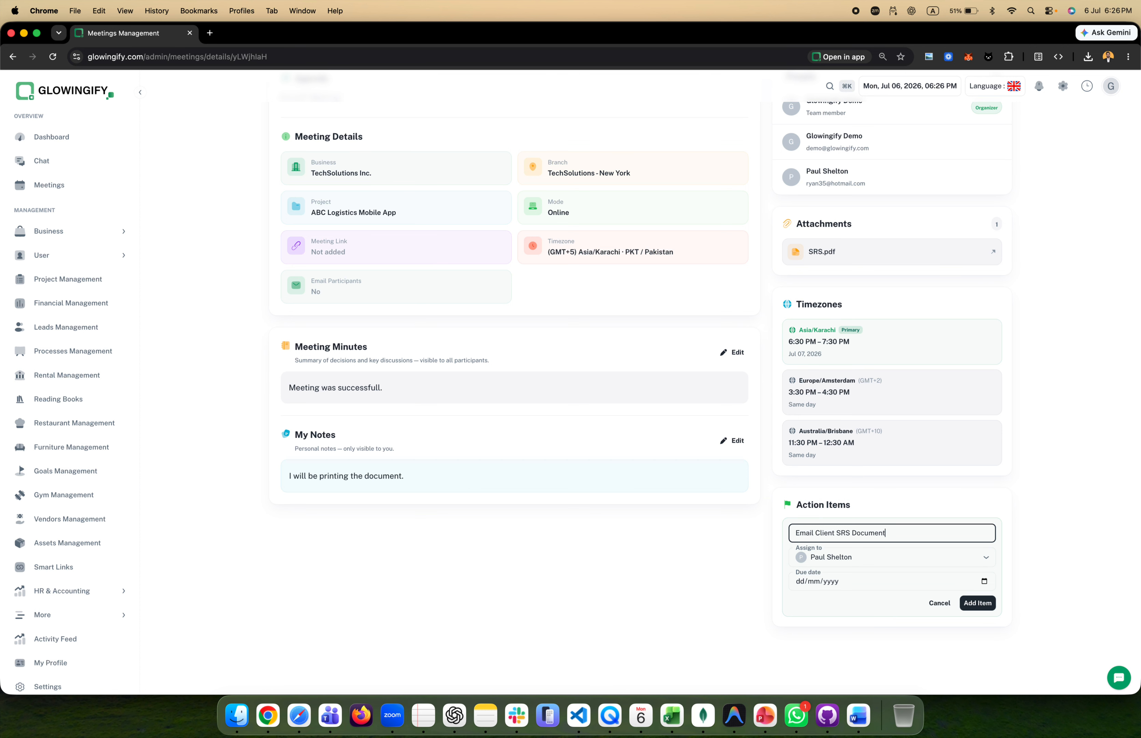
pyautogui.click(984, 581)
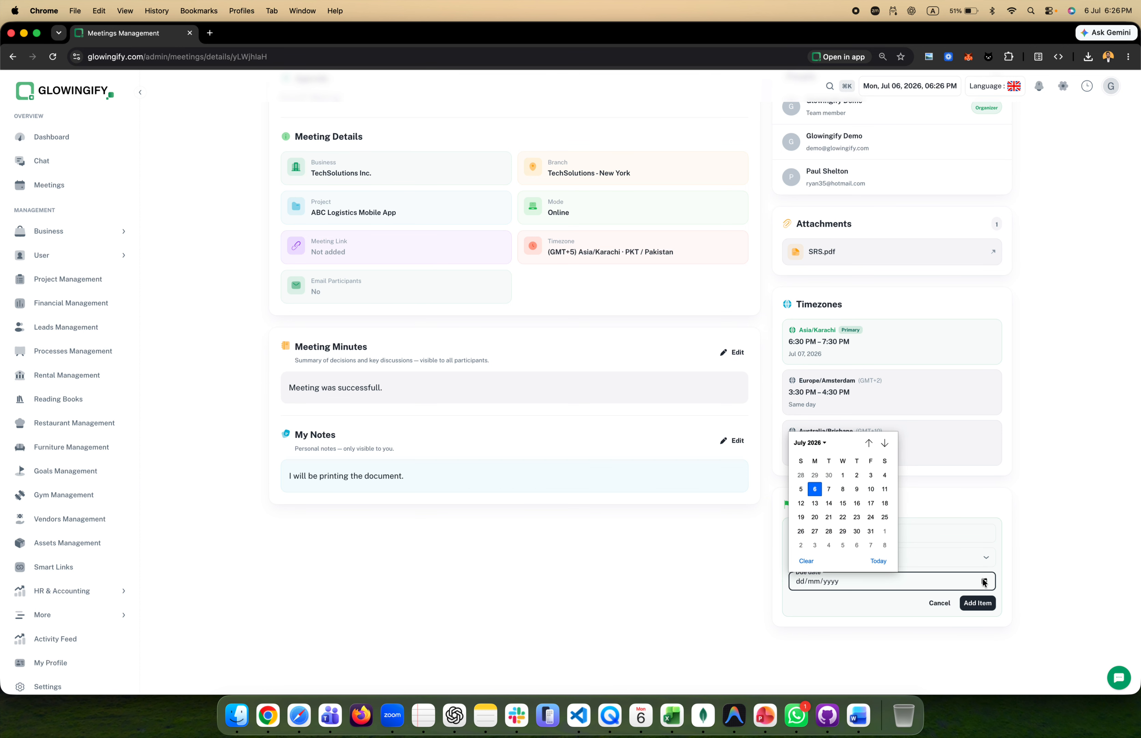
pyautogui.click(844, 490)
pyautogui.click(980, 605)
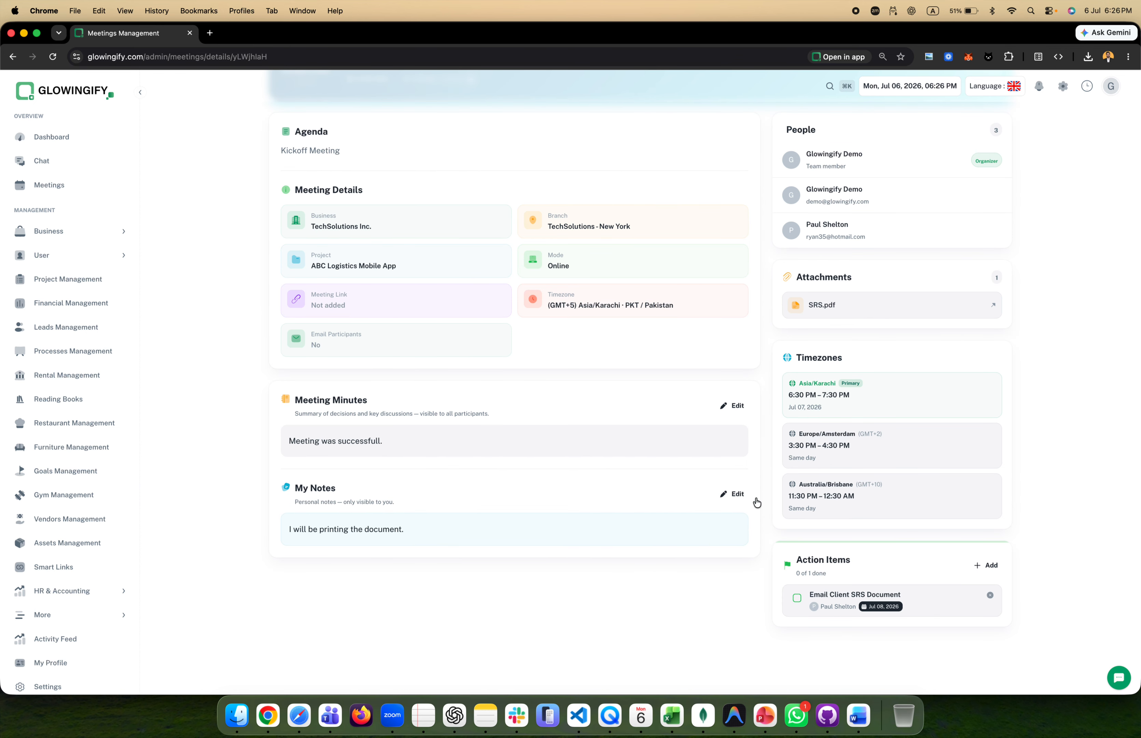
# Mark the "Email Client SRS Document" action item as done.
pyautogui.scroll(3, 516, 232)
pyautogui.scroll(-3, 515, 232)
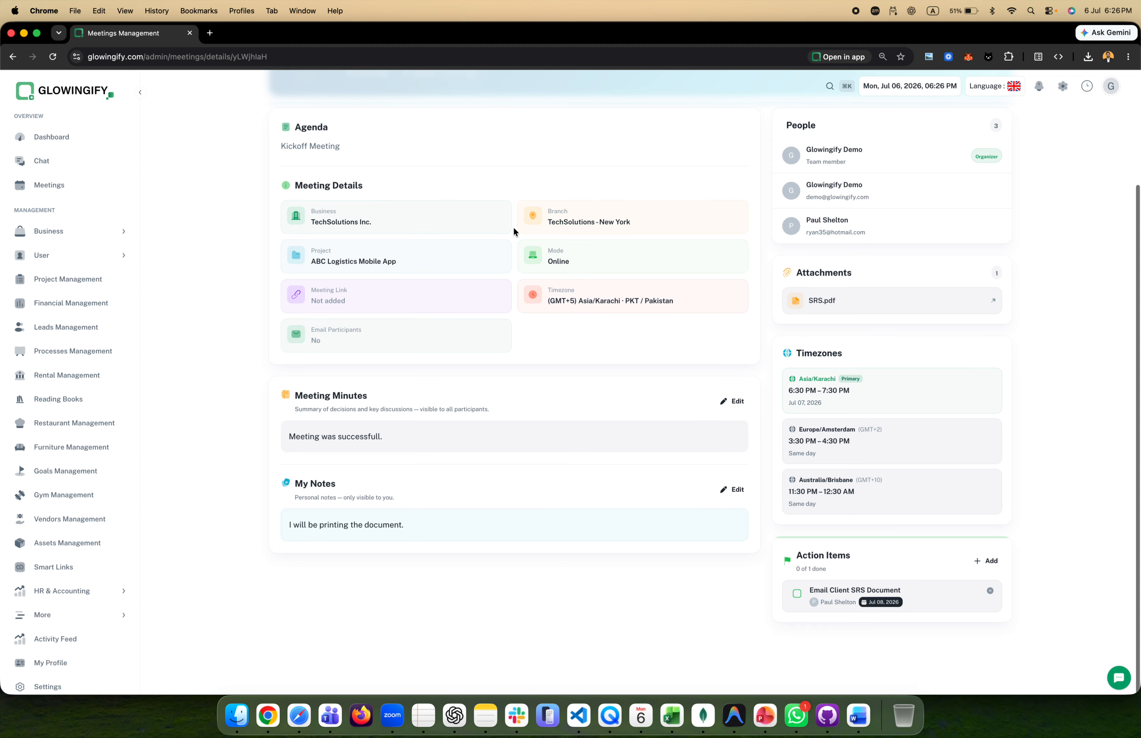
pyautogui.click(797, 598)
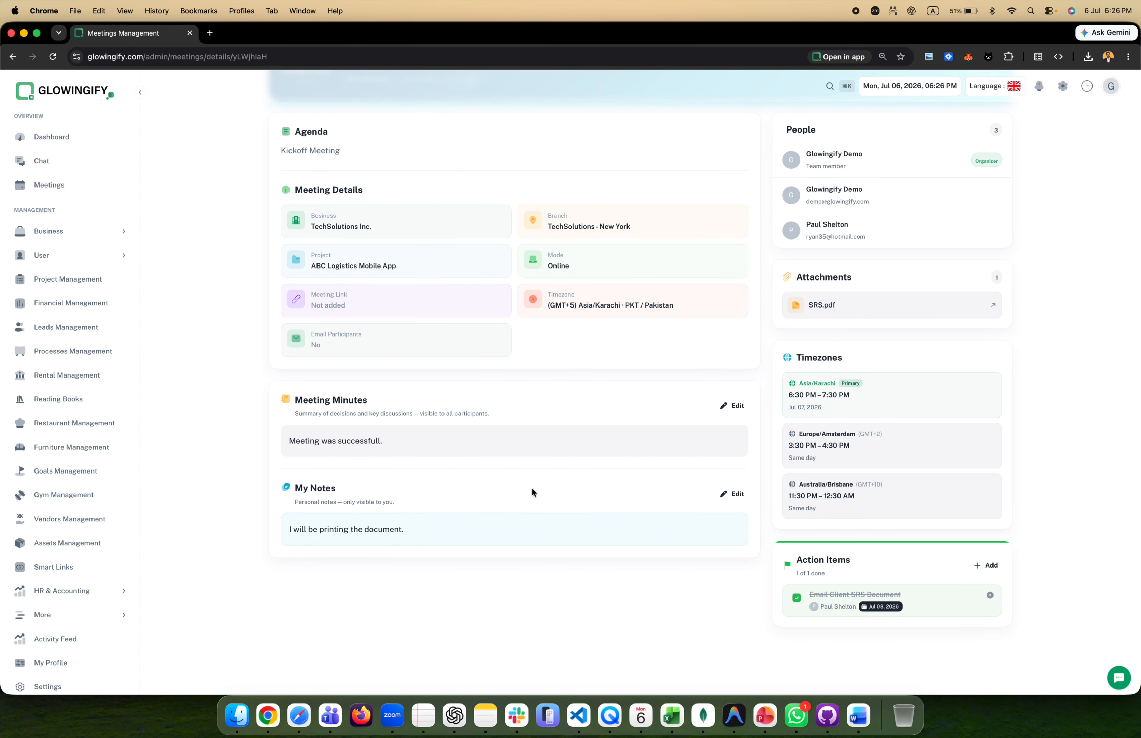
# Review the ABC Logistics meeting's details and its prefilled Copy Meeting form, closing the form without scheduling a copy.
pyautogui.scroll(3, 530, 492)
pyautogui.scroll(-2, 529, 534)
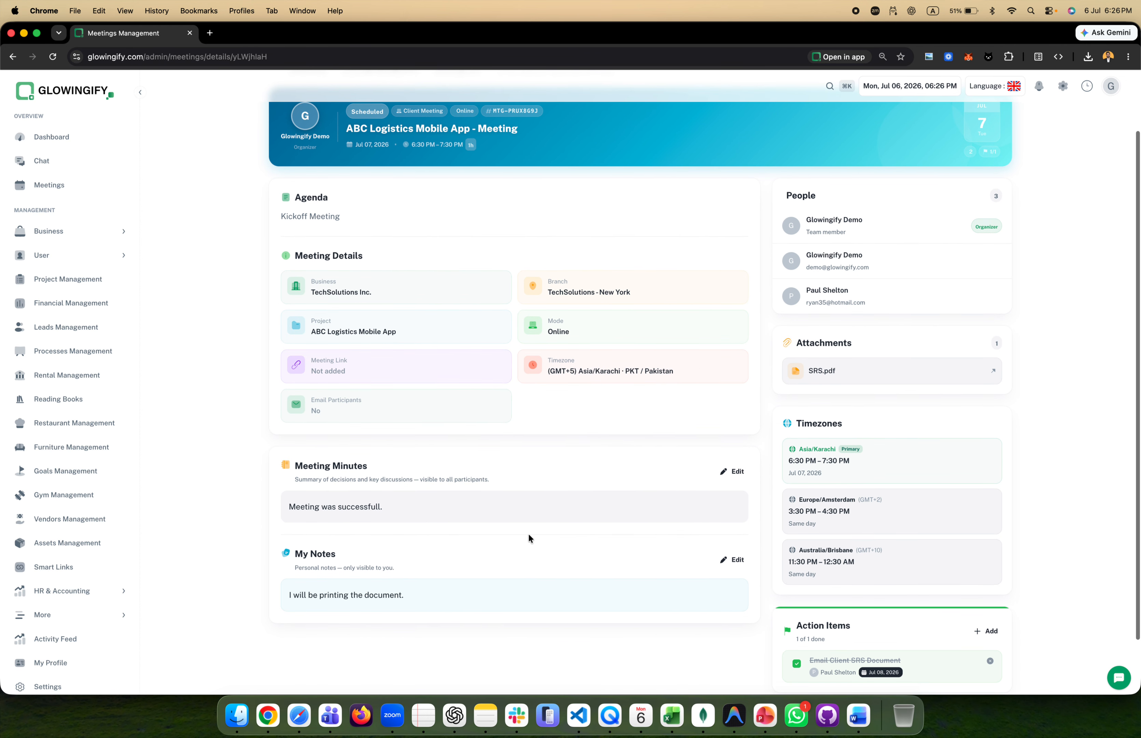
pyautogui.scroll(2, 656, 344)
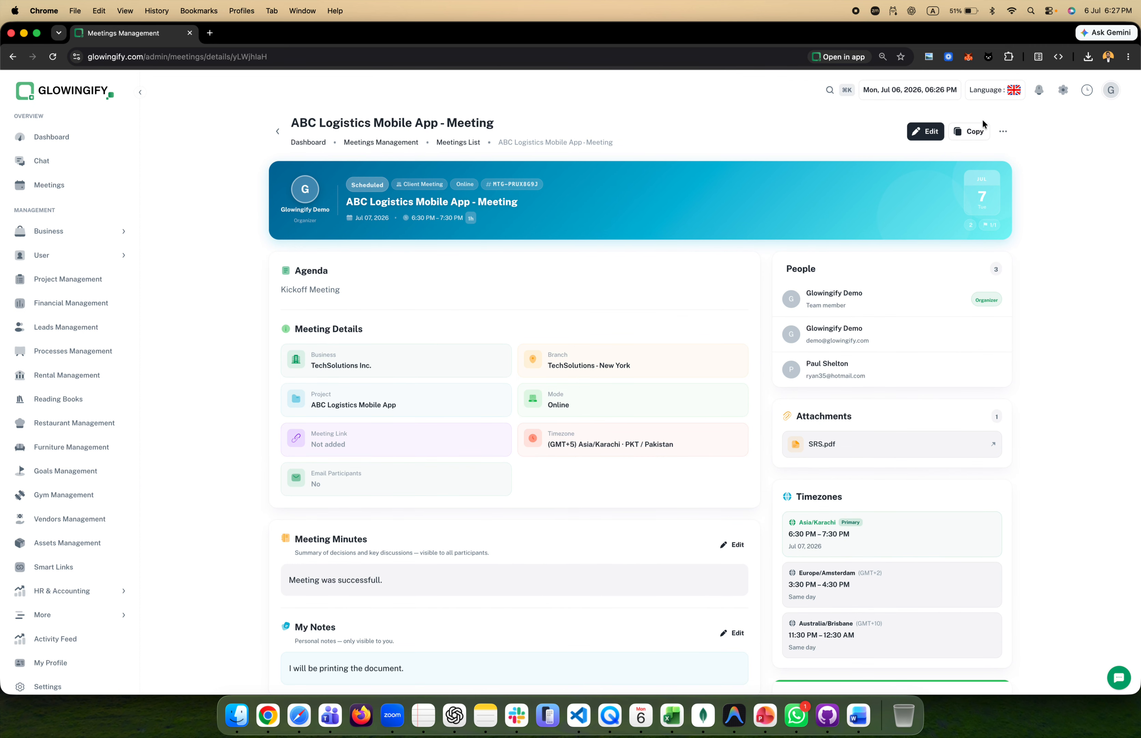
pyautogui.click(975, 131)
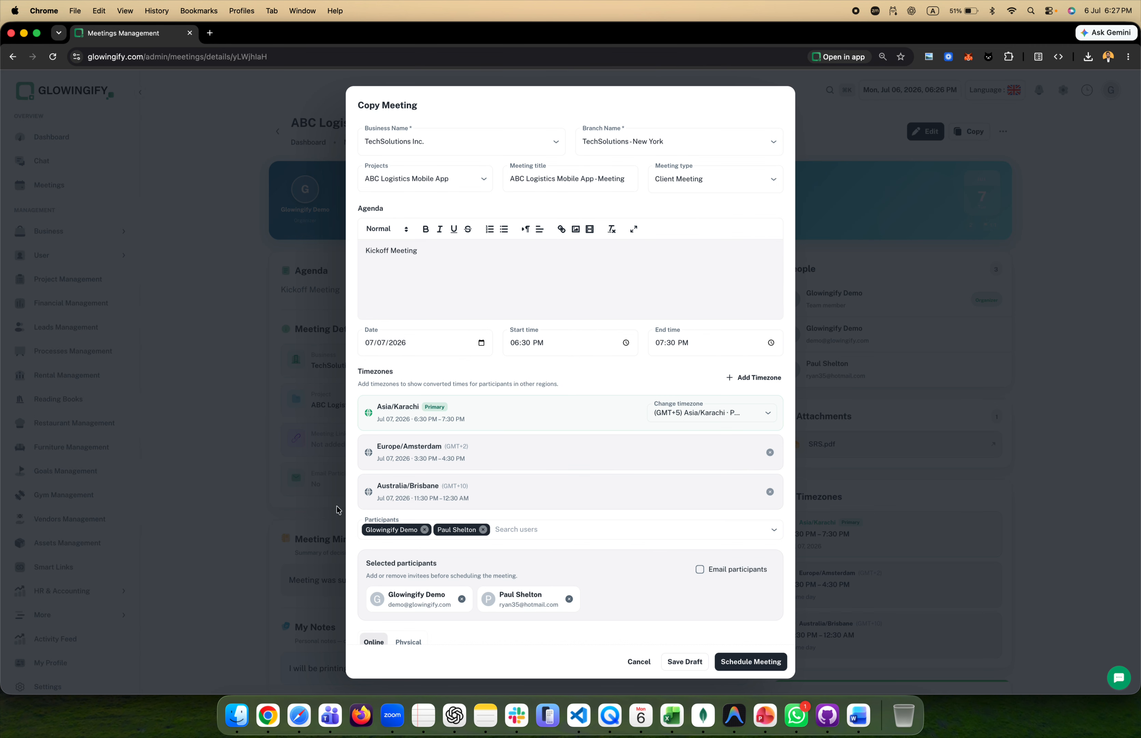
pyautogui.scroll(-2, 620, 592)
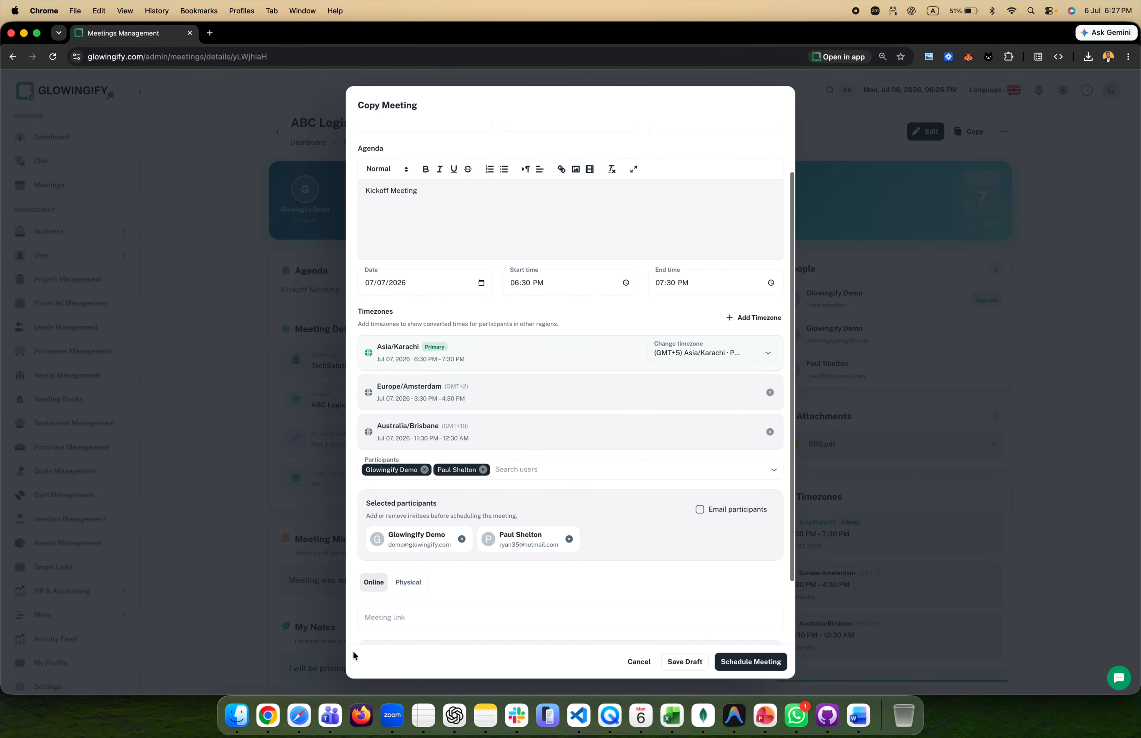
pyautogui.scroll(-3, 545, 526)
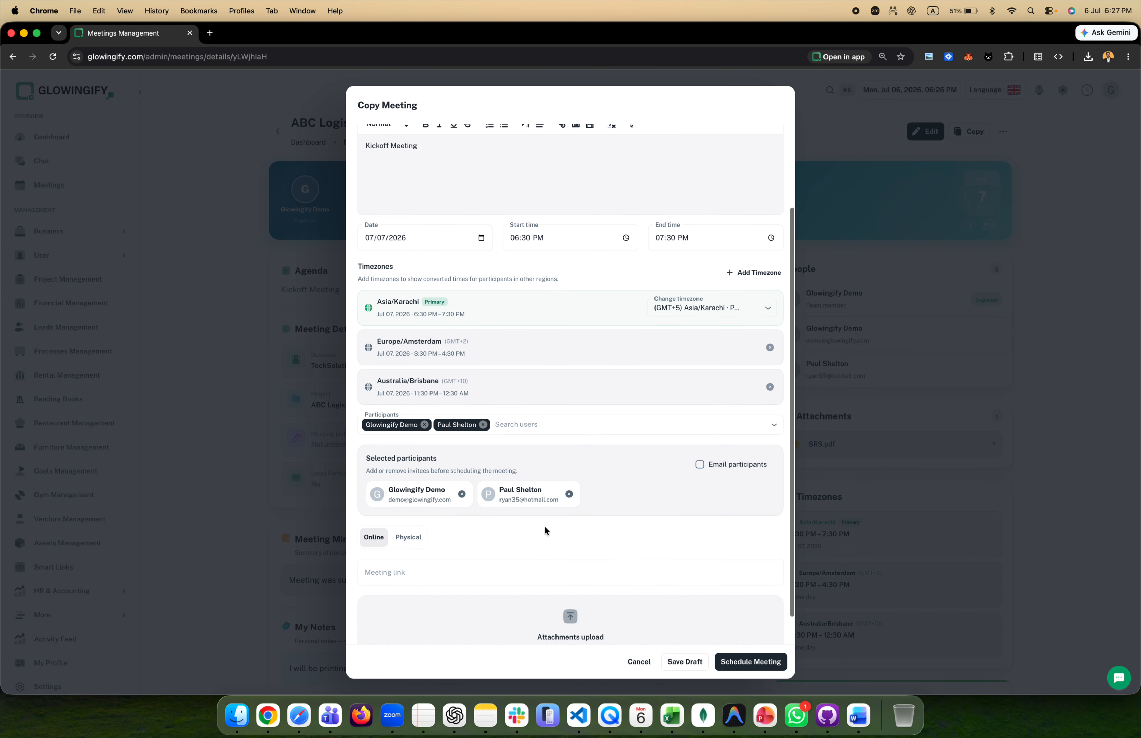
pyautogui.press('Escape')
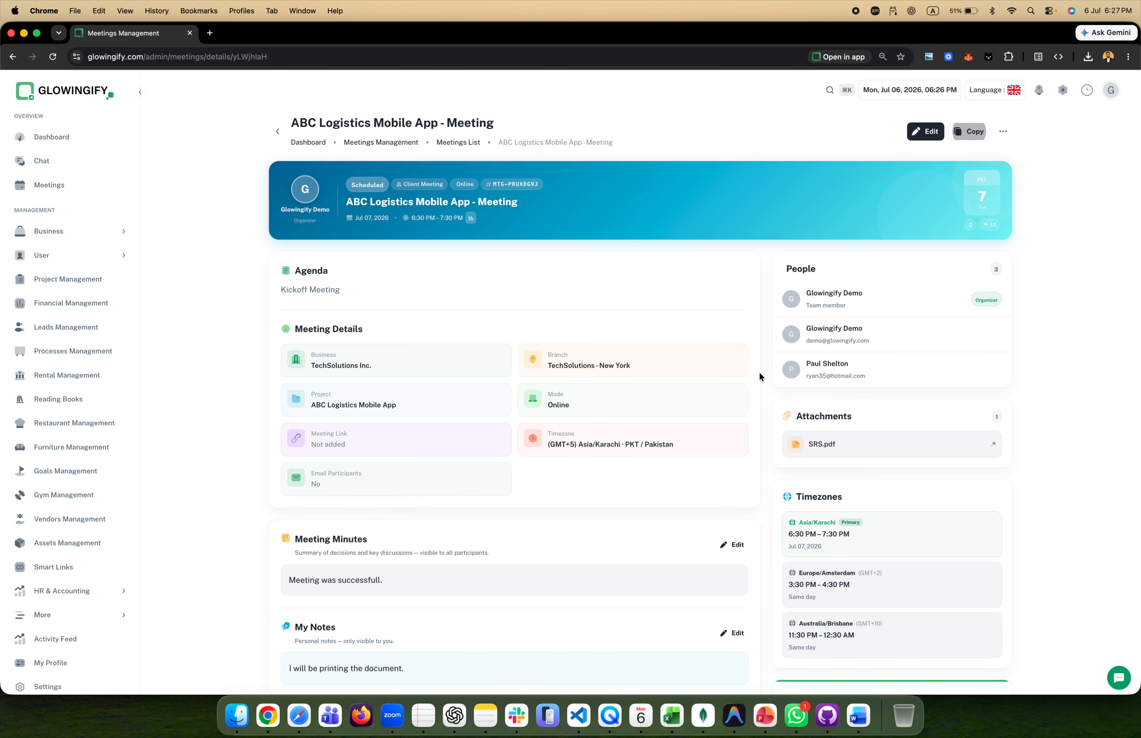
# Look for the scheduled ABC Logistics meeting in the meetings list, the Meeting Dashboard and the weekly calendar.
pyautogui.click(458, 142)
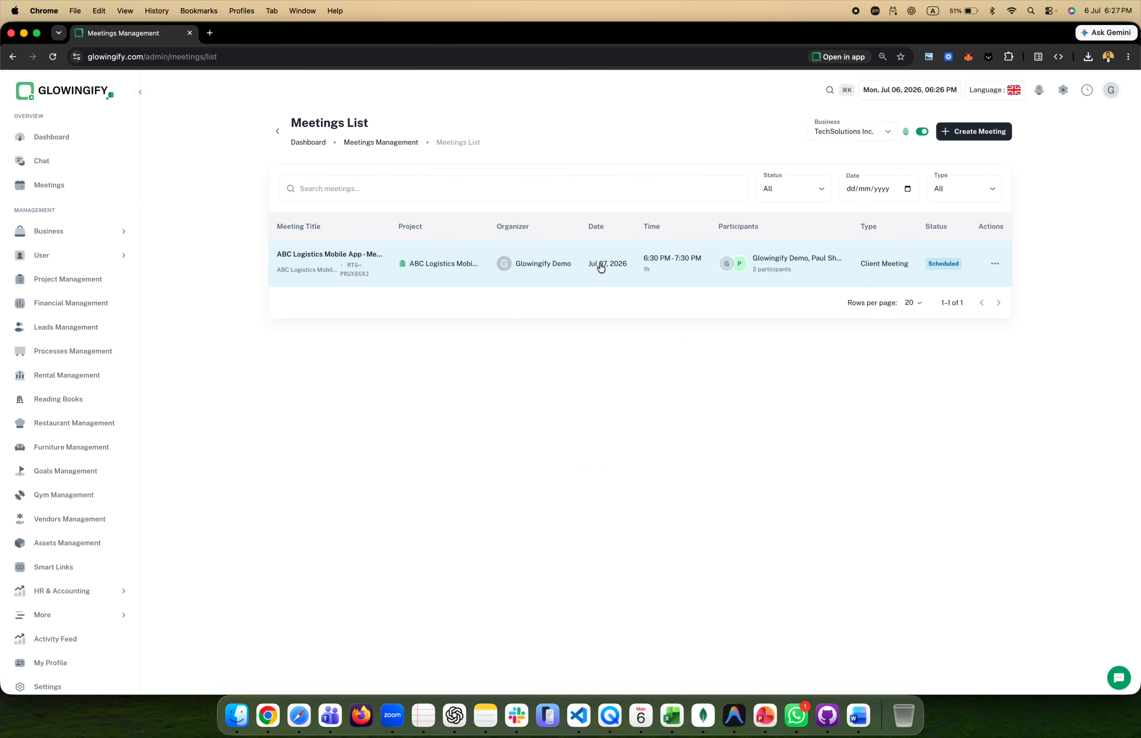
pyautogui.click(394, 142)
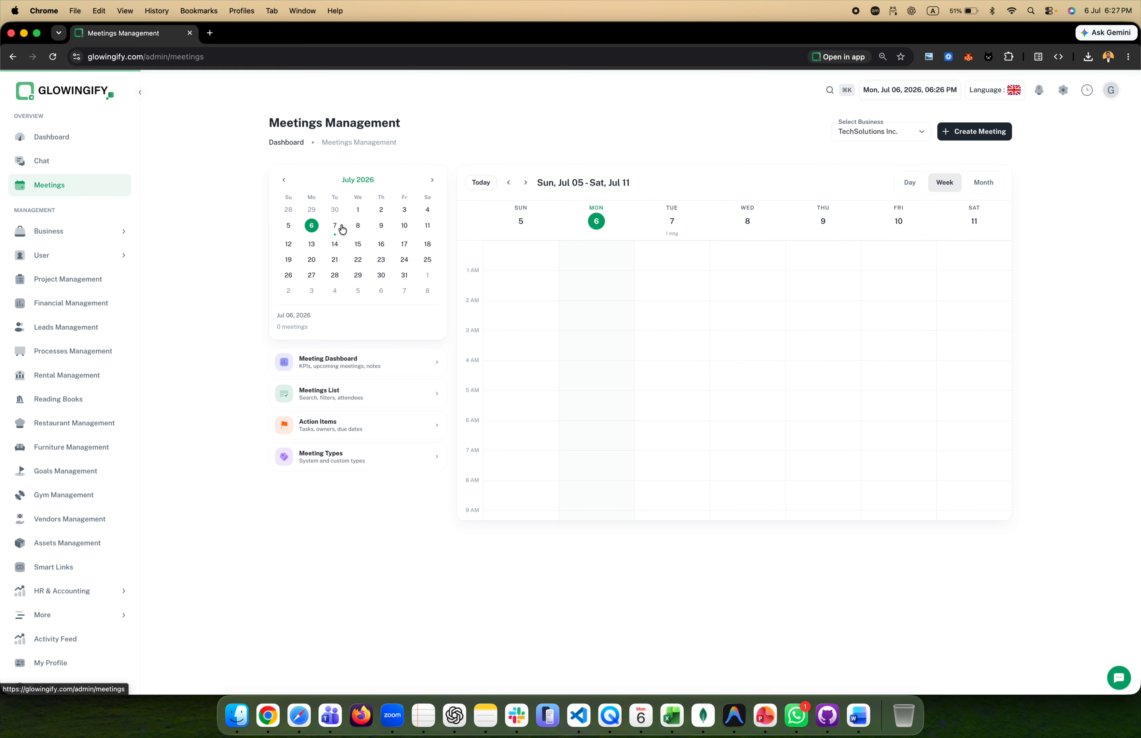
pyautogui.click(333, 369)
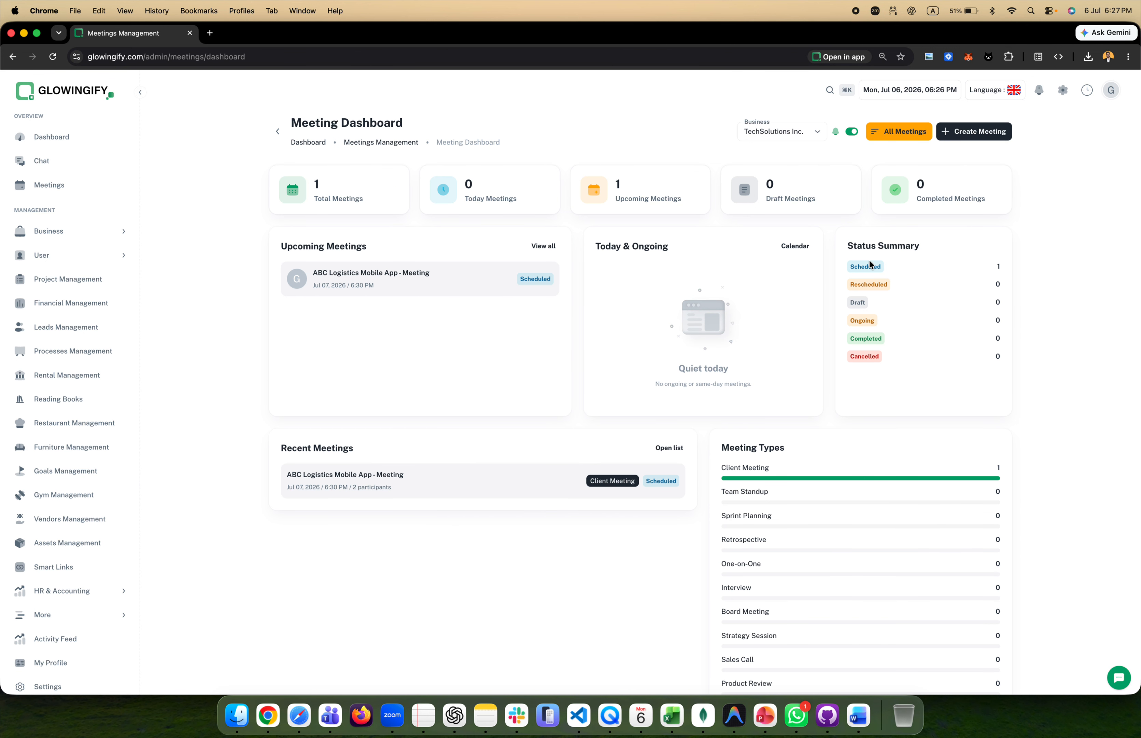
pyautogui.scroll(-3, 781, 575)
pyautogui.scroll(-2, 779, 569)
pyautogui.scroll(3, 780, 569)
pyautogui.scroll(3, 779, 569)
pyautogui.click(379, 142)
pyautogui.scroll(-10, 691, 441)
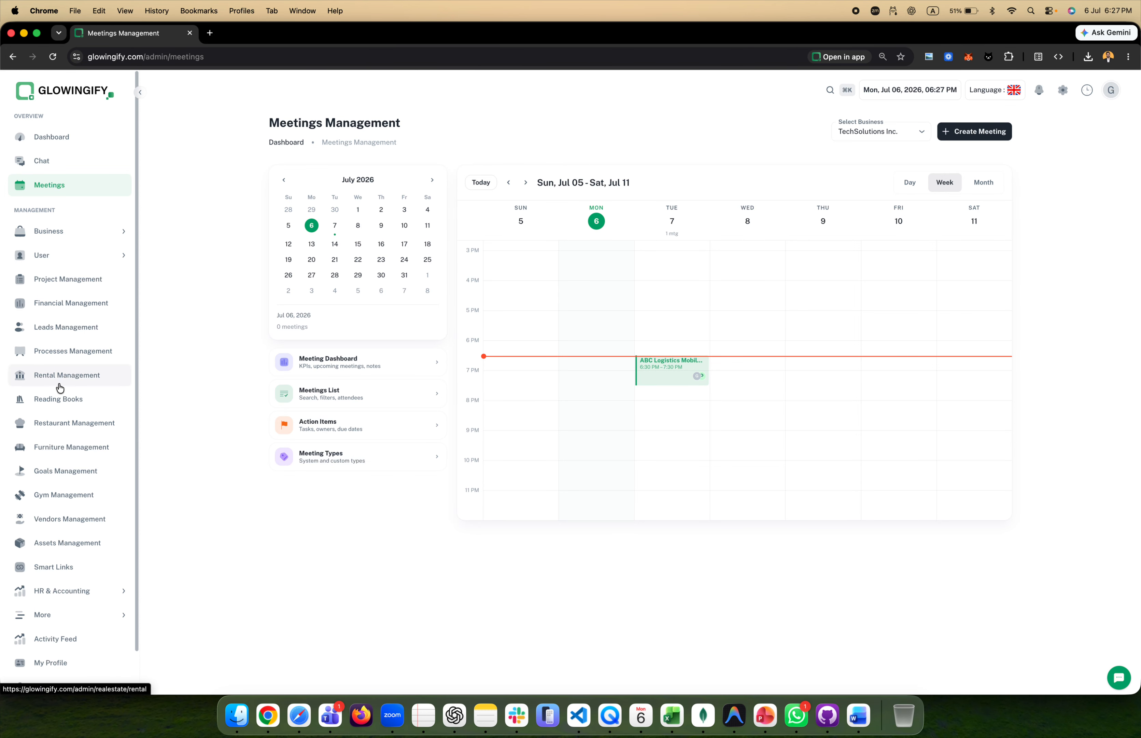
# Open the ABC Logistics Mobile App project and review its boards, meetings, version milestones, documents and project access.
pyautogui.click(52, 279)
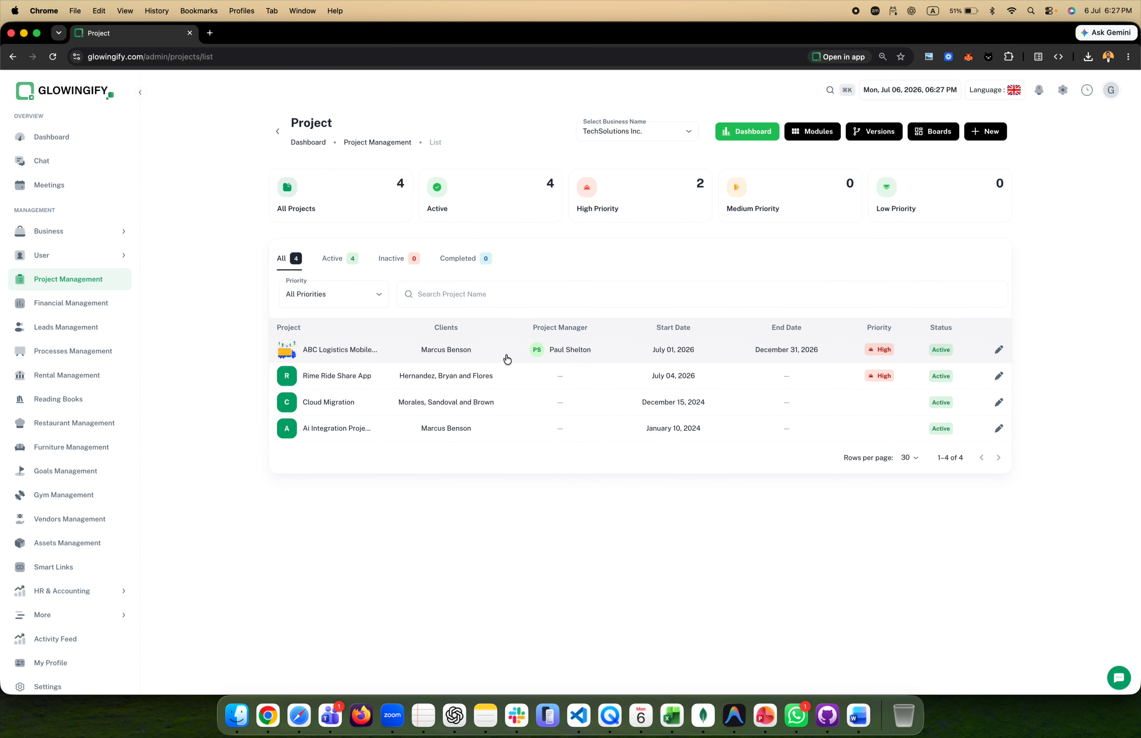
pyautogui.click(505, 355)
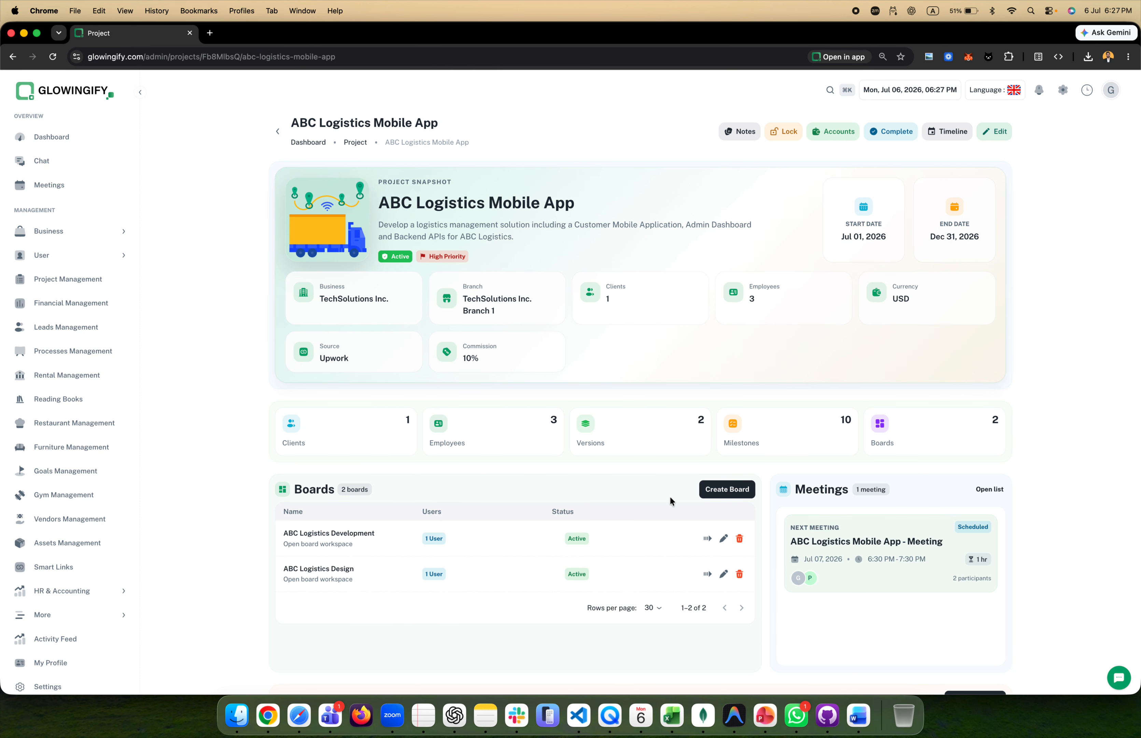
pyautogui.scroll(-5, 671, 500)
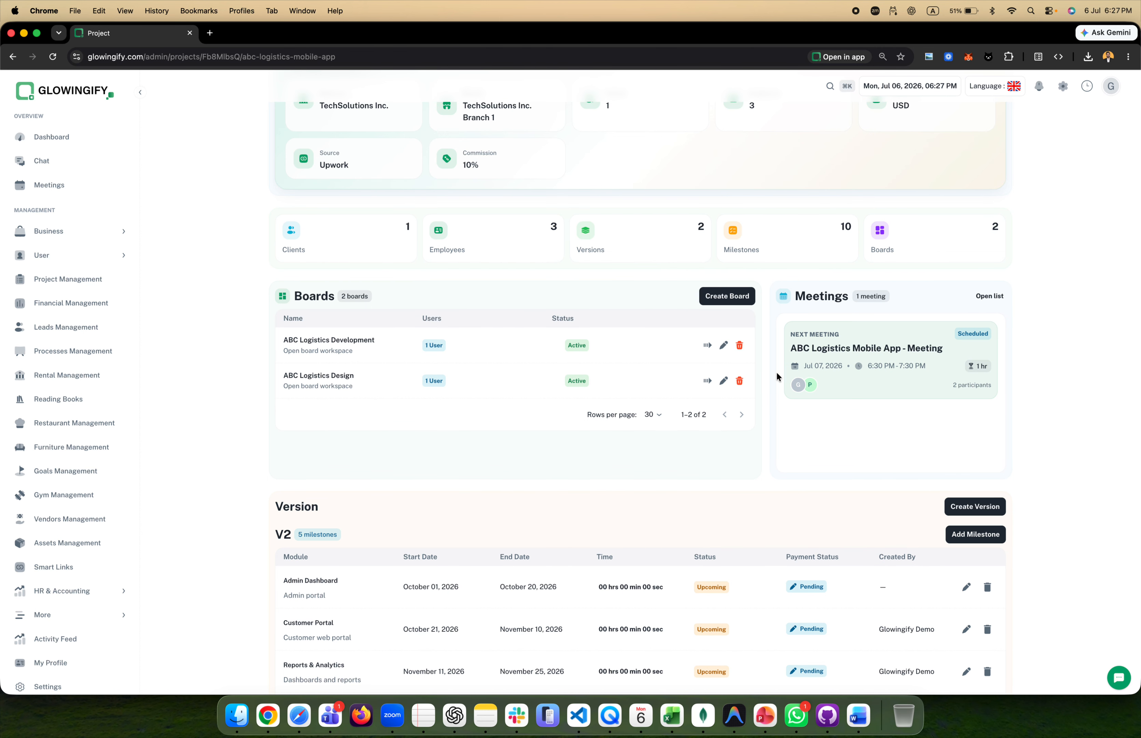
pyautogui.scroll(3, 596, 564)
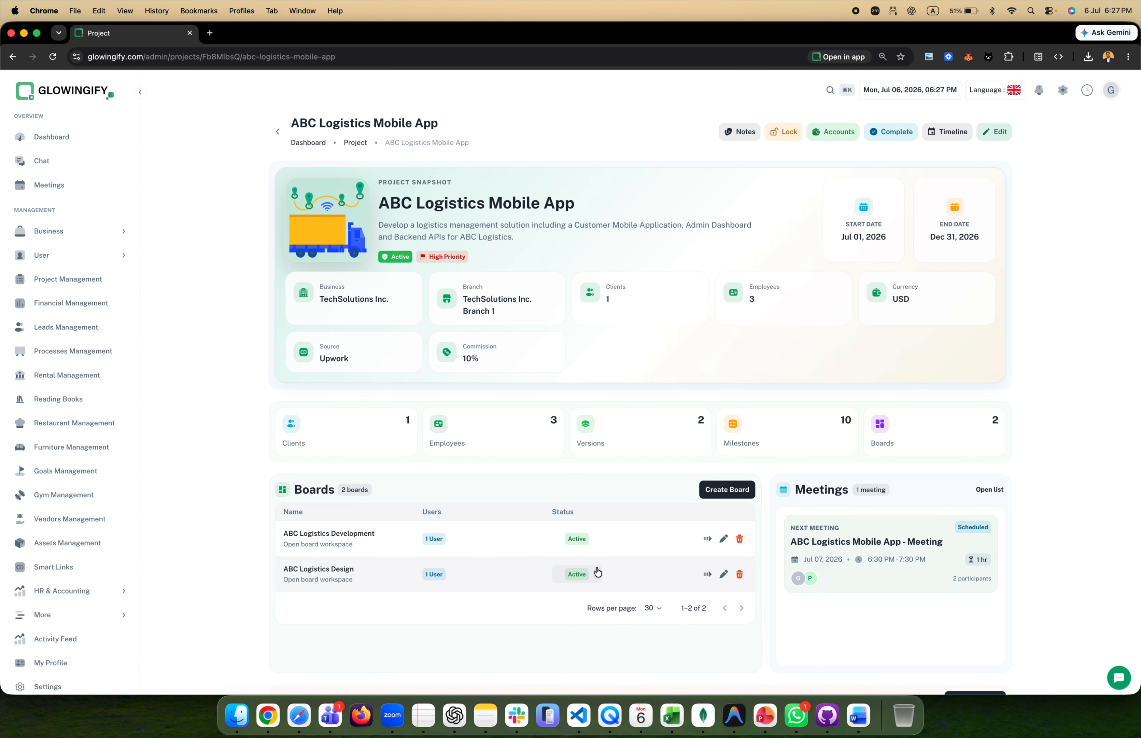
pyautogui.scroll(-3, 596, 565)
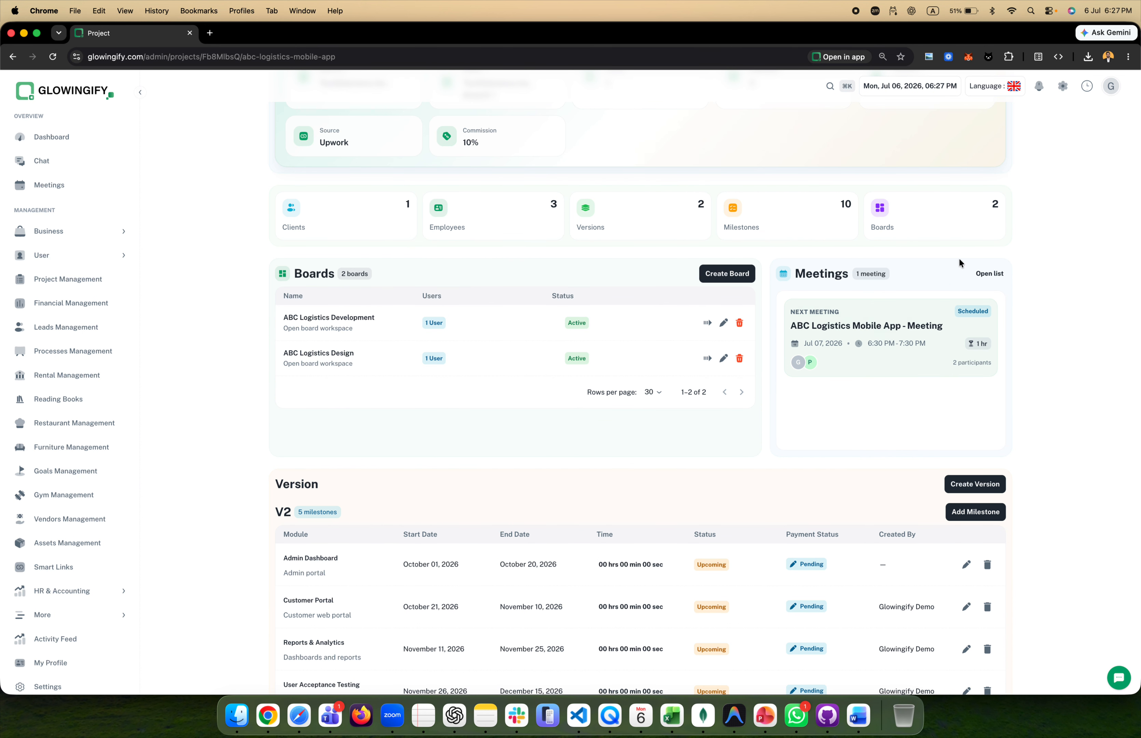
pyautogui.scroll(-3, 900, 369)
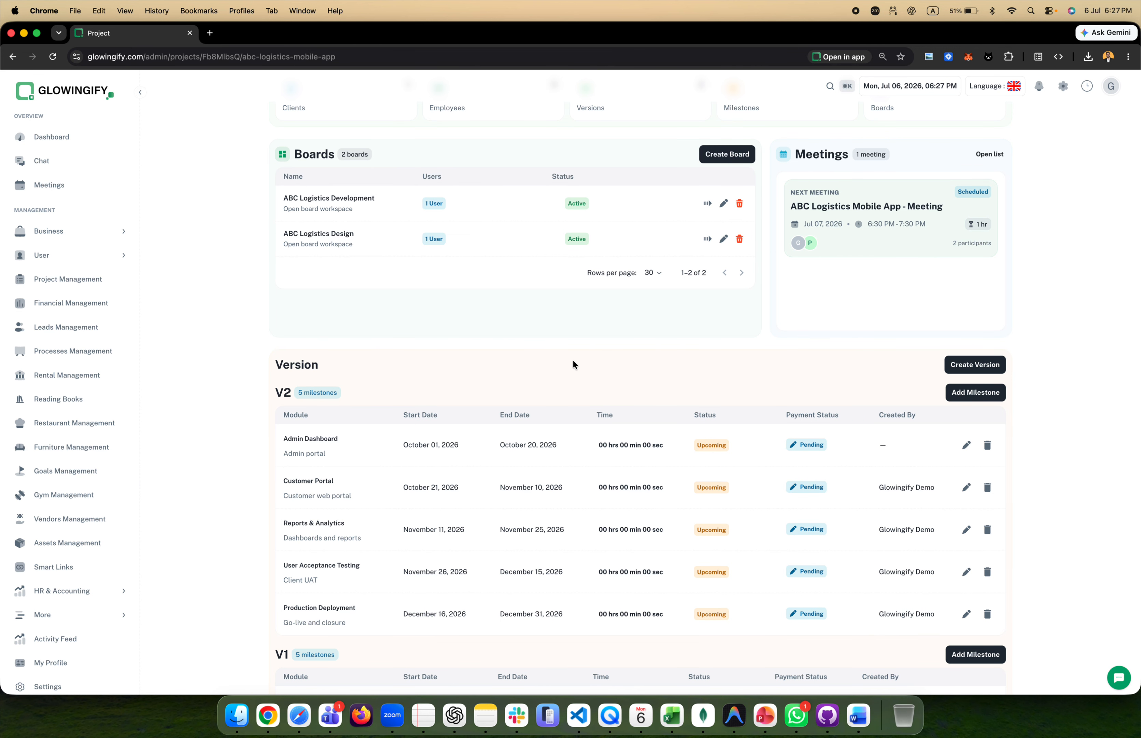
pyautogui.scroll(-3, 574, 361)
pyautogui.scroll(-10, 574, 360)
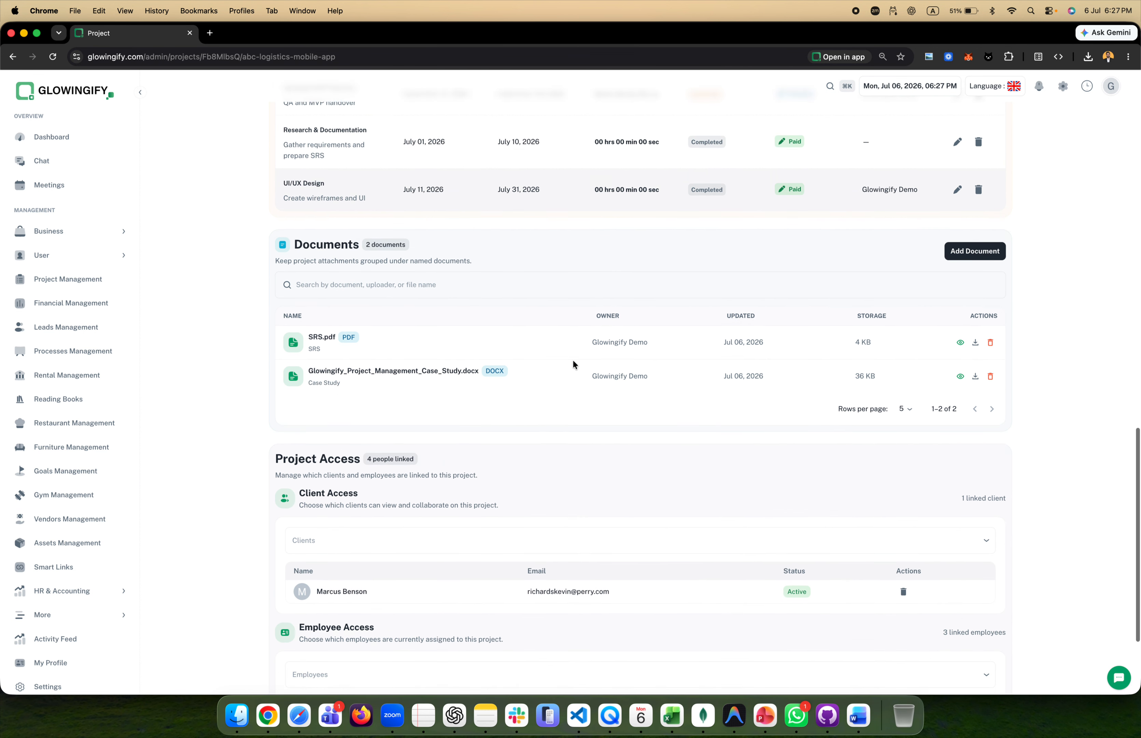
pyautogui.scroll(-2, 456, 359)
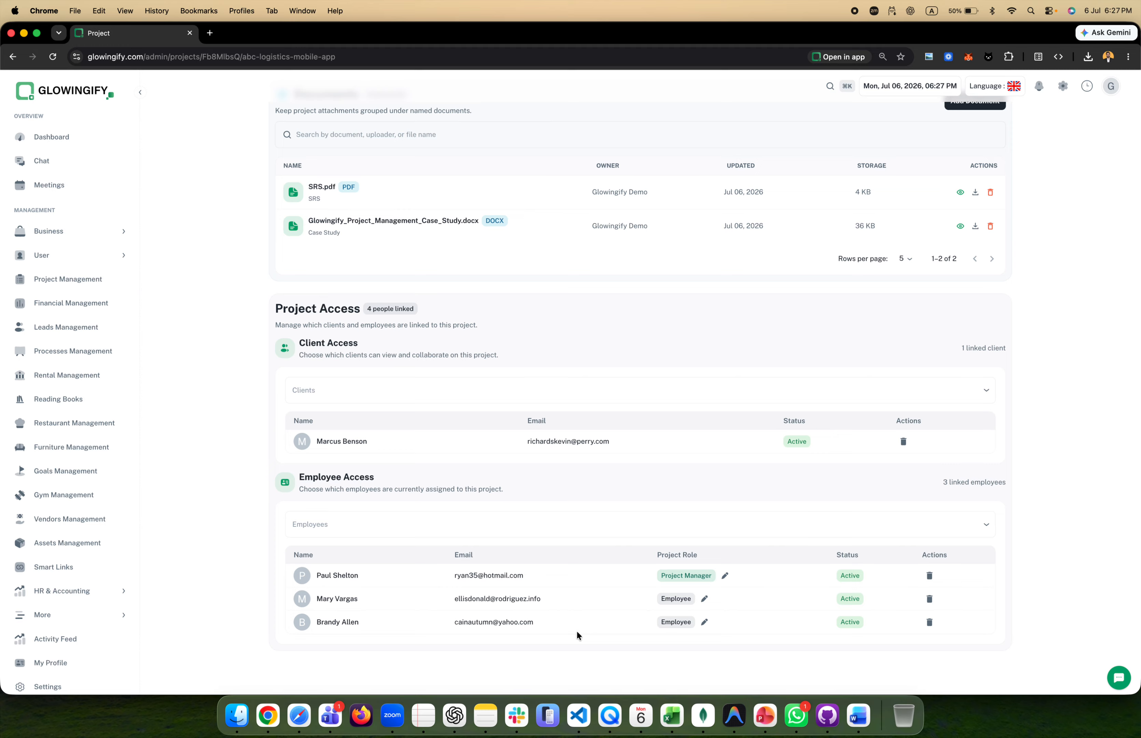
pyautogui.scroll(15, 576, 631)
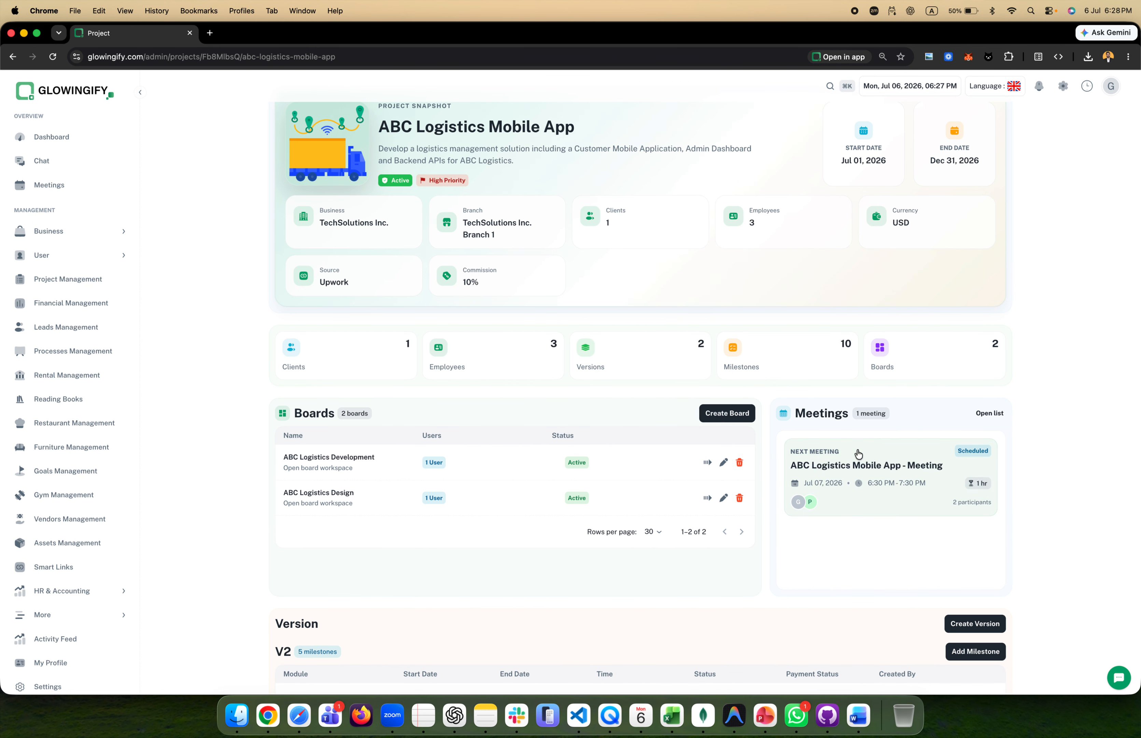
pyautogui.scroll(1, 544, 432)
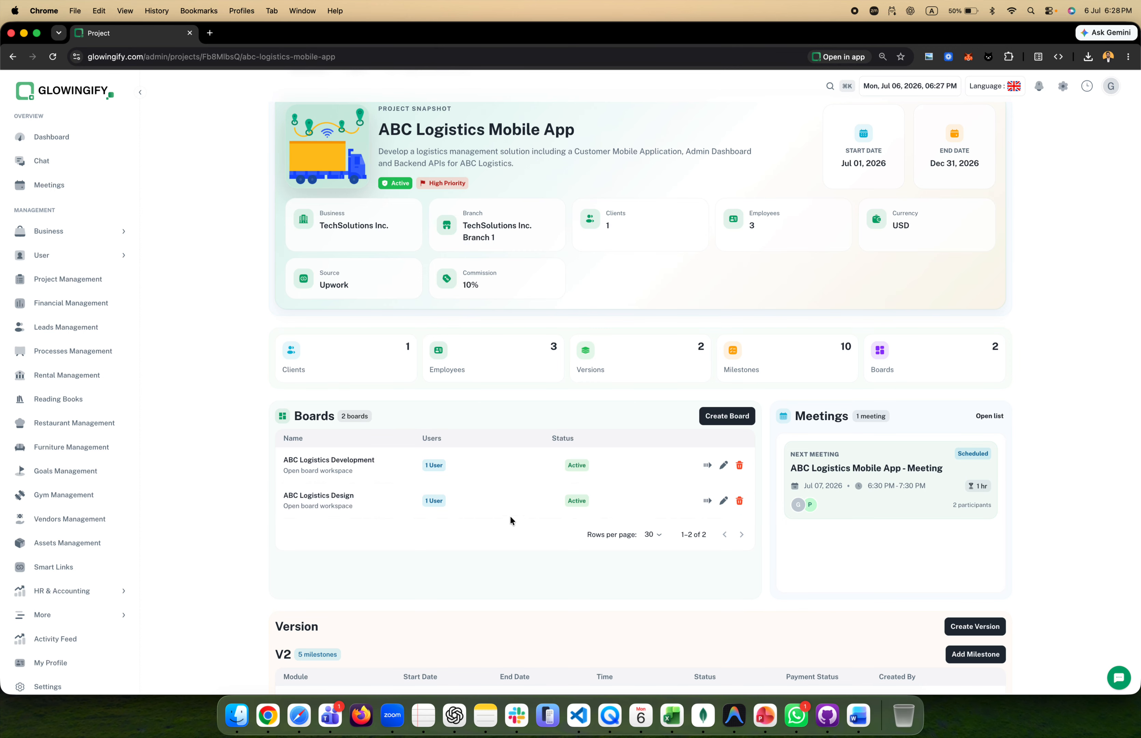
# View the ABC Logistics Design board and return to the project page.
pyautogui.click(485, 507)
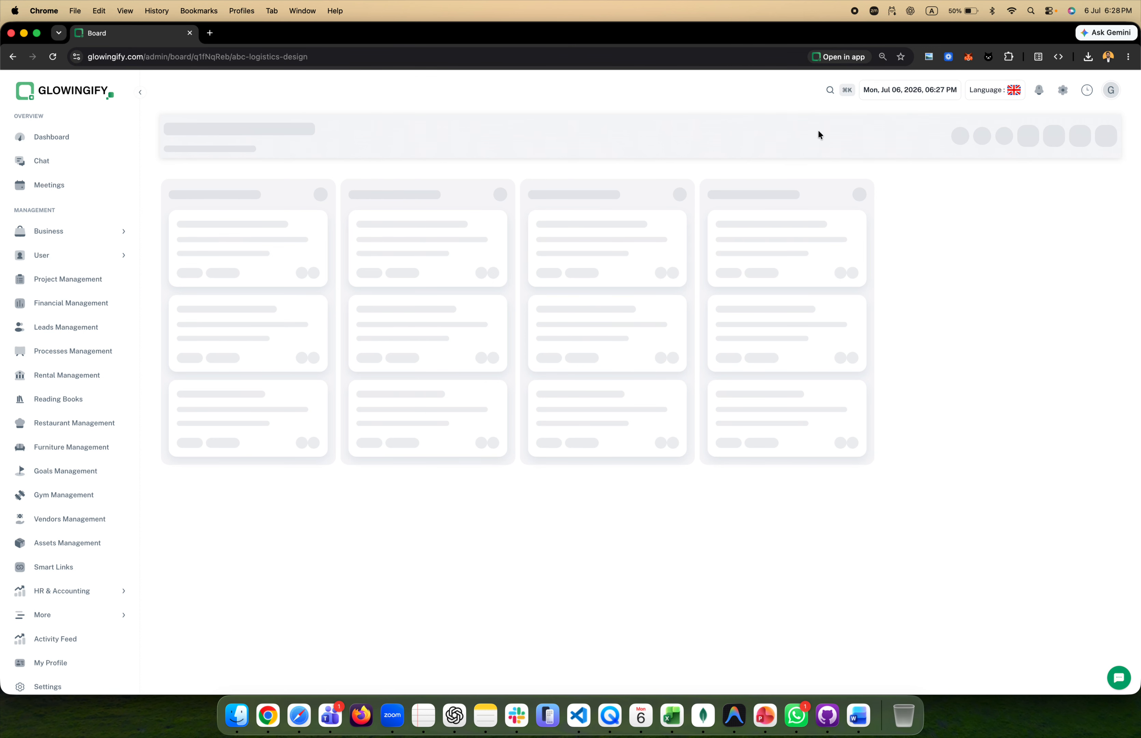
pyautogui.click(229, 134)
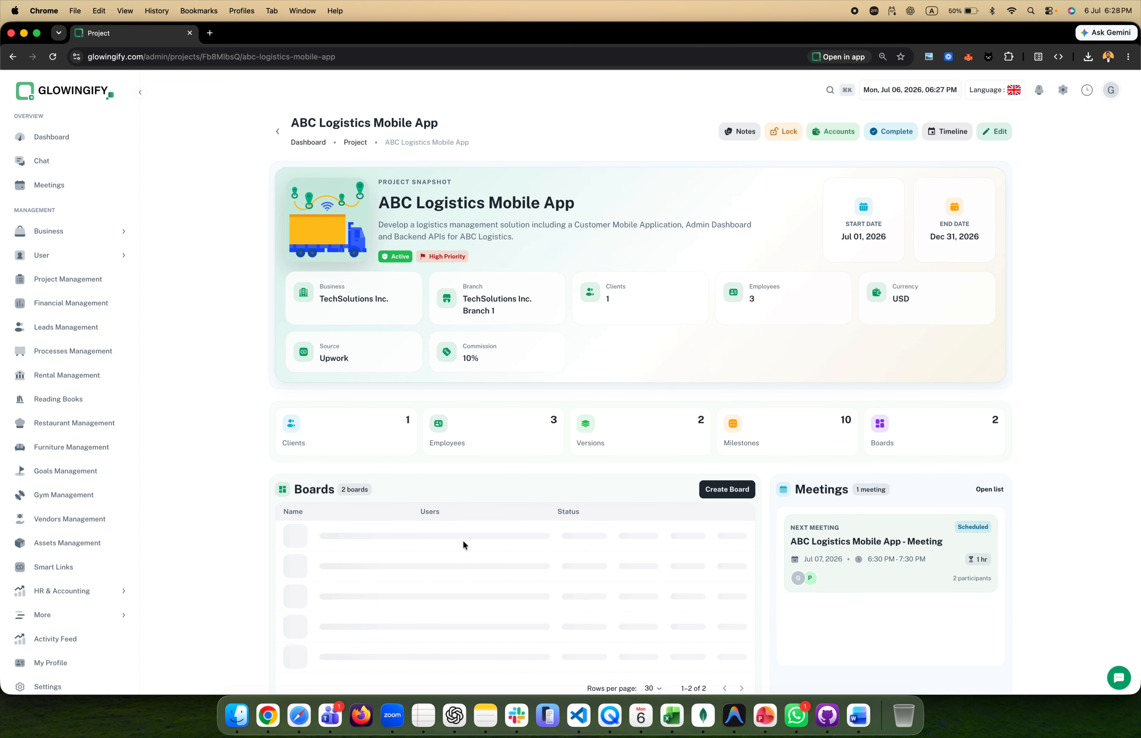
pyautogui.scroll(-3, 462, 541)
# On the ABC Logistics Development board, additionally assign the client contact to the Review Requirements task.
pyautogui.click(488, 442)
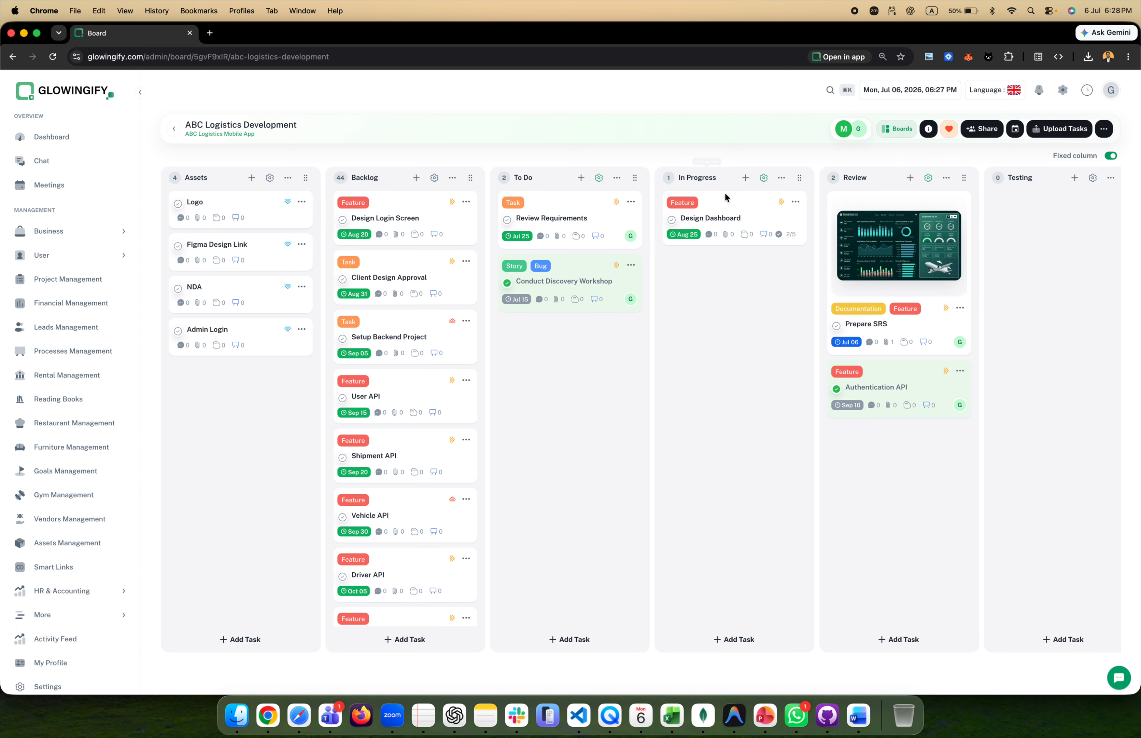
pyautogui.click(559, 219)
pyautogui.click(934, 161)
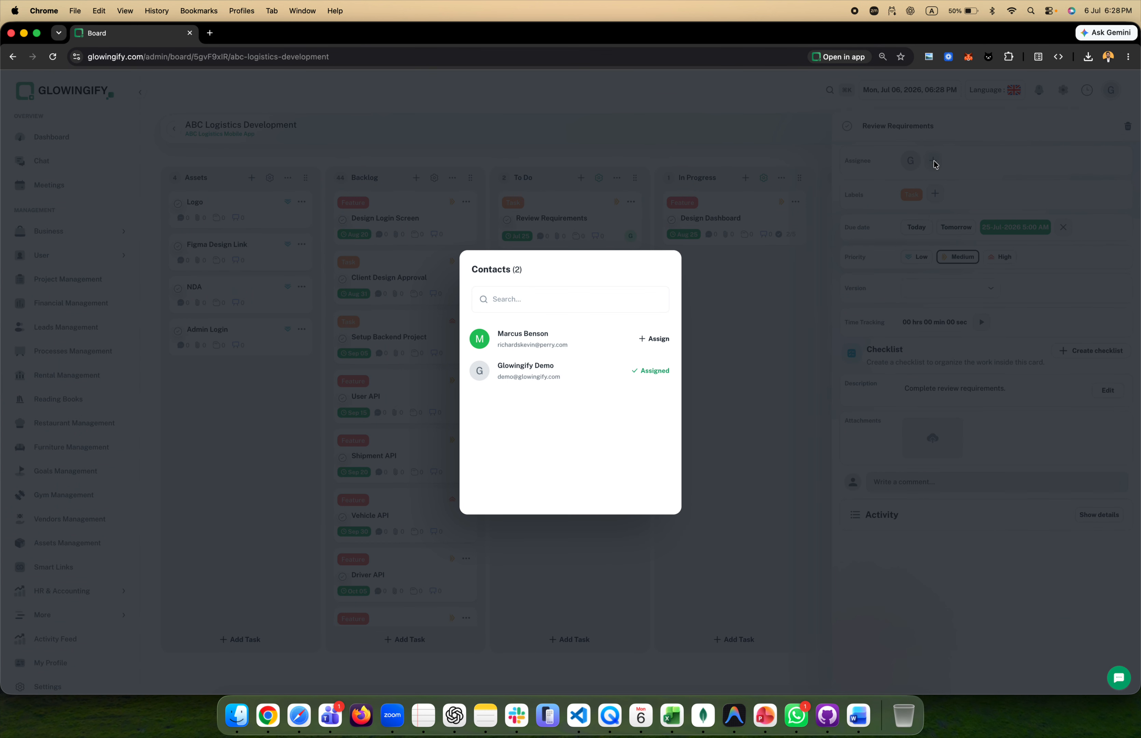
pyautogui.click(658, 338)
pyautogui.click(738, 286)
pyautogui.click(738, 285)
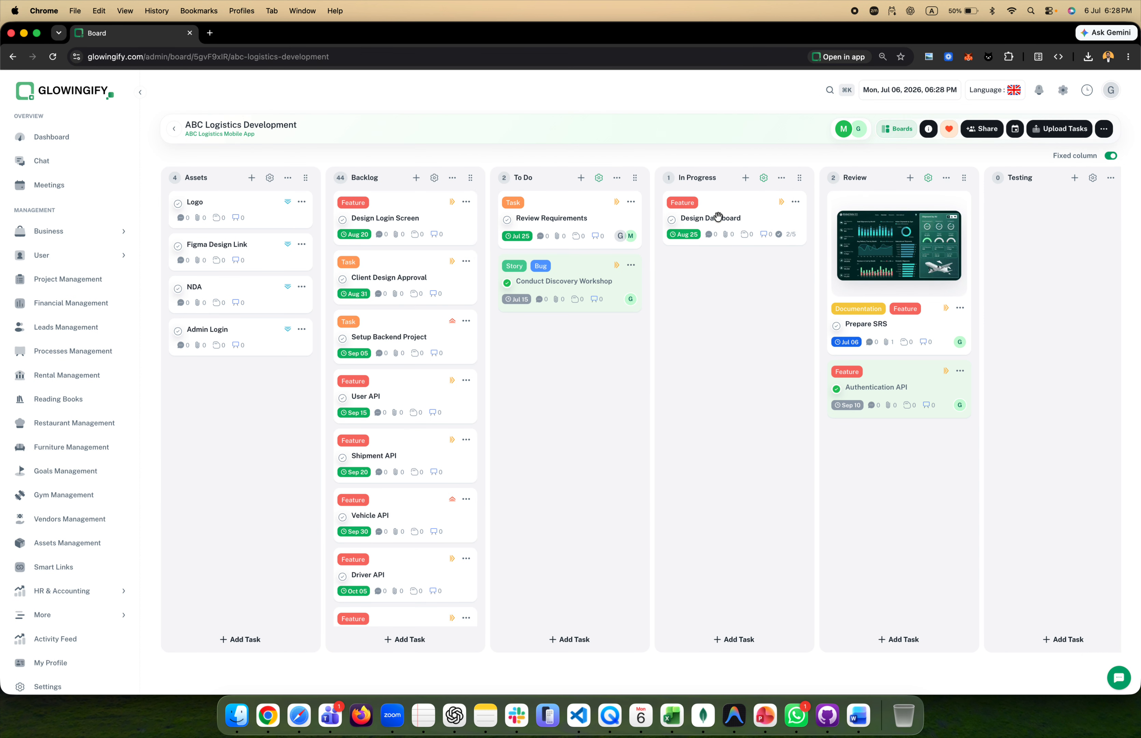
# Return to the ABC Logistics Mobile App project page and review its milestones, documents and linked clients and employees.
pyautogui.click(234, 138)
pyautogui.scroll(-1, 562, 490)
pyautogui.scroll(-3, 562, 489)
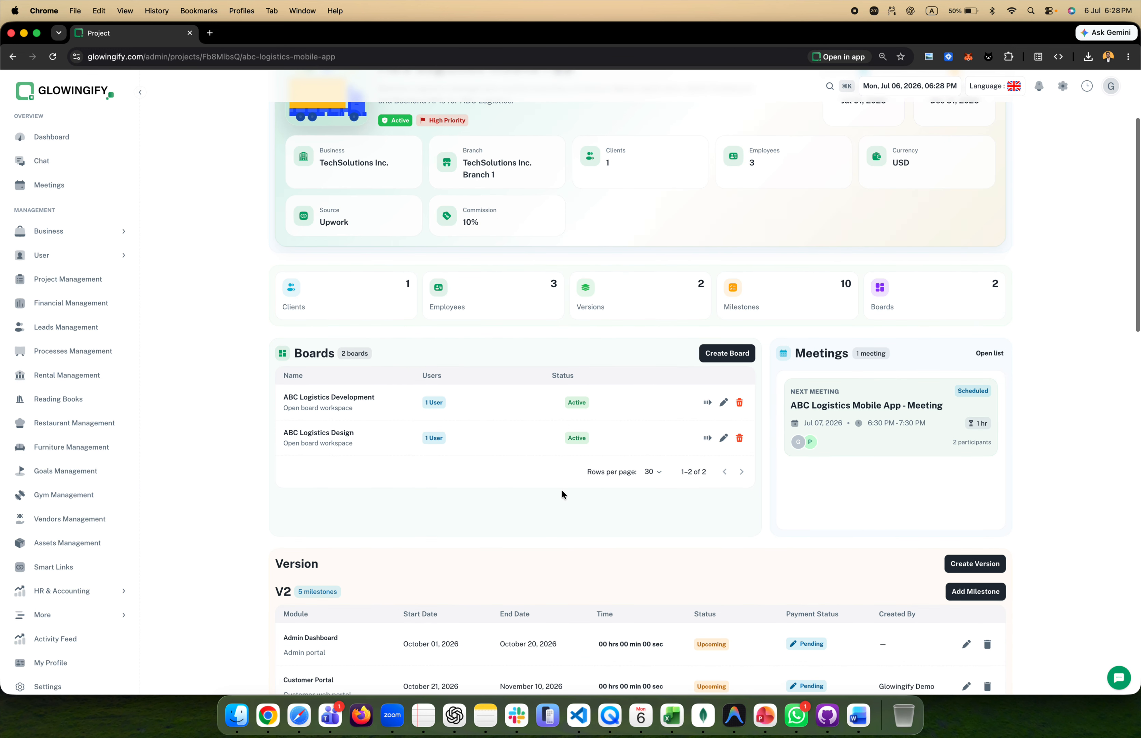
pyautogui.scroll(-5, 838, 440)
pyautogui.scroll(-15, 493, 489)
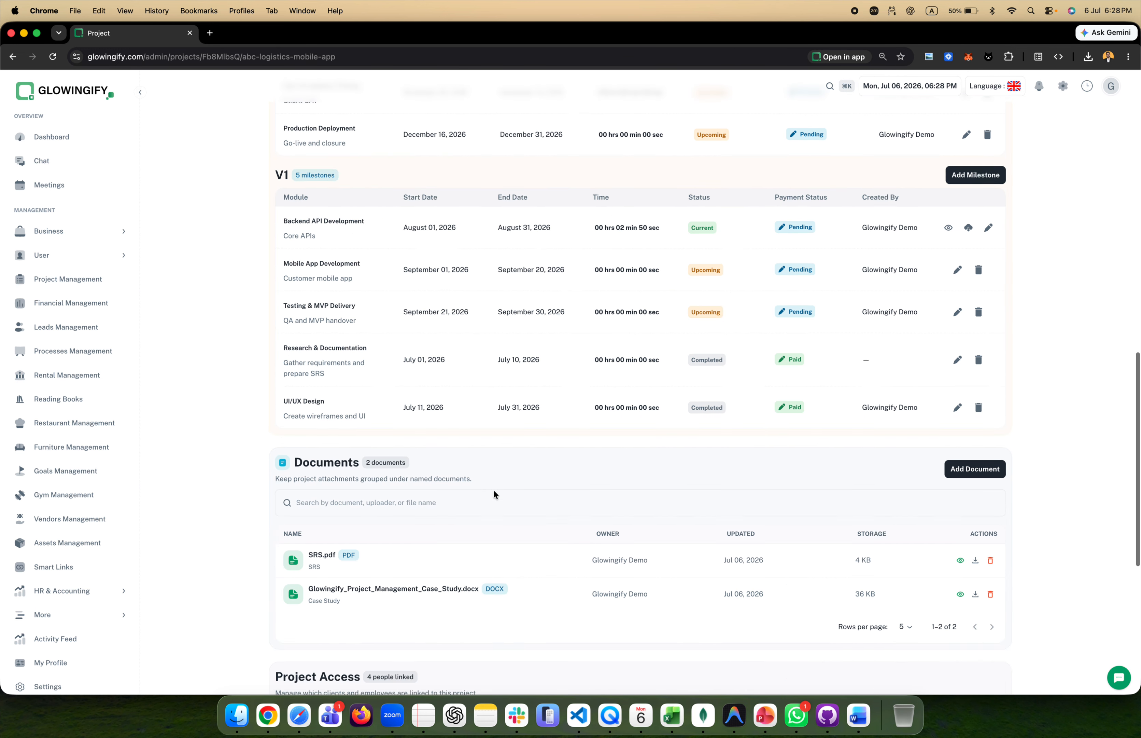
pyautogui.scroll(-3, 494, 494)
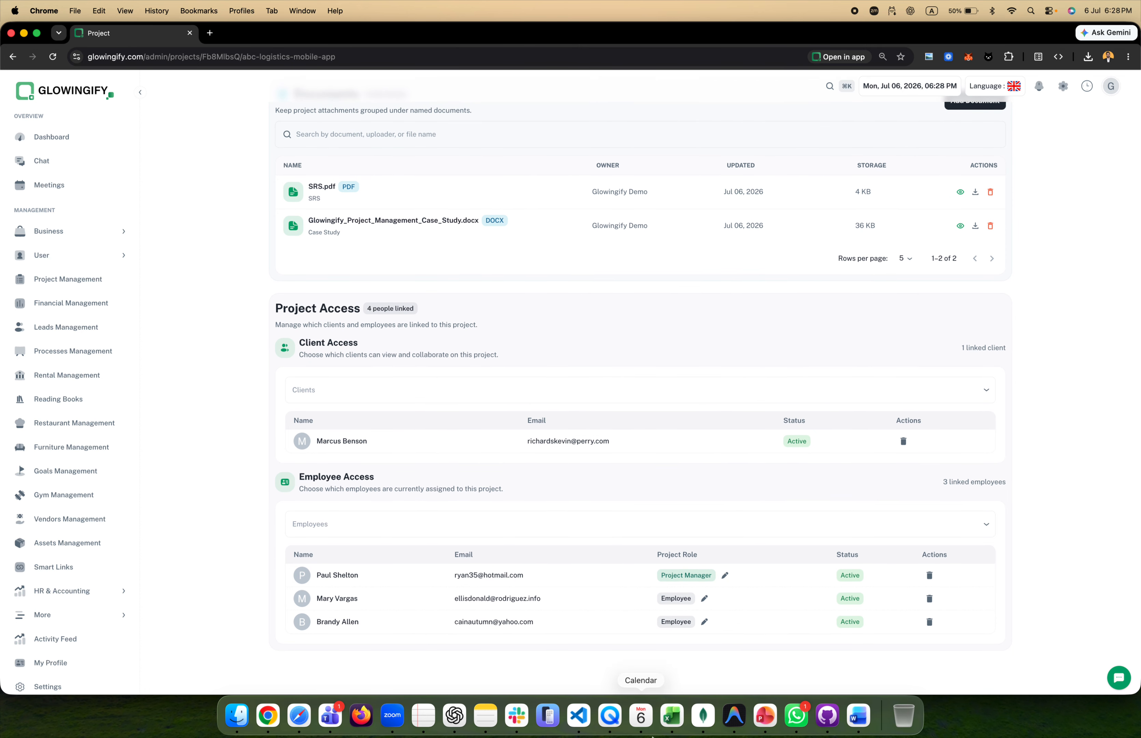
pyautogui.scroll(20, 518, 522)
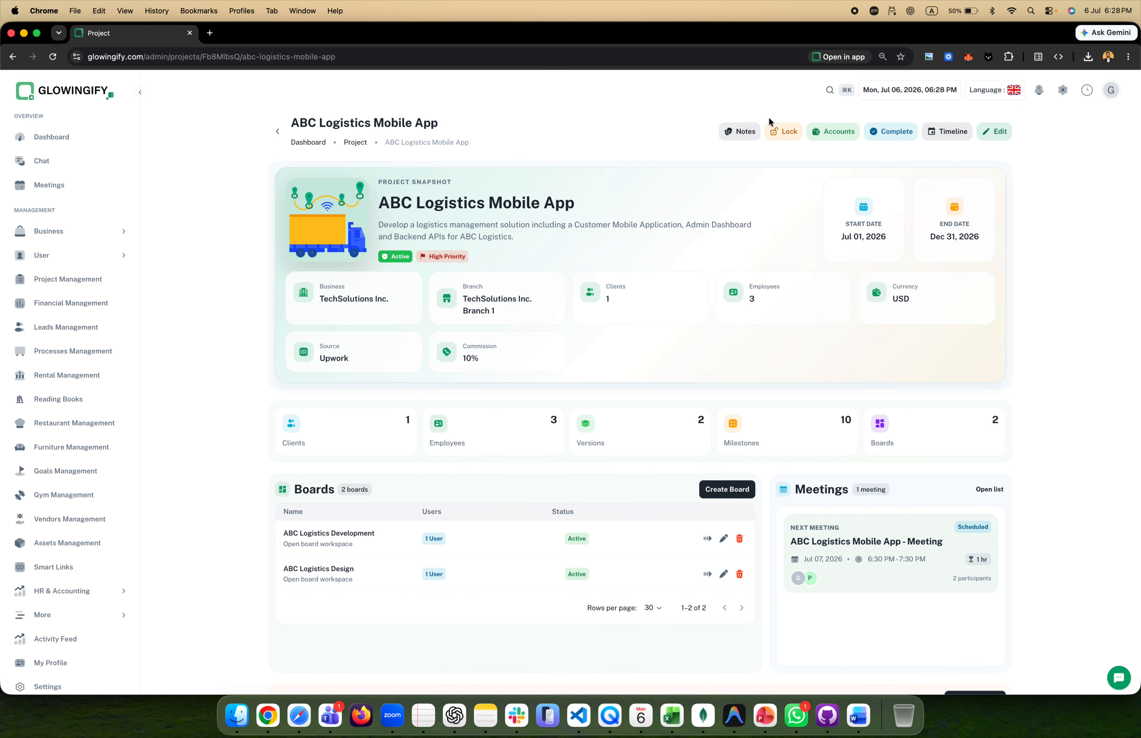
# Save "Client has provided domain access." as a public project note and like it.
pyautogui.click(744, 135)
pyautogui.click(933, 144)
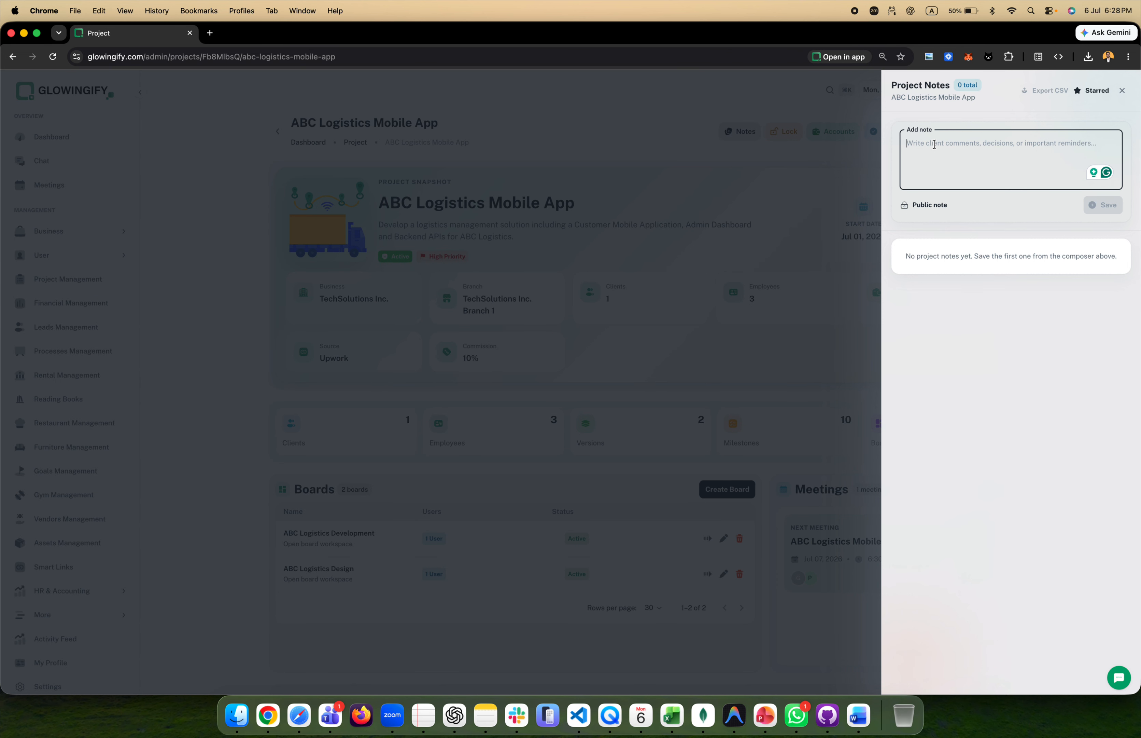
pyautogui.write('Cli')
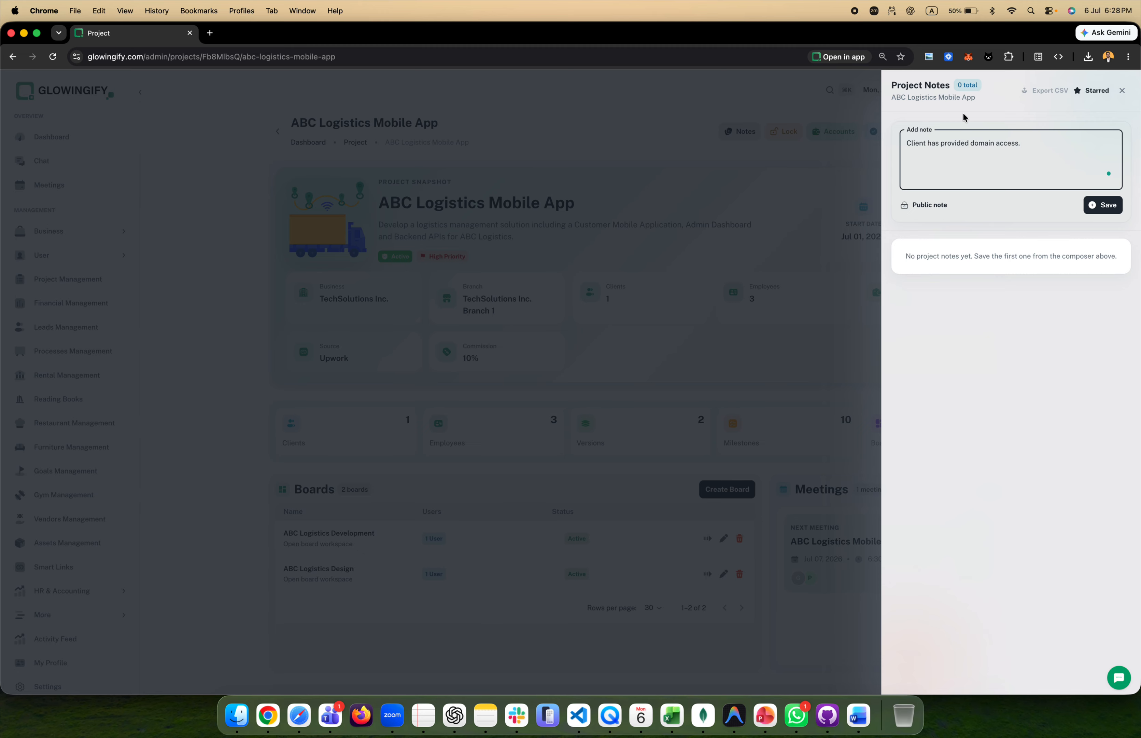
pyautogui.click(929, 206)
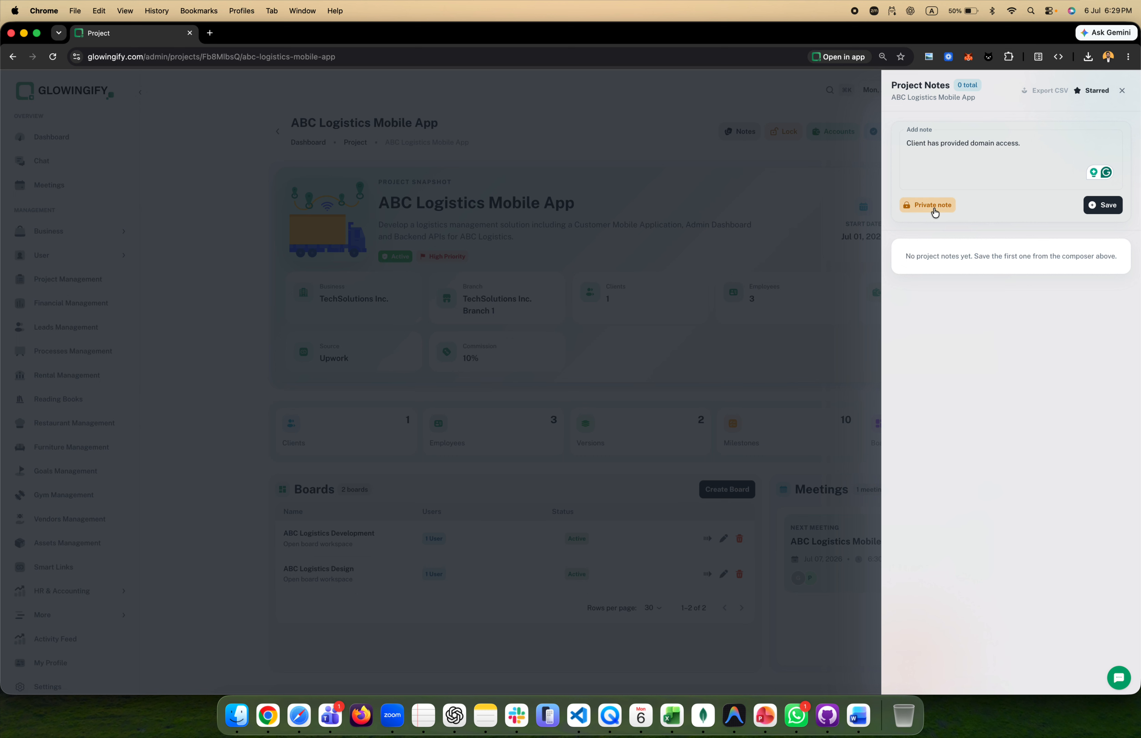
pyautogui.click(923, 207)
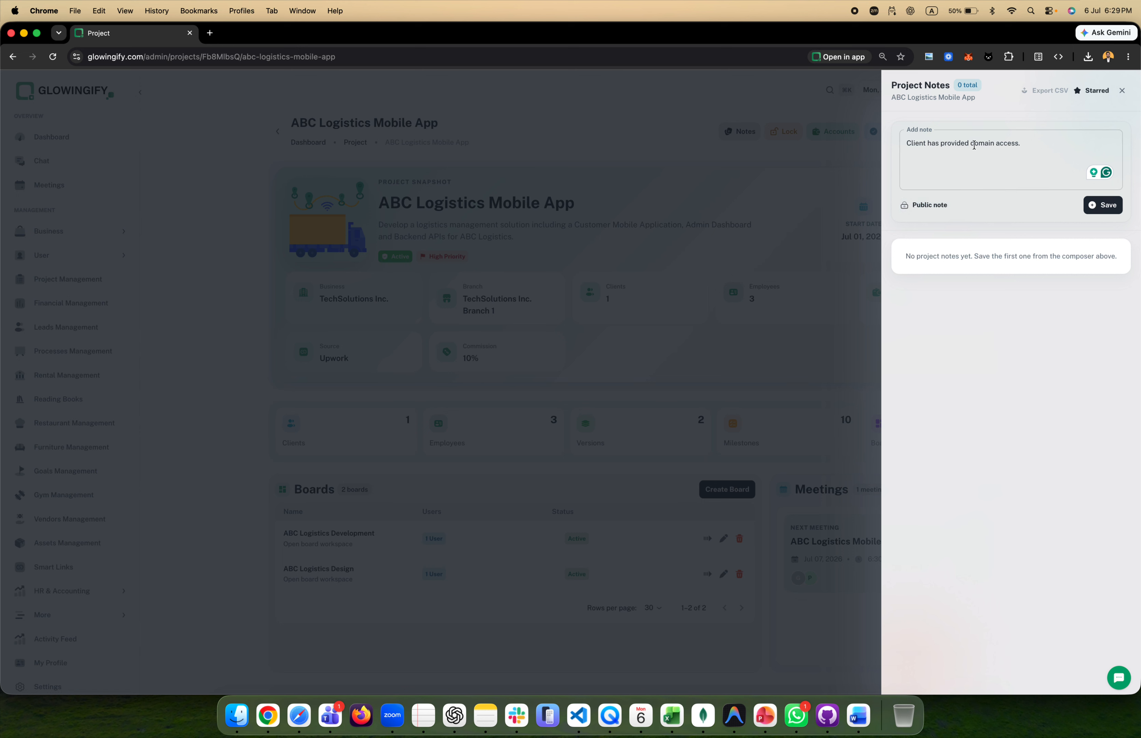
pyautogui.click(1088, 205)
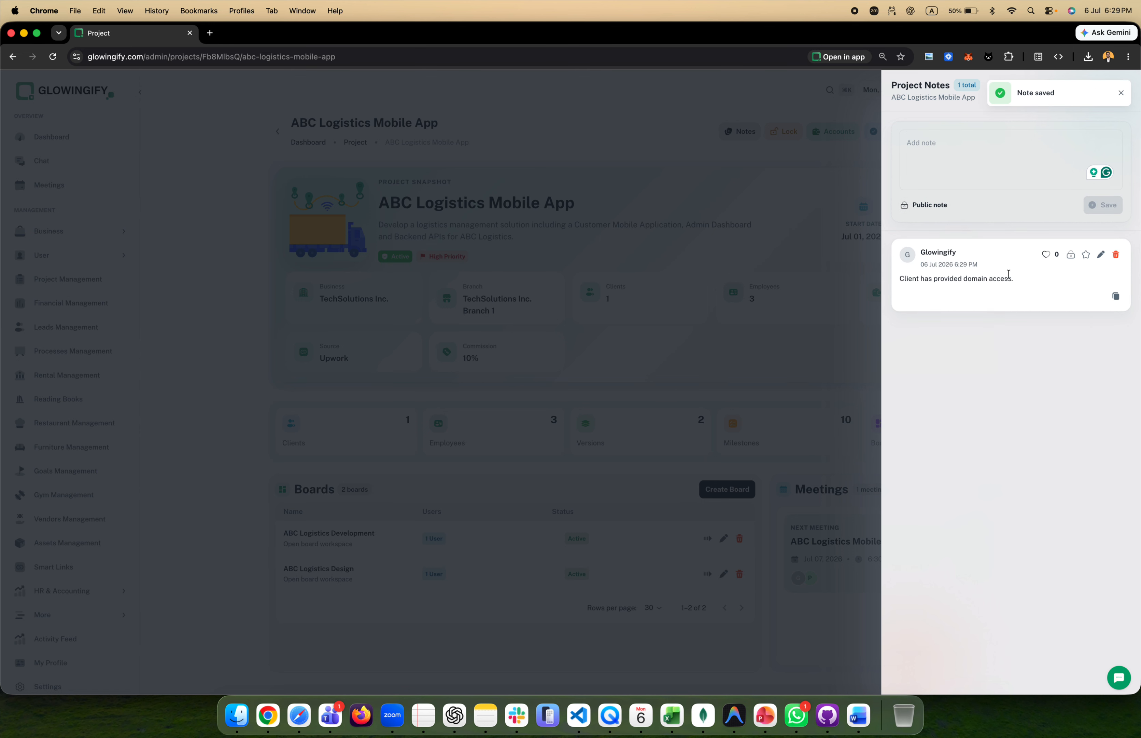
pyautogui.click(1047, 255)
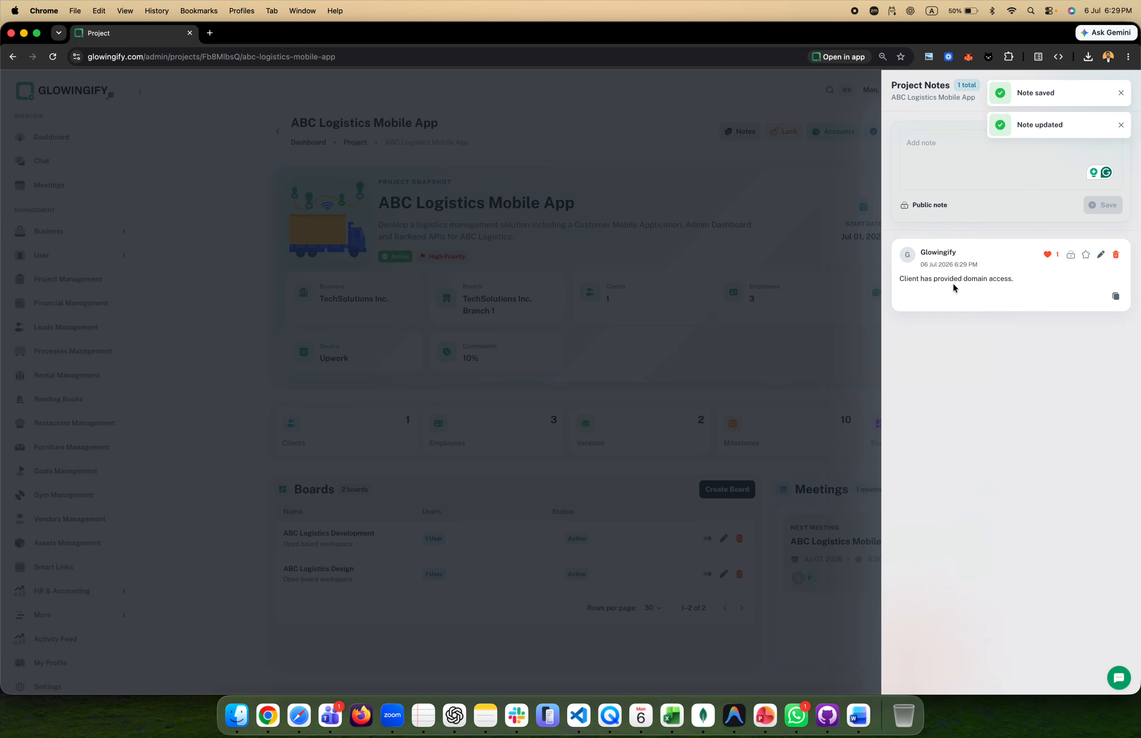
# Star the "Client has provided domain access." note, copy it and close the project notes.
pyautogui.click(1084, 258)
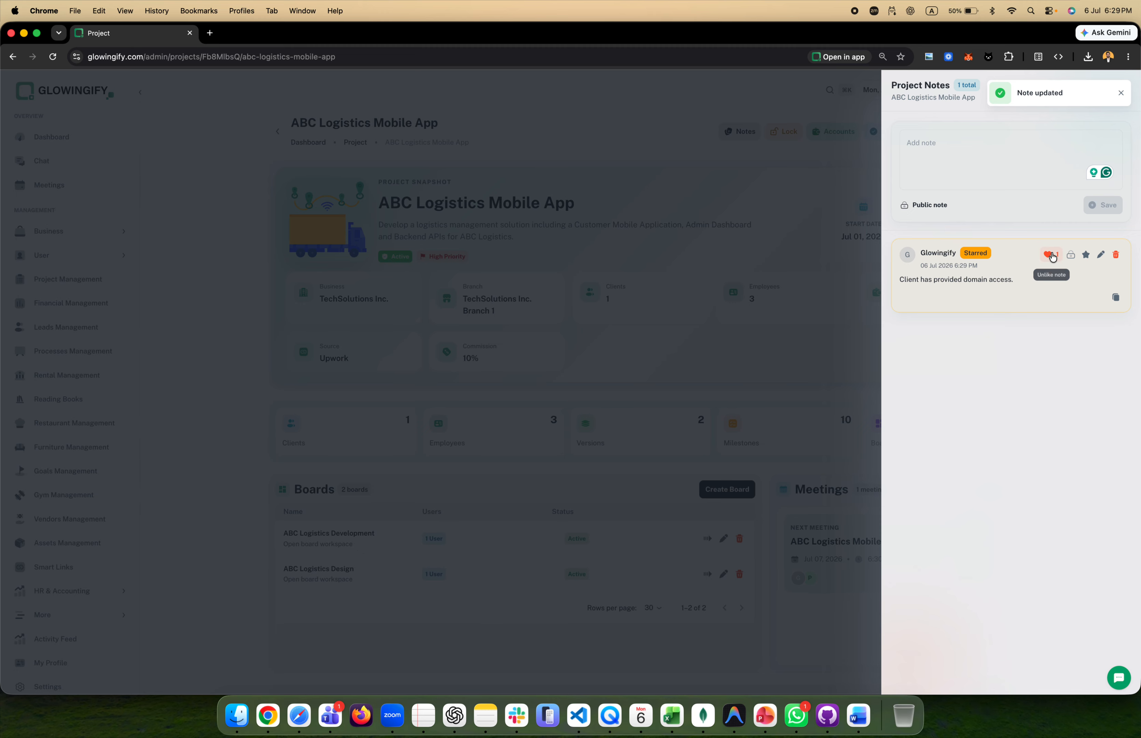
pyautogui.click(1117, 297)
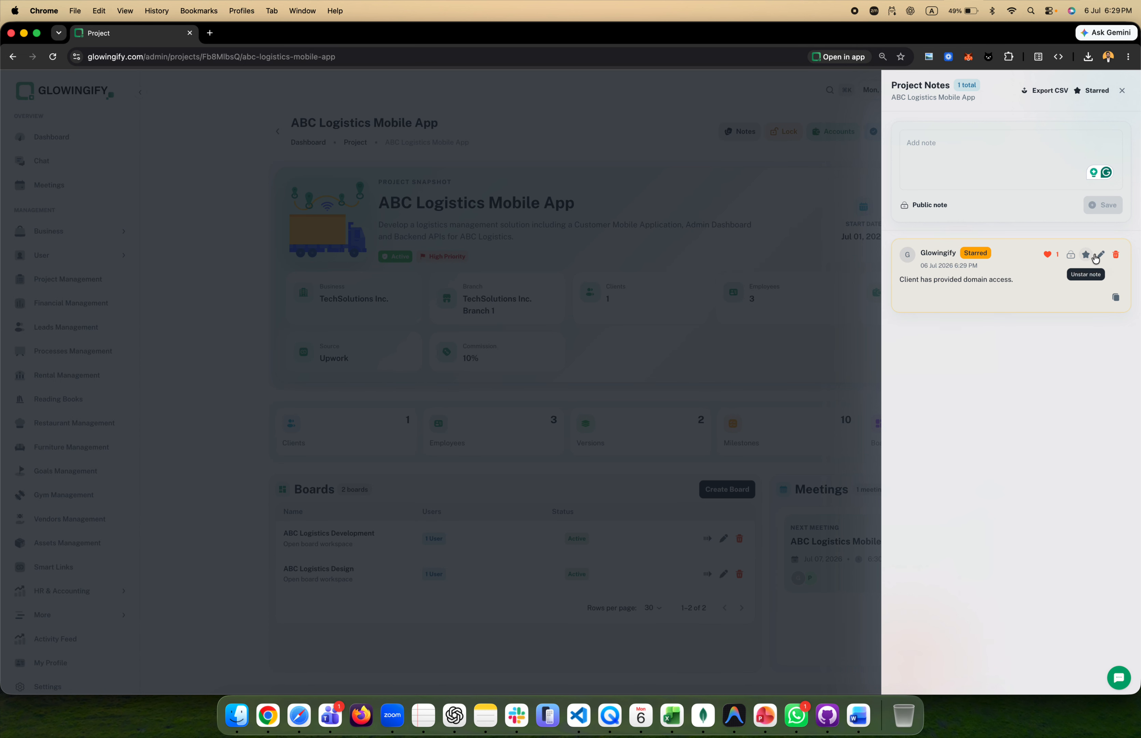
pyautogui.click(763, 258)
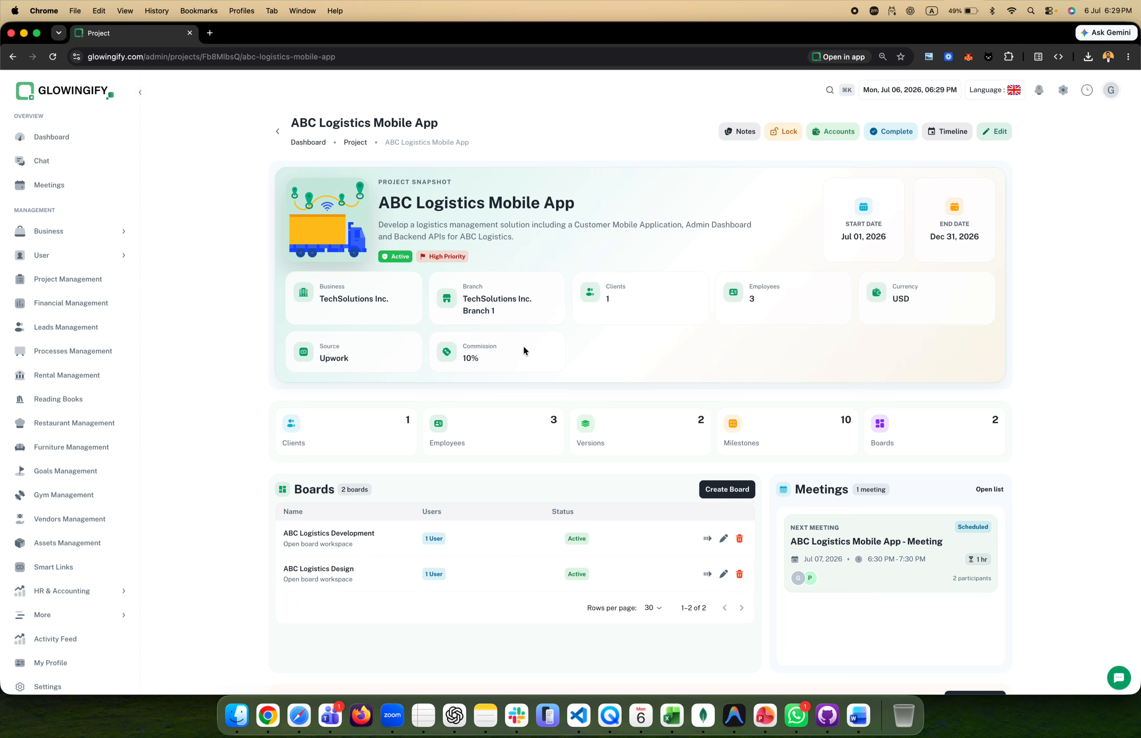
# Try to export the project notes as CSV, cancel saving the file and close the notes.
pyautogui.click(739, 131)
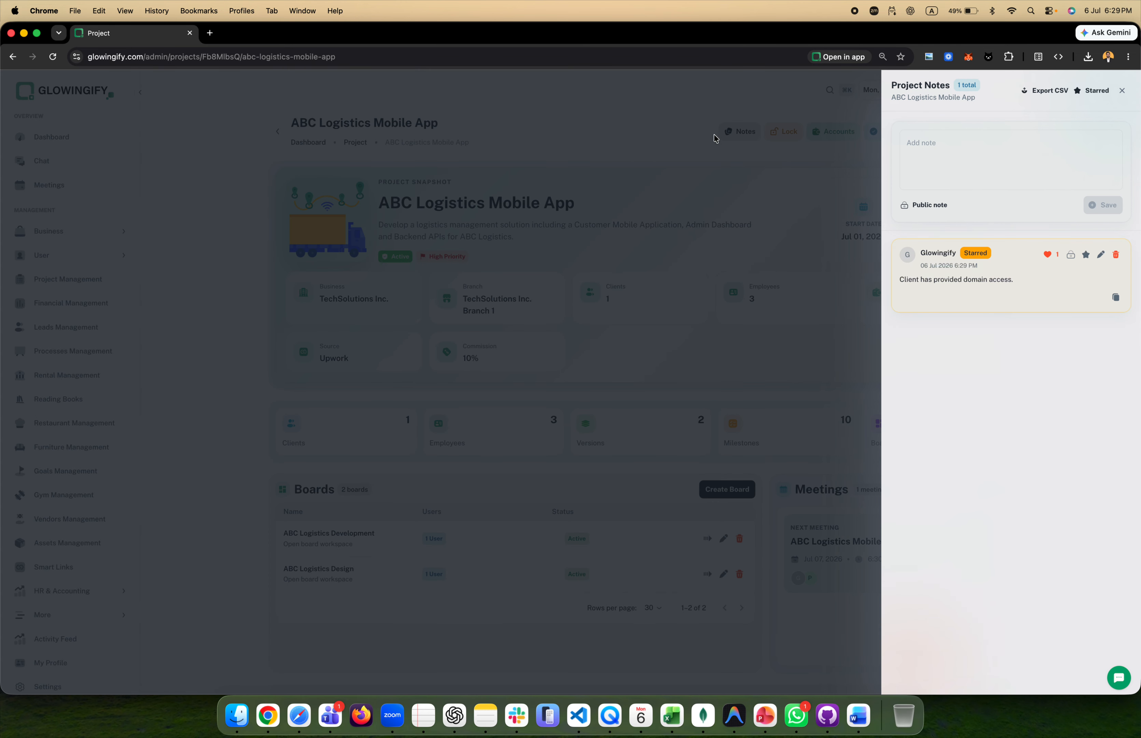
pyautogui.click(736, 129)
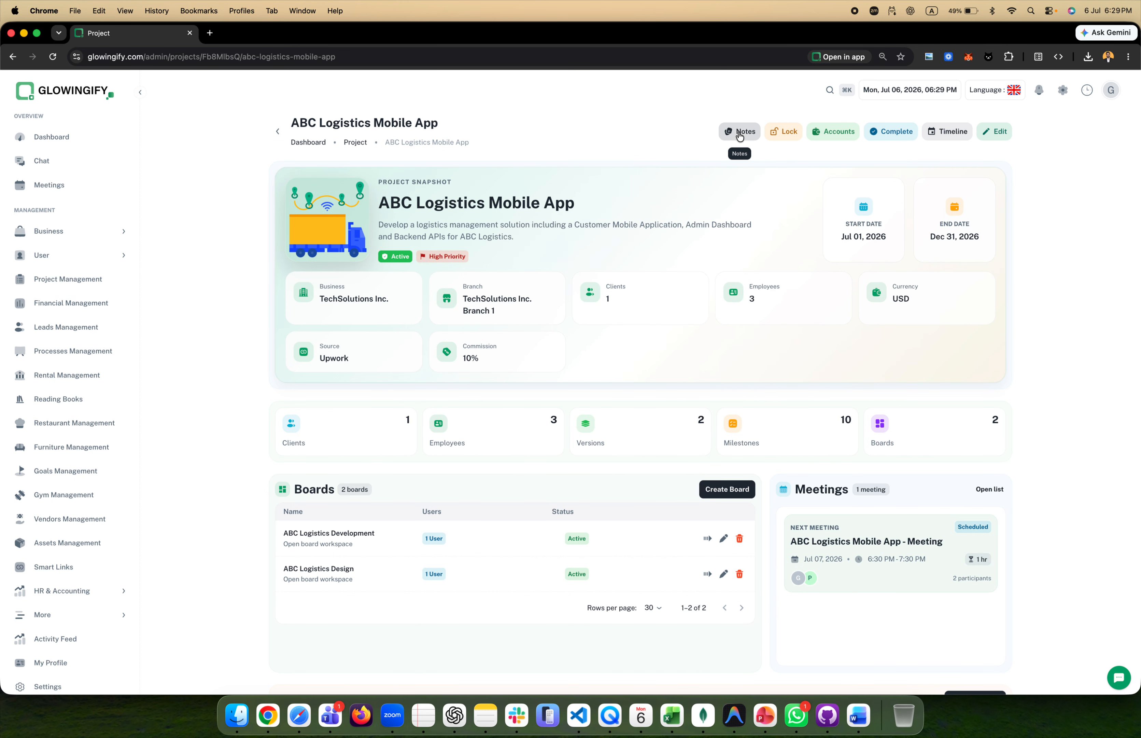
pyautogui.click(739, 132)
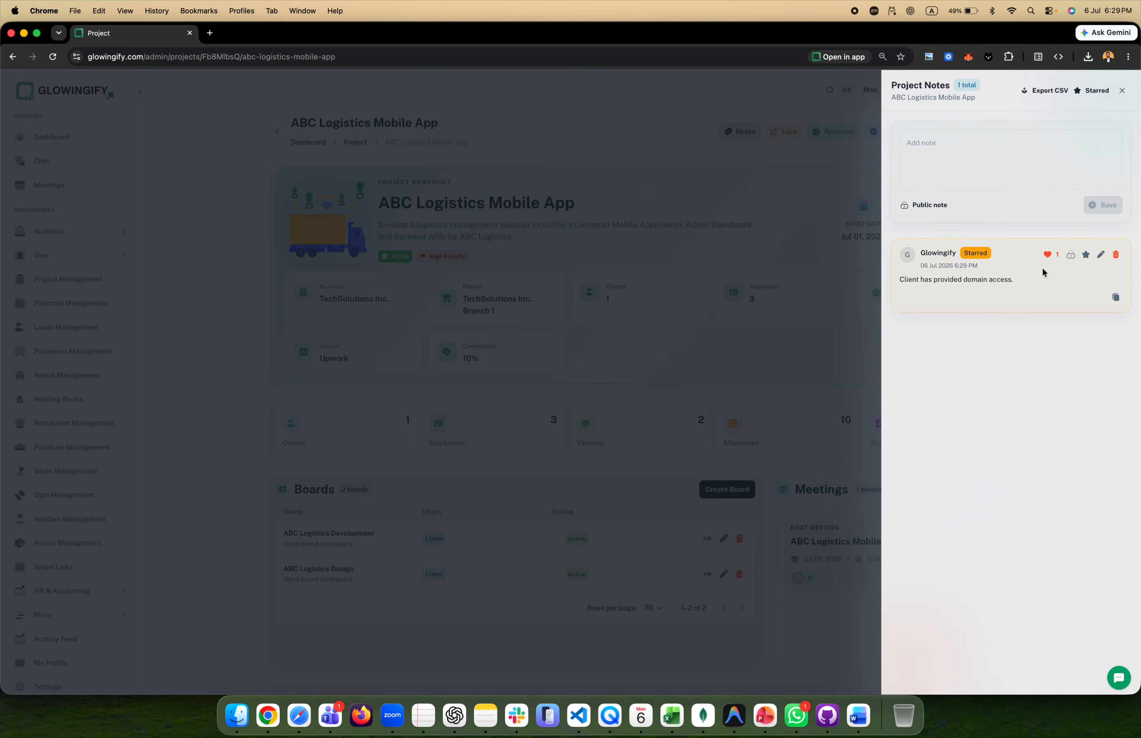
pyautogui.click(1045, 90)
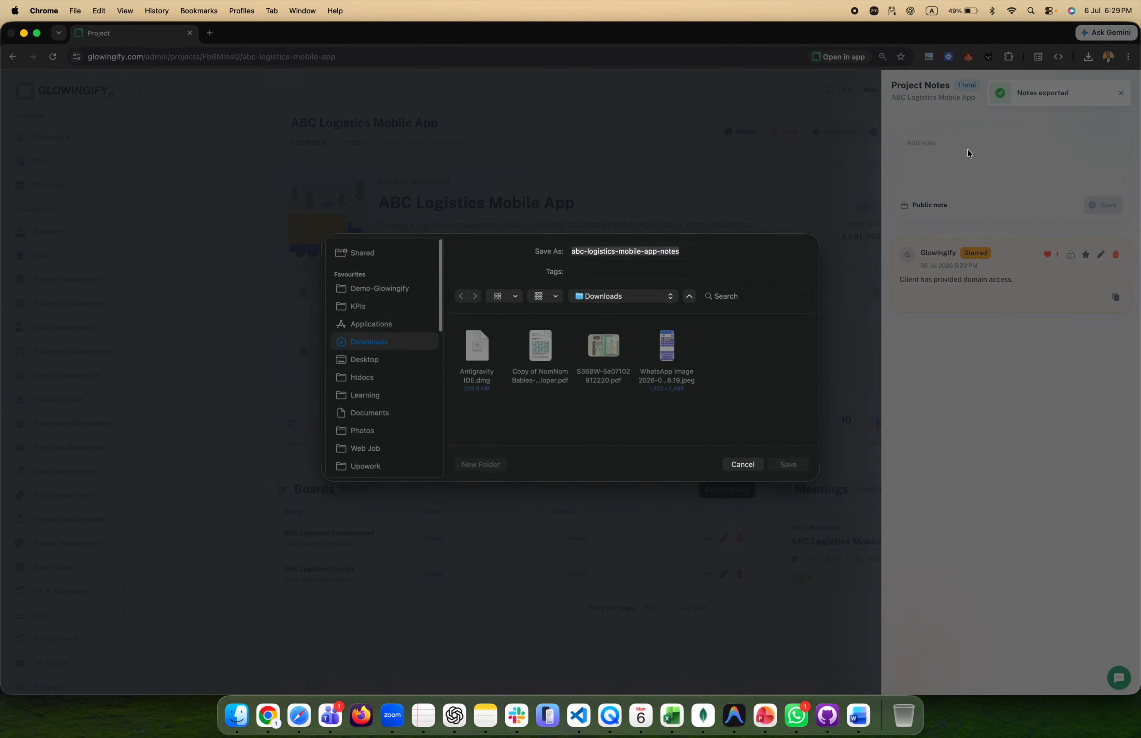
pyautogui.click(743, 464)
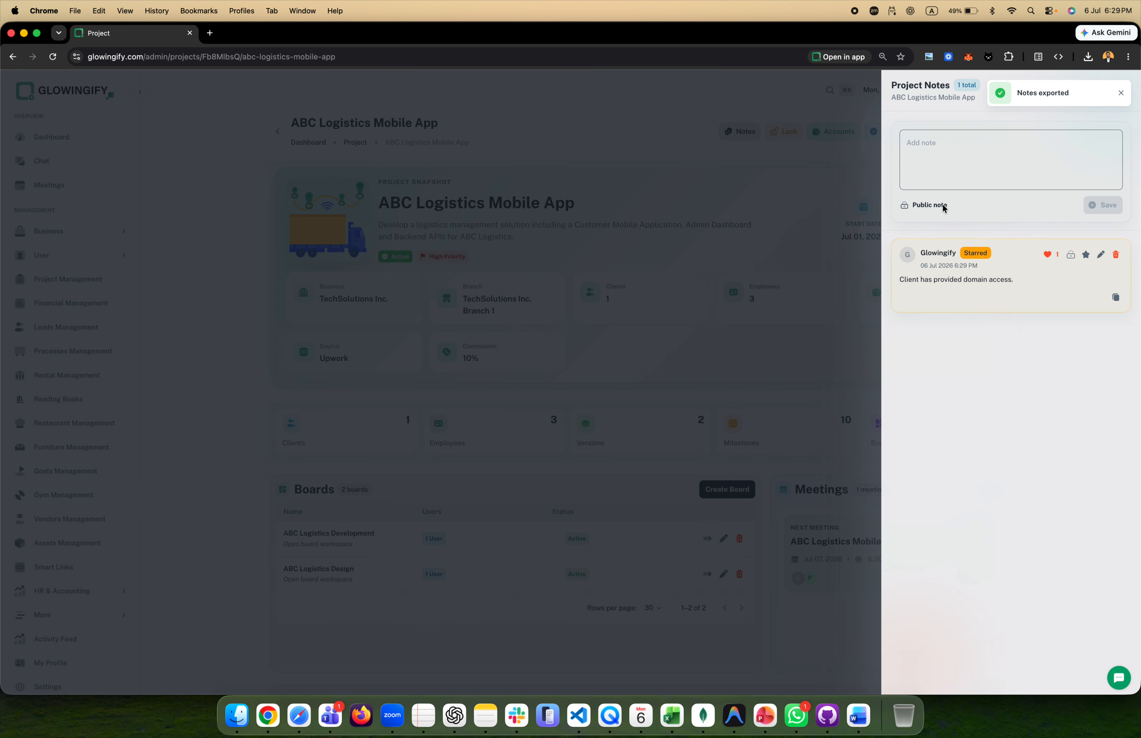
pyautogui.click(815, 187)
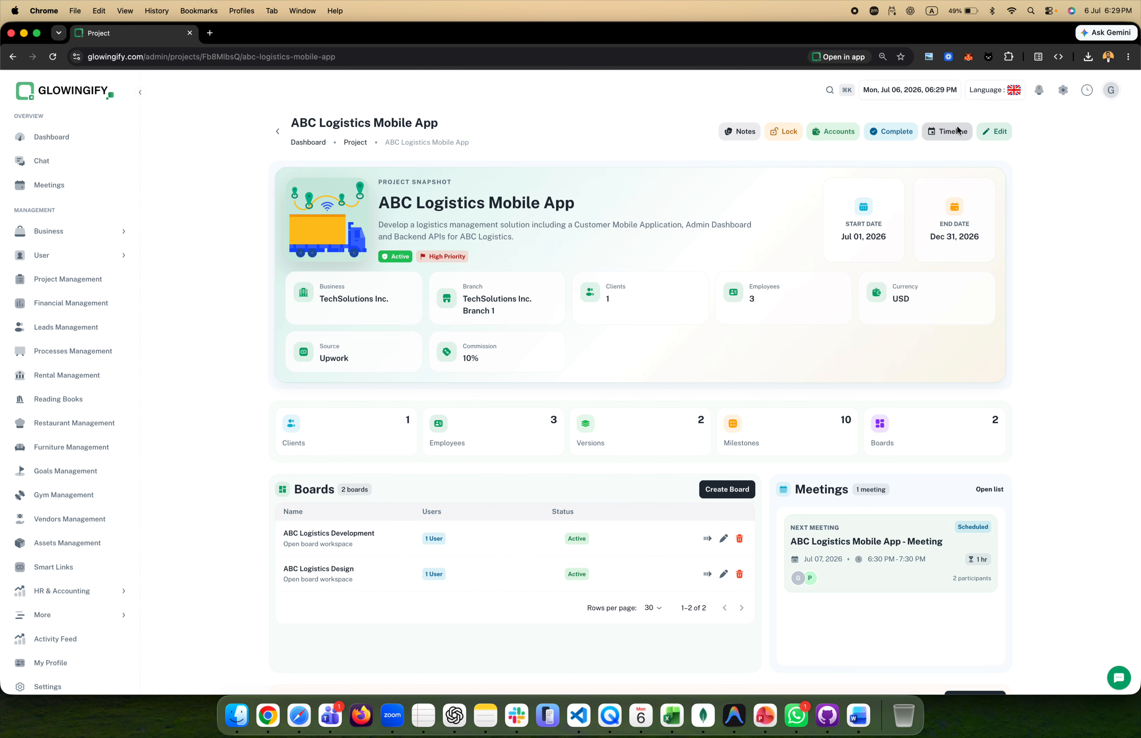
# View the project timeline calendar for July 2026, close it and review the project page's documents and access sections.
pyautogui.click(958, 131)
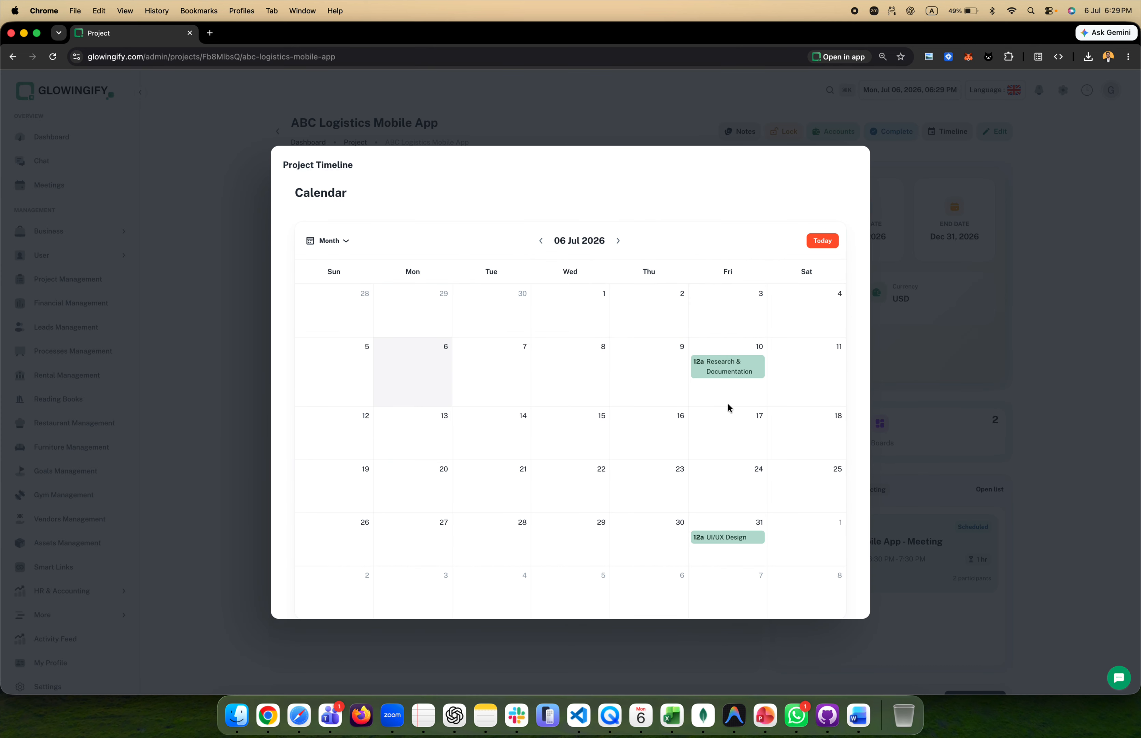
pyautogui.click(186, 406)
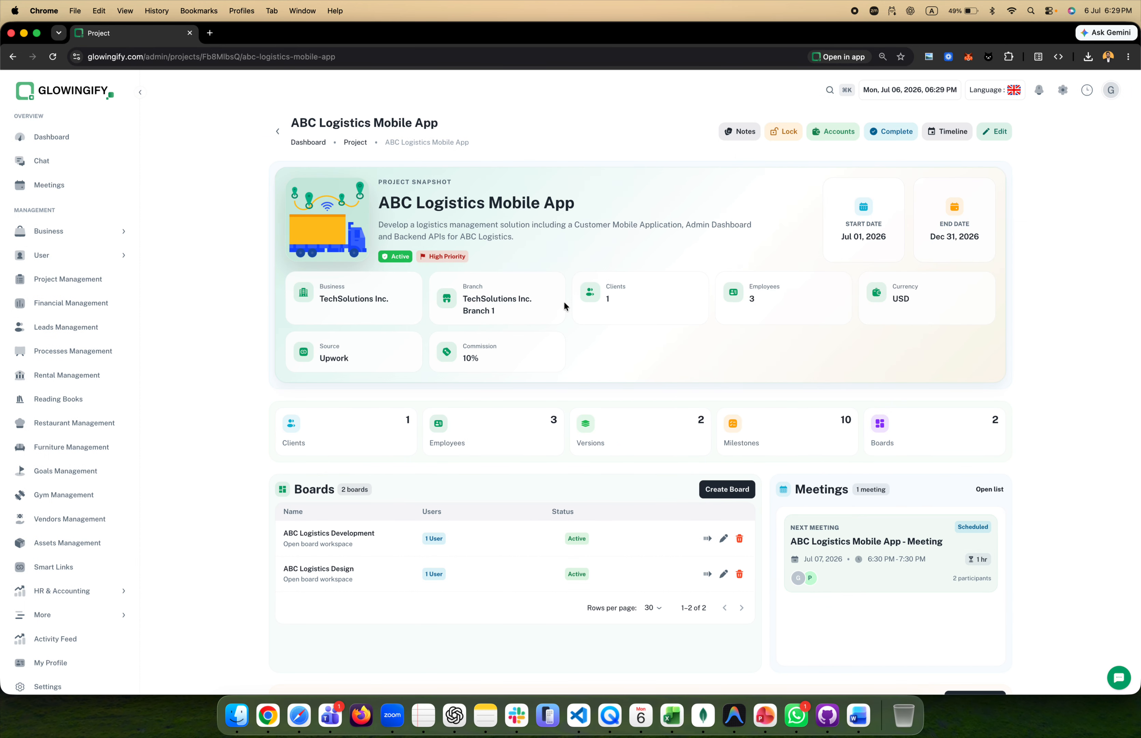
pyautogui.scroll(-15, 542, 426)
pyautogui.scroll(-5, 541, 425)
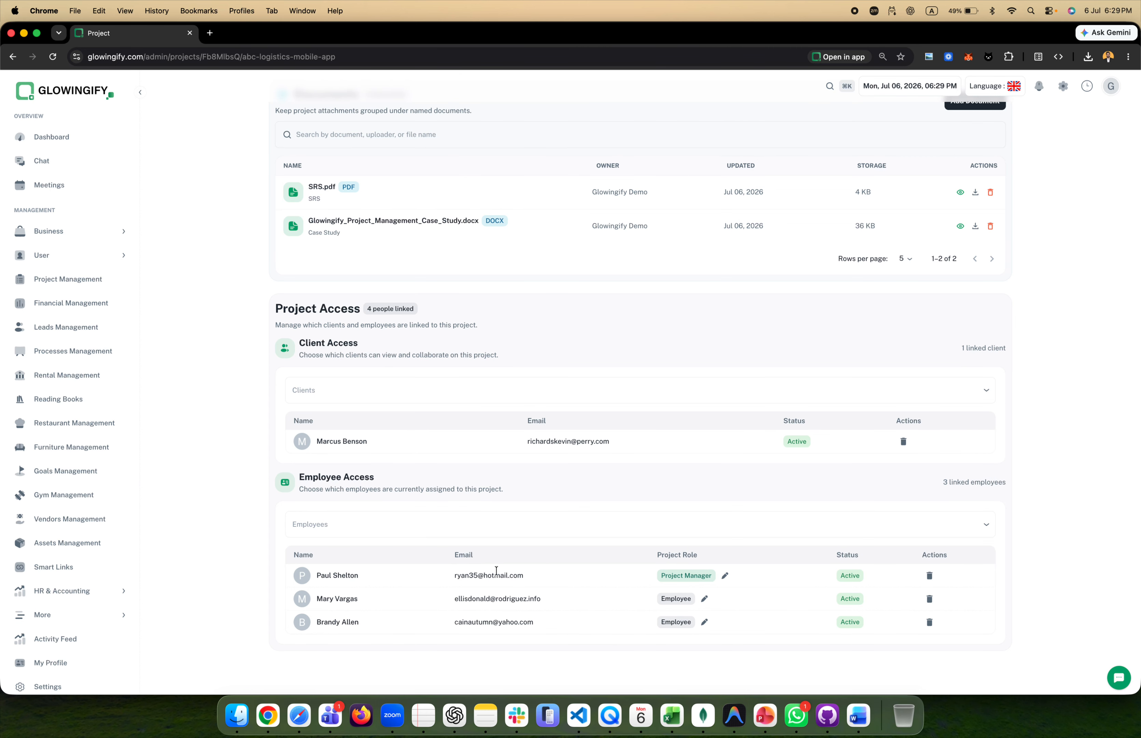
pyautogui.scroll(20, 496, 571)
pyautogui.scroll(-20, 496, 570)
pyautogui.scroll(20, 451, 577)
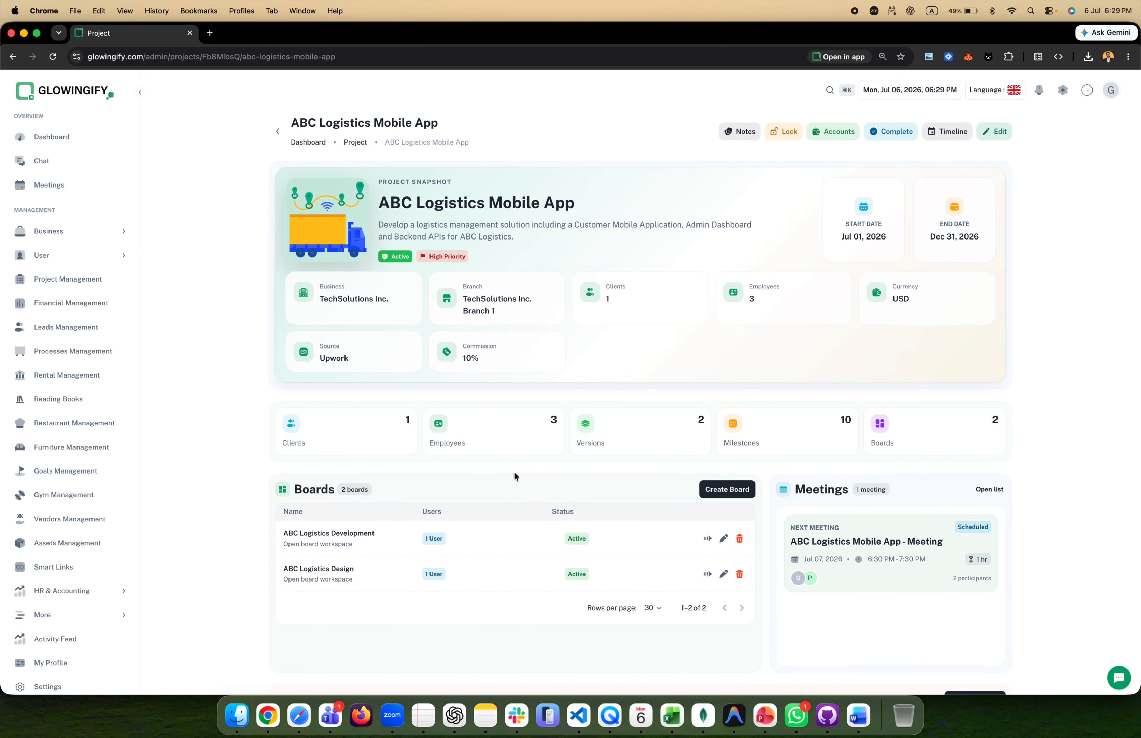